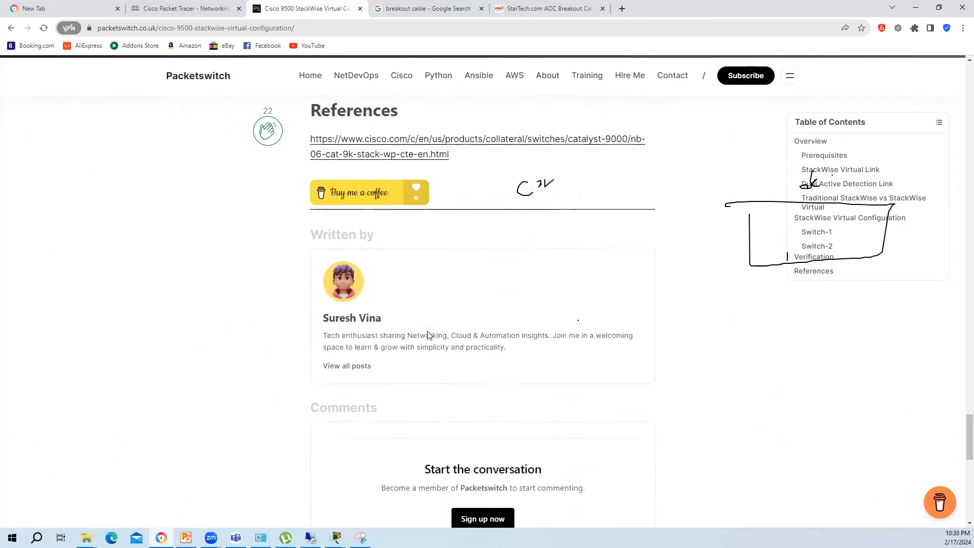
Step: Scroll back up the Packetswitch StackWise Virtual article from Verification toward the Switch-2 configuration
{"action": "scroll", "coordinate": [429, 333], "scroll_direction": "up", "scroll_amount": 10}
{"action": "scroll", "coordinate": [427, 331], "scroll_direction": "up", "scroll_amount": 6}
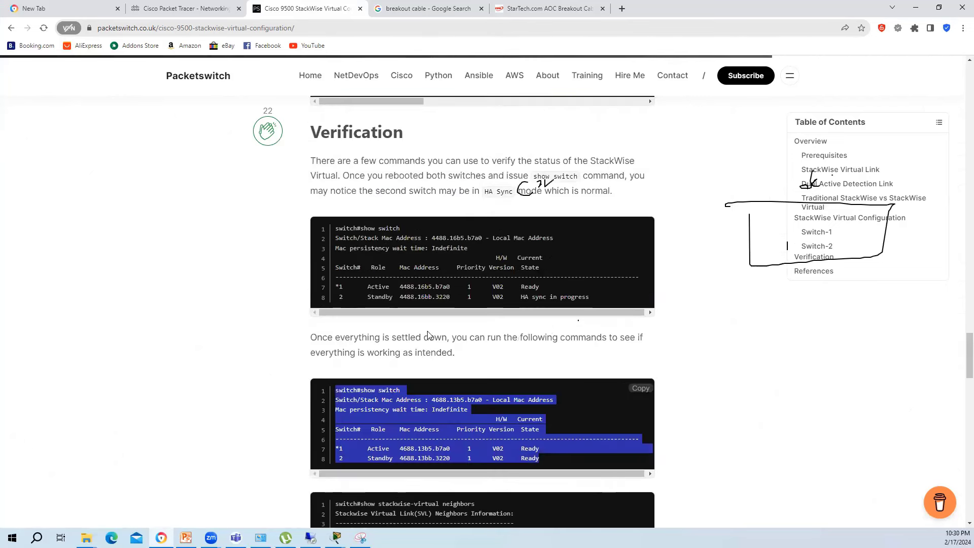
{"action": "scroll", "coordinate": [429, 331], "scroll_direction": "down", "scroll_amount": 2}
{"action": "scroll", "coordinate": [429, 330], "scroll_direction": "up", "scroll_amount": 6}
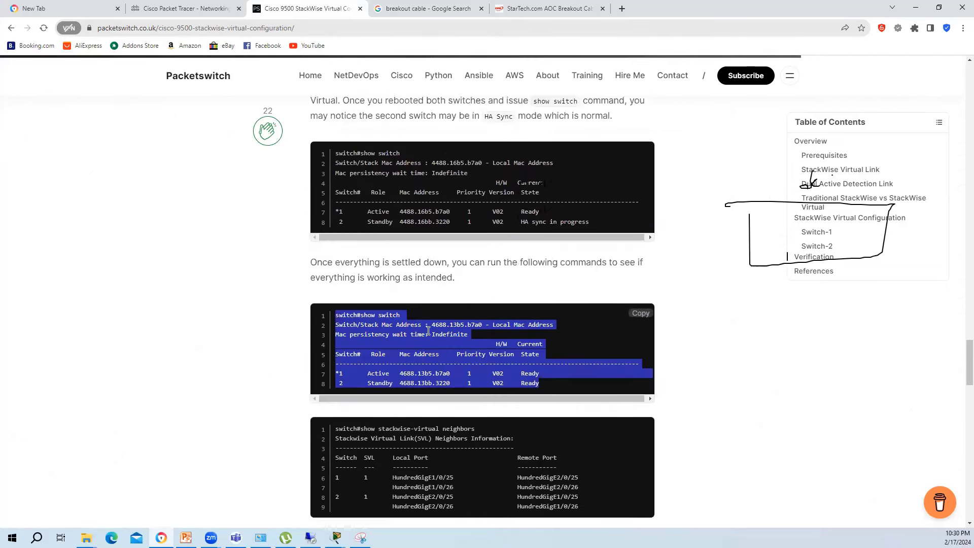
{"action": "scroll", "coordinate": [429, 334], "scroll_direction": "up", "scroll_amount": 11}
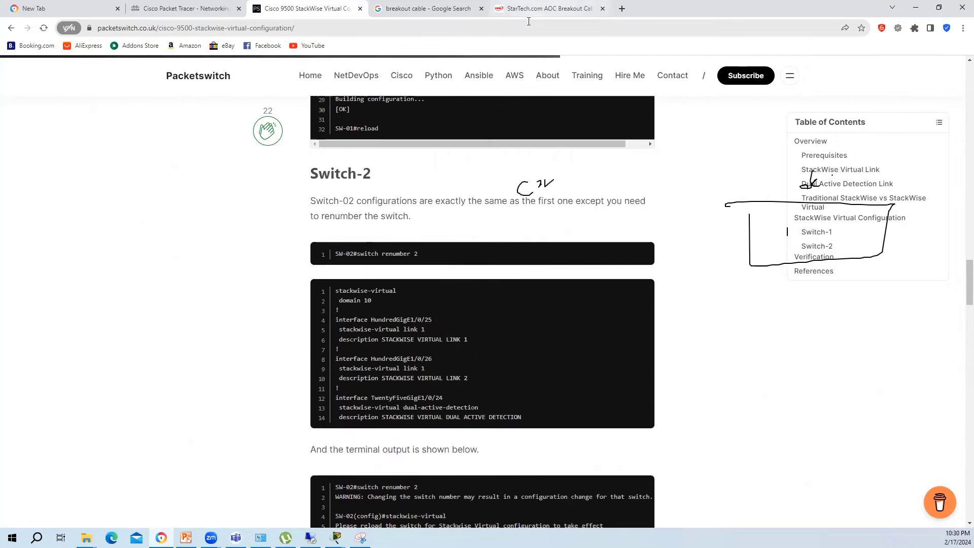
Step: Replace the breakout cable query with 'redundancy force switchover 9500' and search Google
{"action": "scroll", "coordinate": [522, 218], "scroll_direction": "up", "scroll_amount": 3}
{"action": "left_click", "coordinate": [462, 7]}
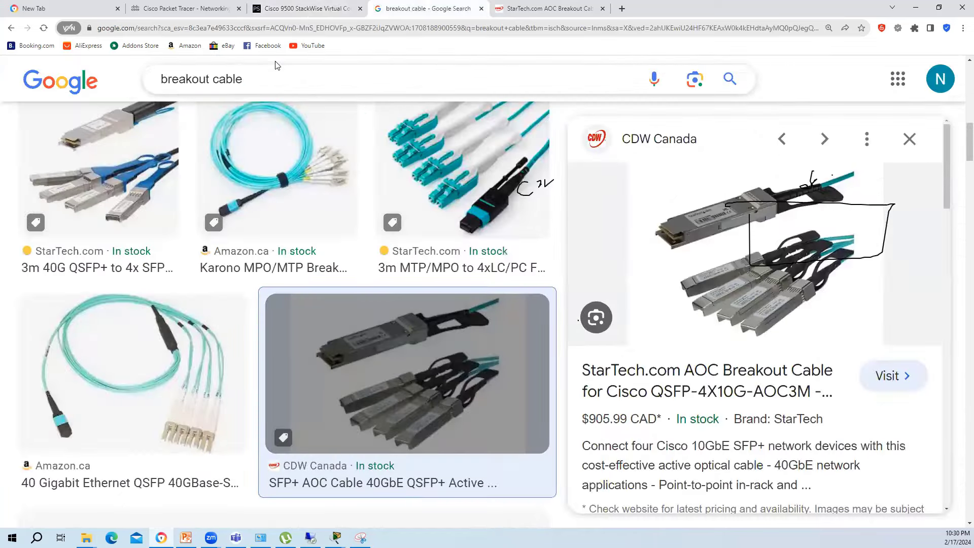
{"action": "left_click_drag", "start_coordinate": [277, 74], "coordinate": [133, 80]}
{"action": "key", "text": "BackSpace"}
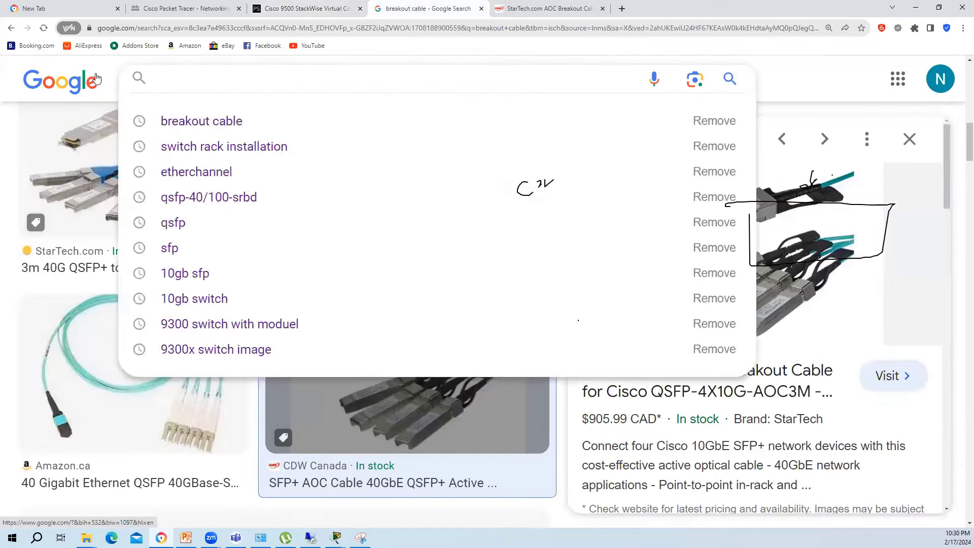
{"action": "type", "text": "redu"}
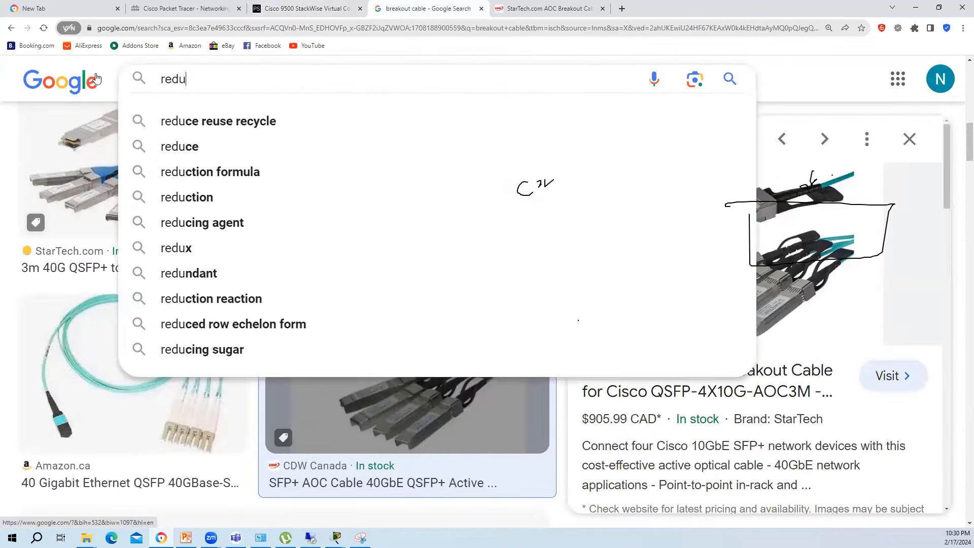
{"action": "type", "text": "ancy for"}
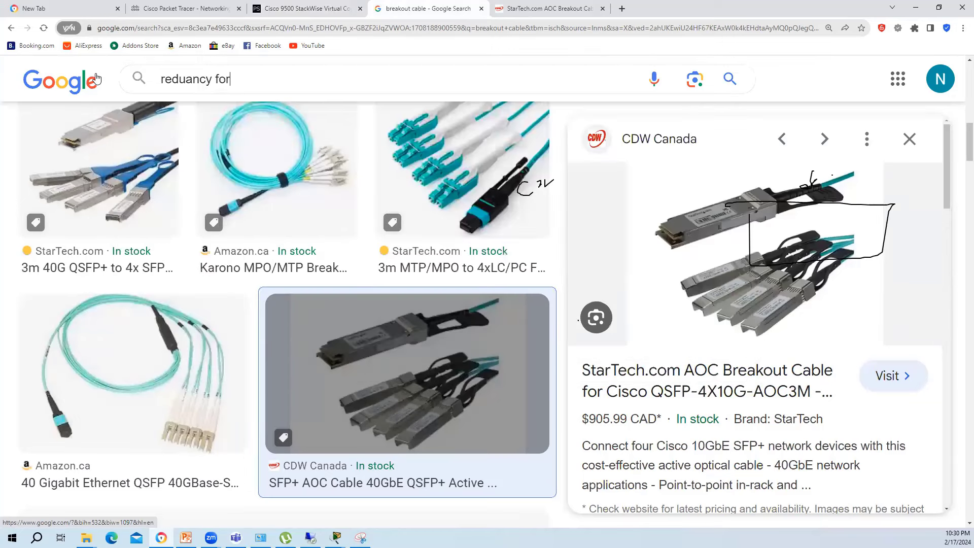
{"action": "type", "text": "ce switchover"}
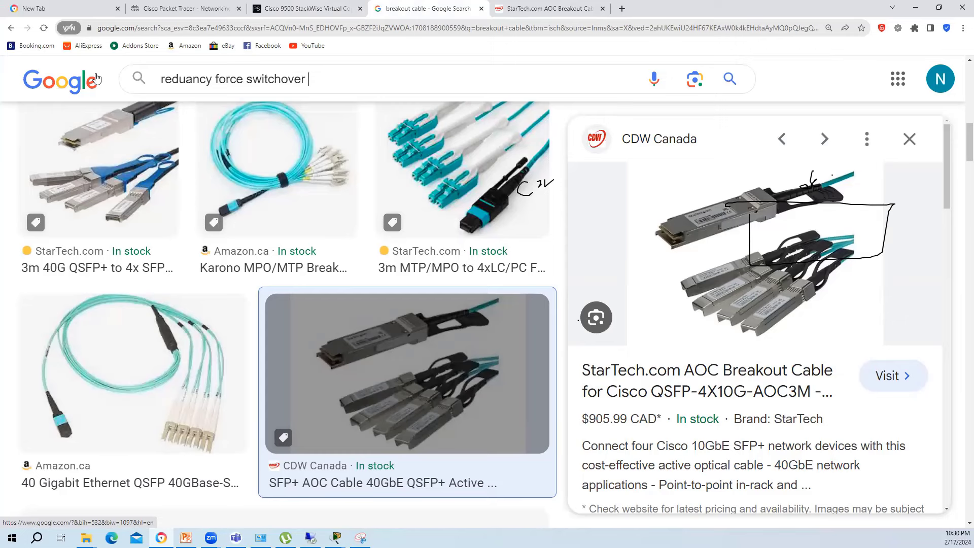
{"action": "type", "text": " 9500"}
{"action": "key", "text": "Return"}
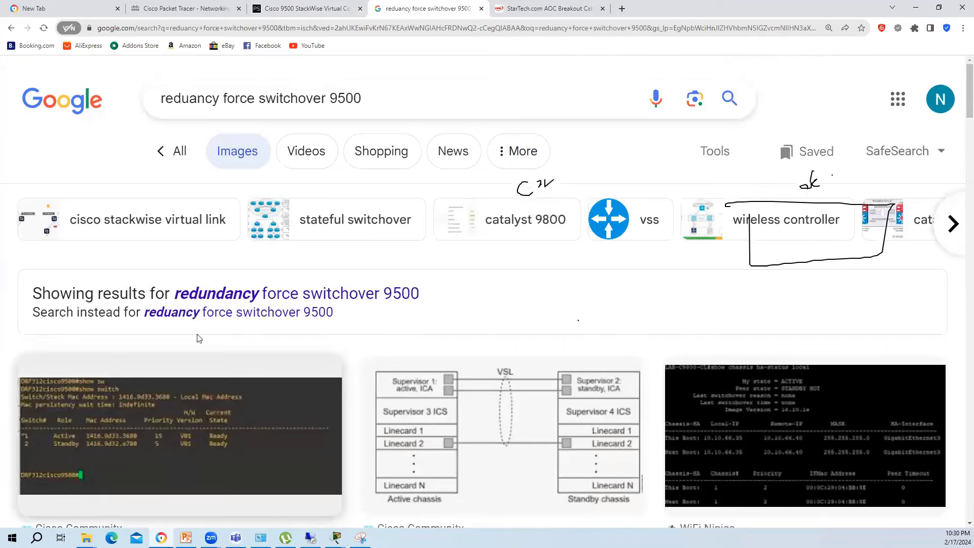
Step: Preview the WiFi Ninjas chassis status screenshots among the image results
{"action": "scroll", "coordinate": [388, 286], "scroll_direction": "down", "scroll_amount": 1}
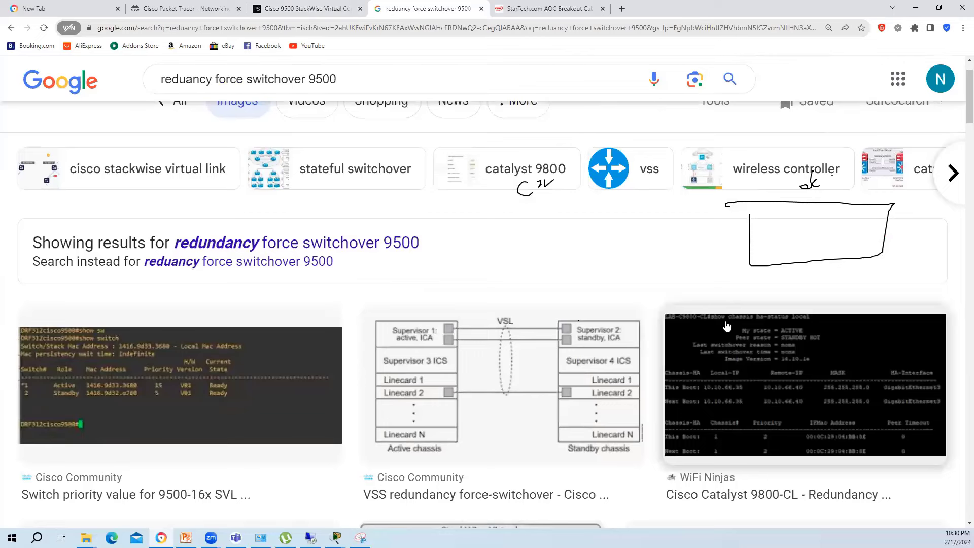
{"action": "left_click", "coordinate": [786, 340]}
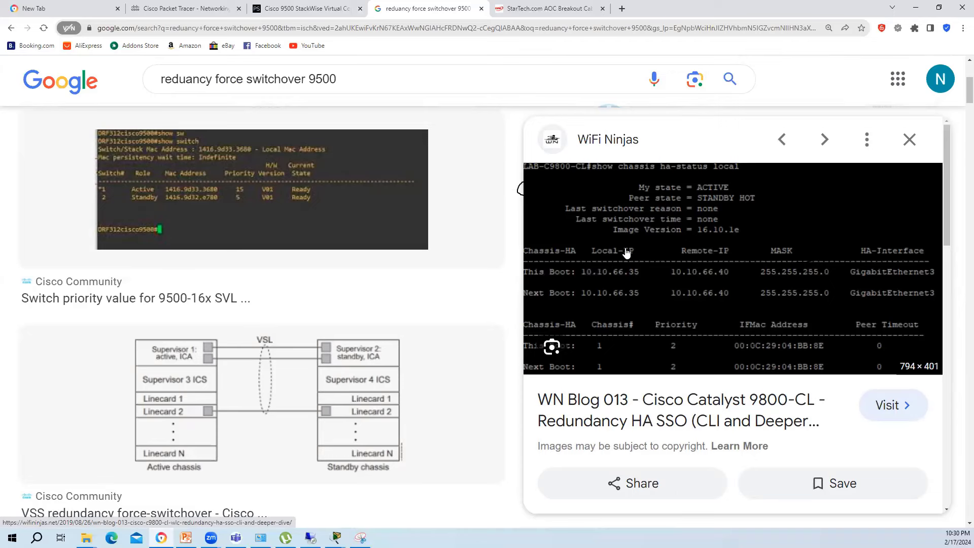
{"action": "scroll", "coordinate": [626, 253], "scroll_direction": "down", "scroll_amount": 3}
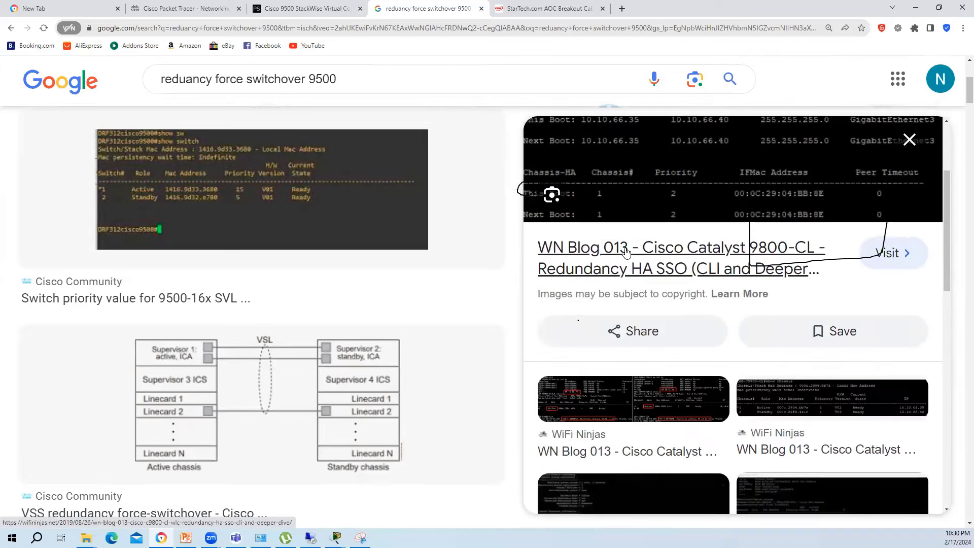
{"action": "left_click", "coordinate": [632, 412]}
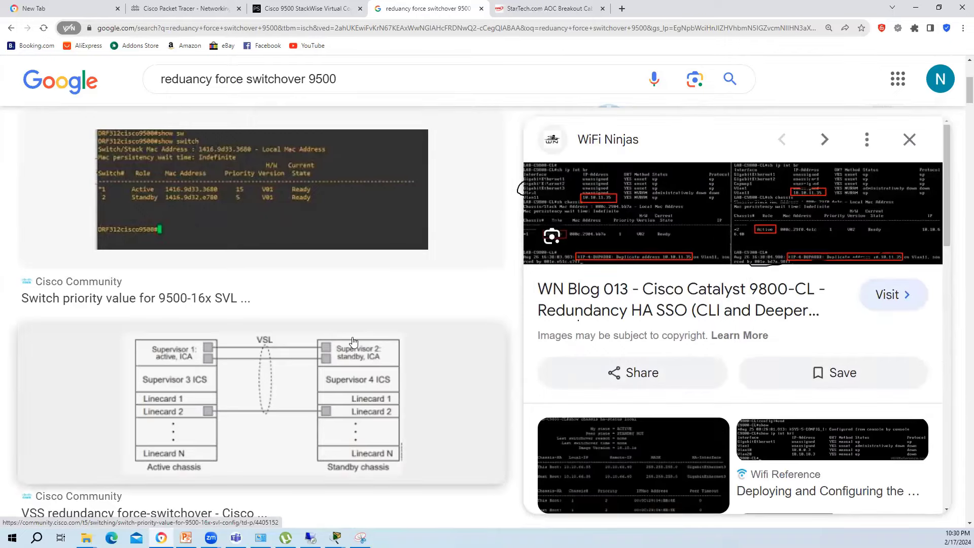
{"action": "scroll", "coordinate": [299, 353], "scroll_direction": "down", "scroll_amount": 5}
{"action": "scroll", "coordinate": [300, 354], "scroll_direction": "down", "scroll_amount": 6}
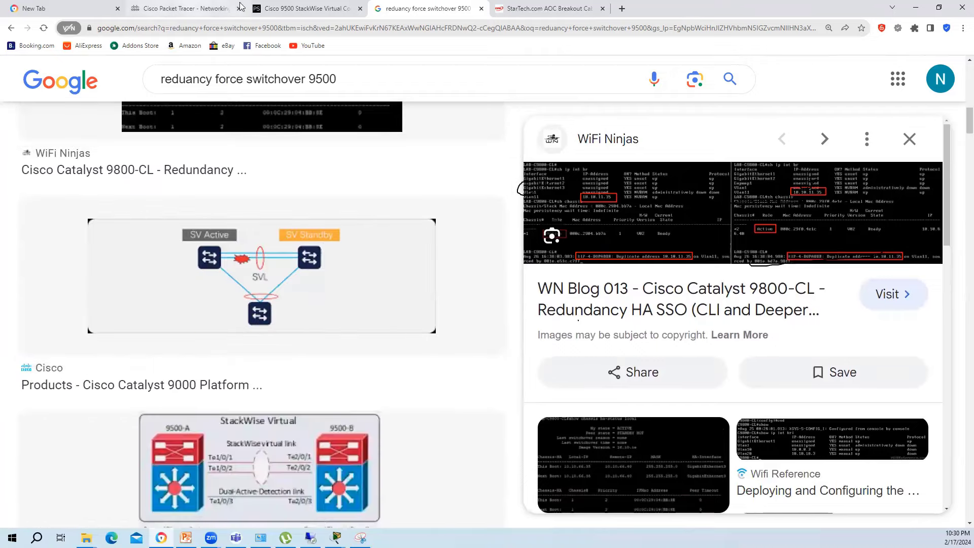
{"action": "left_click", "coordinate": [299, 8]}
{"action": "left_click", "coordinate": [473, 5]}
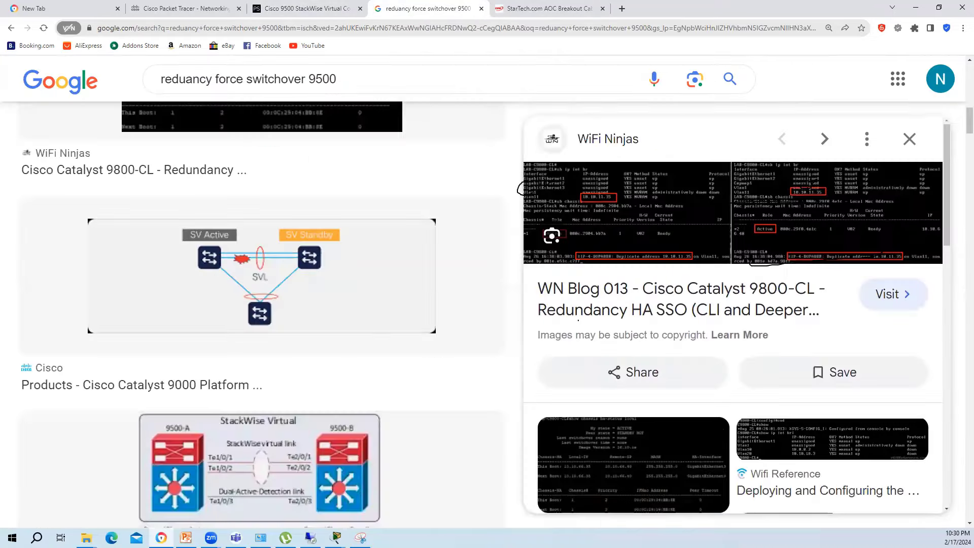
{"action": "left_click", "coordinate": [11, 28]}
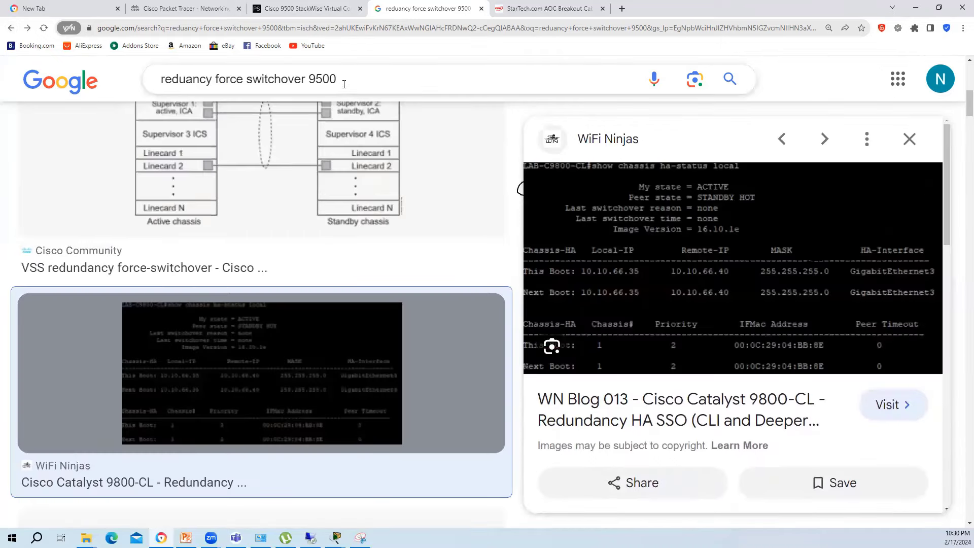
{"action": "scroll", "coordinate": [195, 191], "scroll_direction": "up", "scroll_amount": 5}
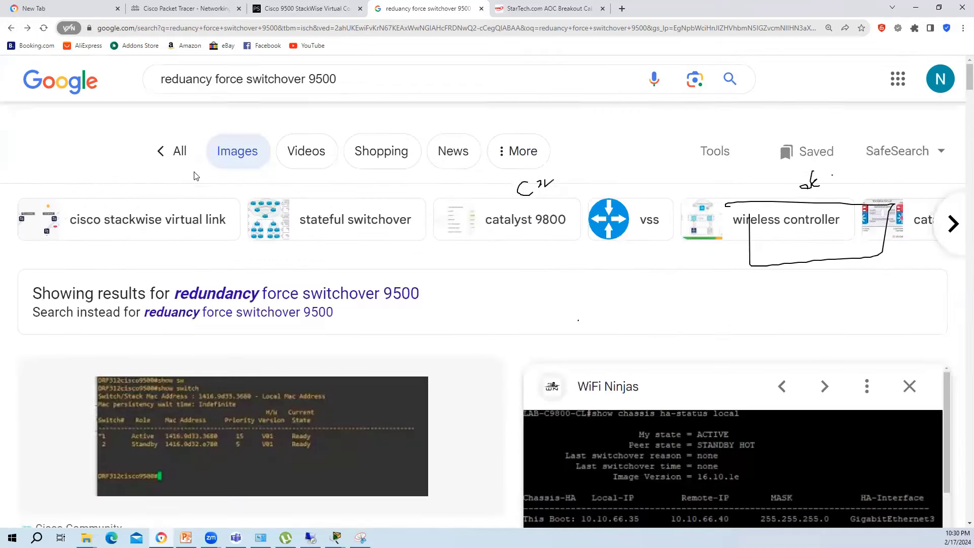
Step: Switch to All web results and scroll through them to the CiscoZine StackWise Virtual result
{"action": "left_click", "coordinate": [171, 153]}
{"action": "scroll", "coordinate": [205, 263], "scroll_direction": "down", "scroll_amount": 5}
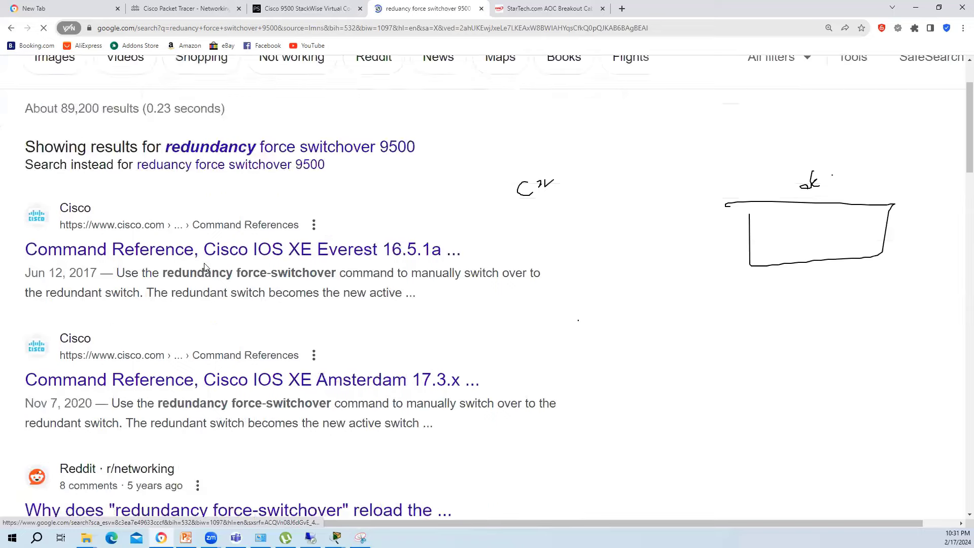
{"action": "scroll", "coordinate": [205, 263], "scroll_direction": "down", "scroll_amount": 8}
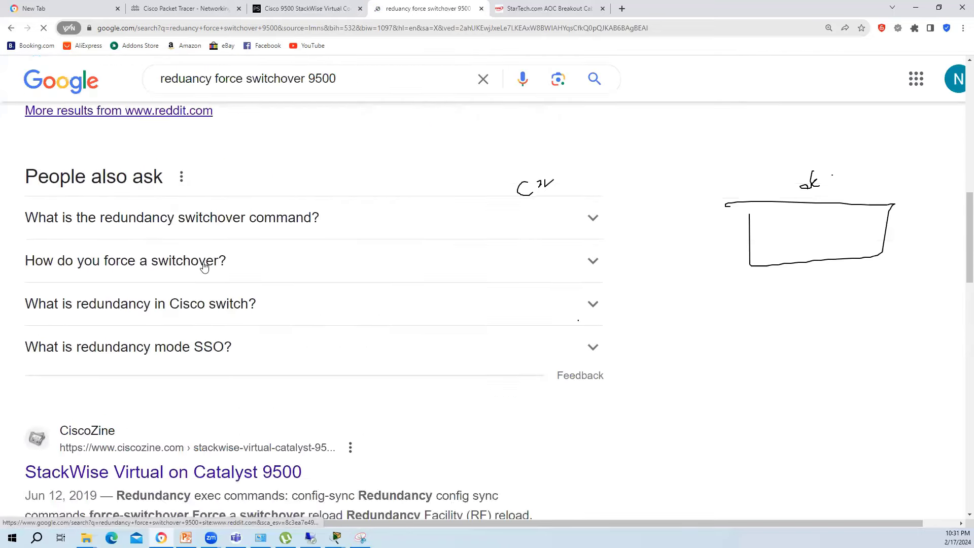
{"action": "scroll", "coordinate": [249, 213], "scroll_direction": "up", "scroll_amount": 4}
{"action": "scroll", "coordinate": [248, 213], "scroll_direction": "up", "scroll_amount": 2}
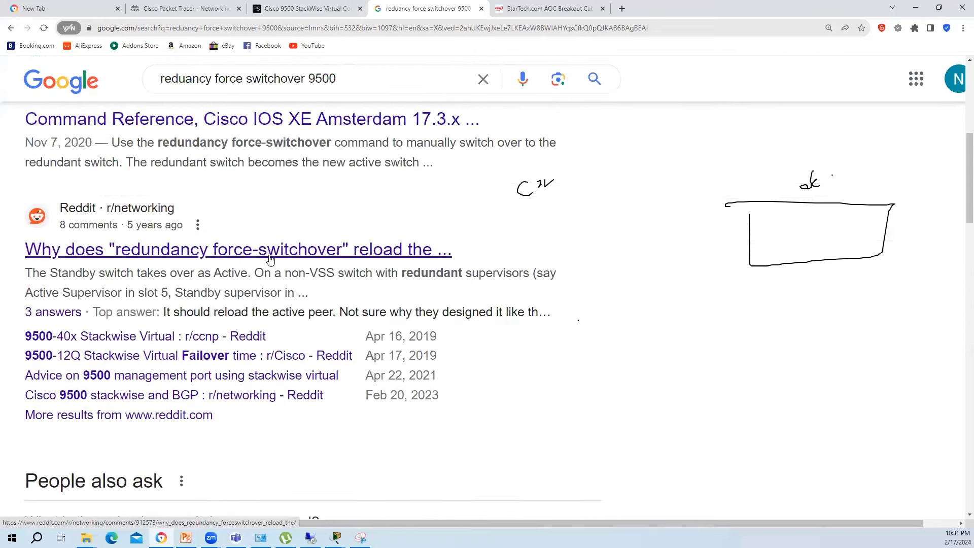
{"action": "scroll", "coordinate": [281, 257], "scroll_direction": "down", "scroll_amount": 8}
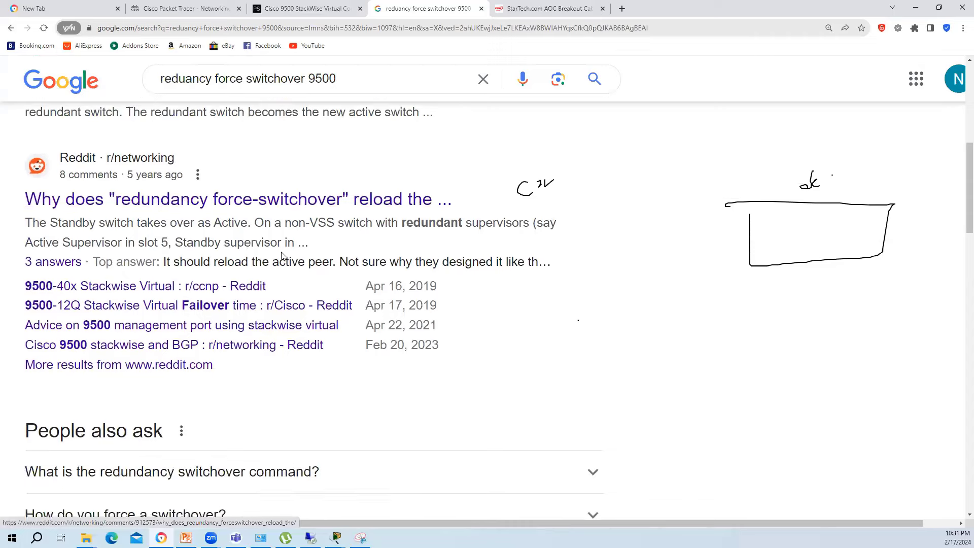
{"action": "scroll", "coordinate": [283, 258], "scroll_direction": "down", "scroll_amount": 1}
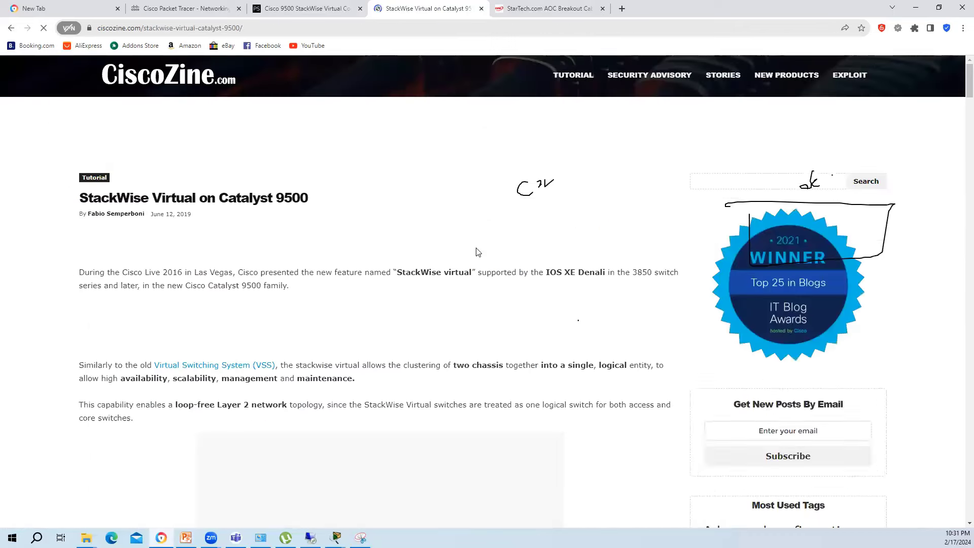
Step: Clear the drawn annotations and close the StarTech cable and CiscoZine StackWise Virtual tabs
{"action": "scroll", "coordinate": [449, 276], "scroll_direction": "down", "scroll_amount": 3}
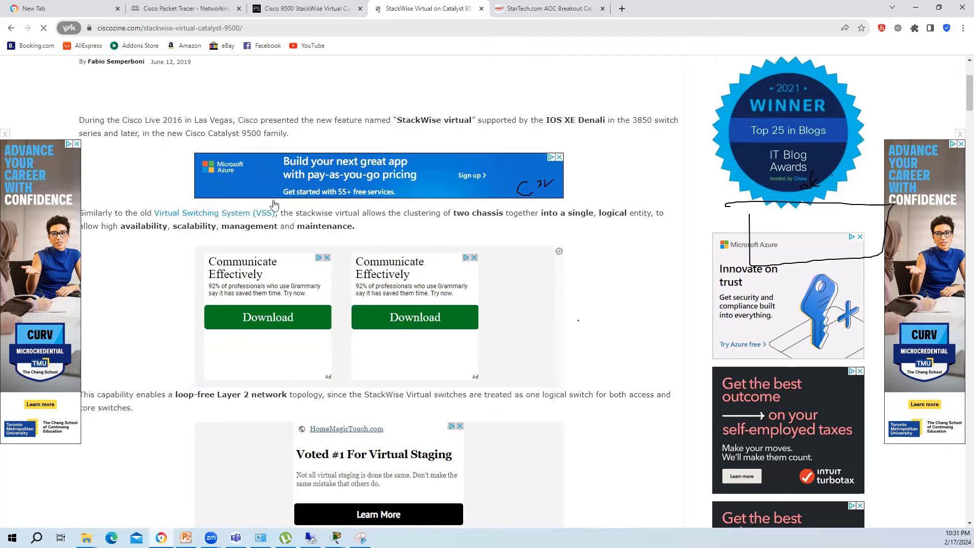
{"action": "key", "text": "Escape"}
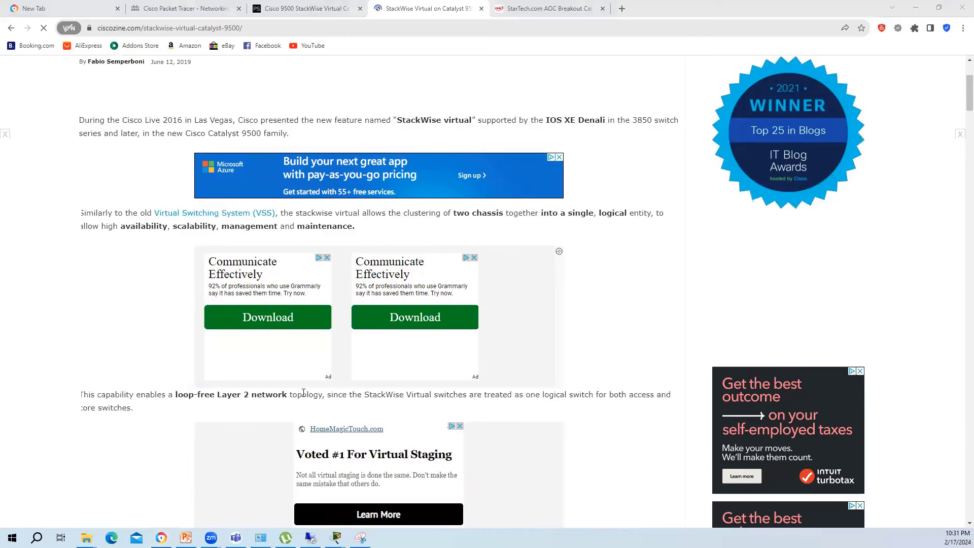
{"action": "mouse_move", "coordinate": [311, 538]}
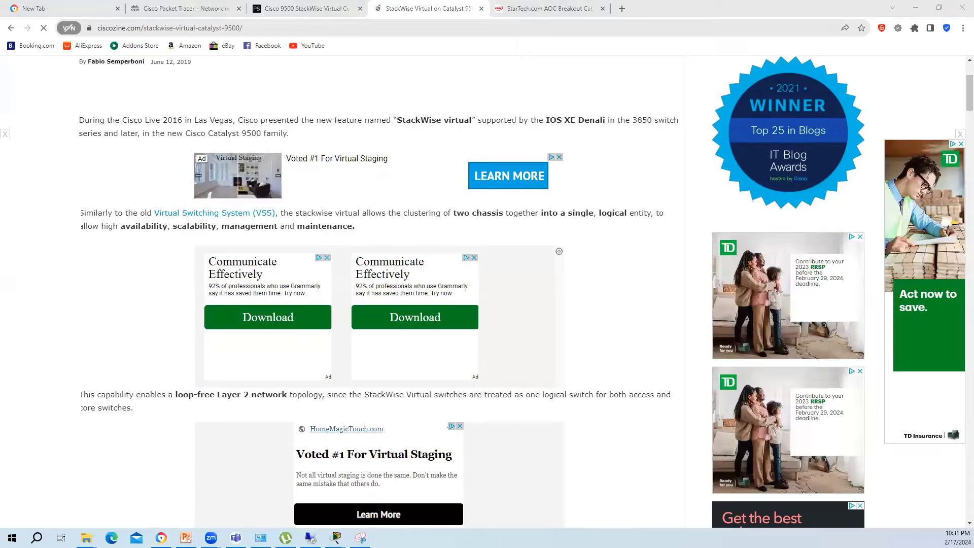
{"action": "left_click", "coordinate": [603, 14]}
{"action": "left_click", "coordinate": [602, 9]}
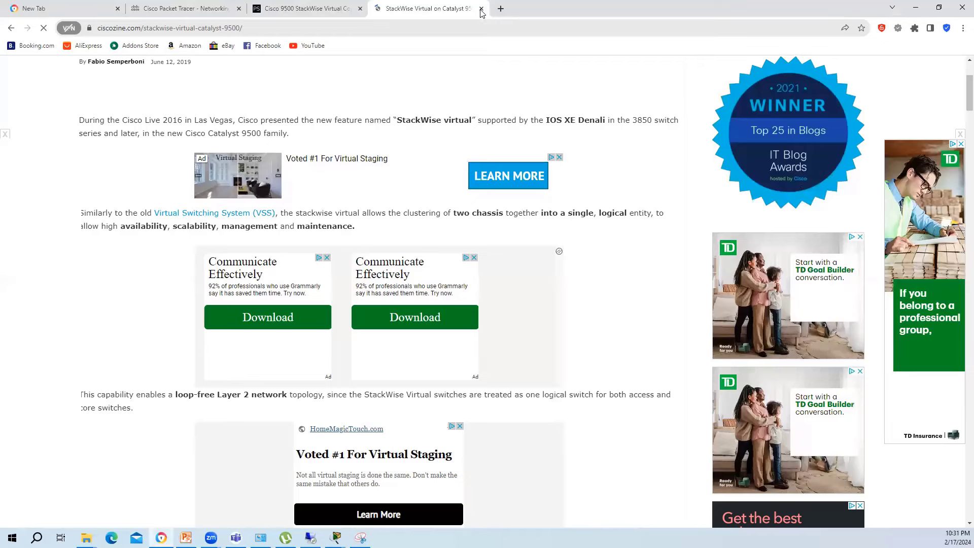
{"action": "left_click", "coordinate": [481, 9]}
Step: Bring up the Cisco Packet Tracer course page and dismiss its cookie notice
{"action": "scroll", "coordinate": [491, 136], "scroll_direction": "down", "scroll_amount": 5}
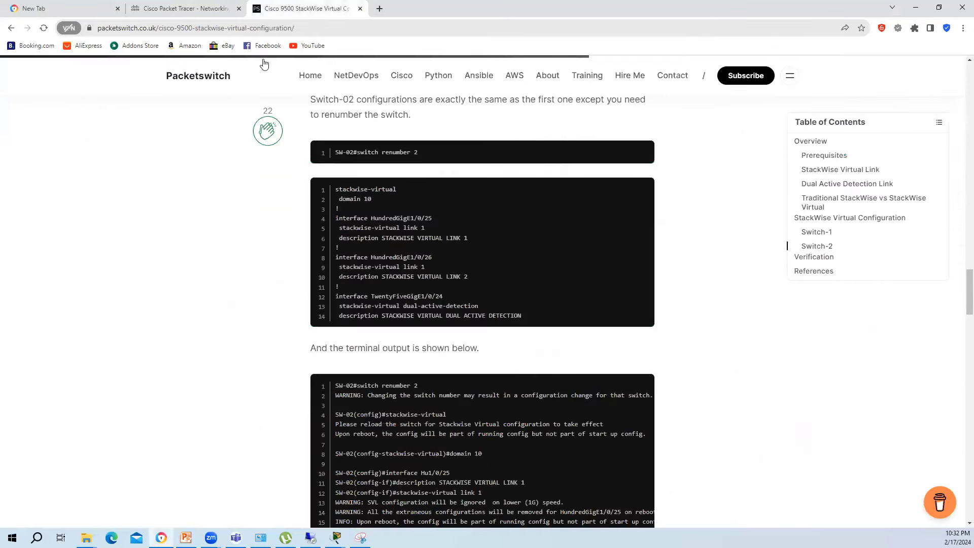
{"action": "left_click", "coordinate": [184, 5]}
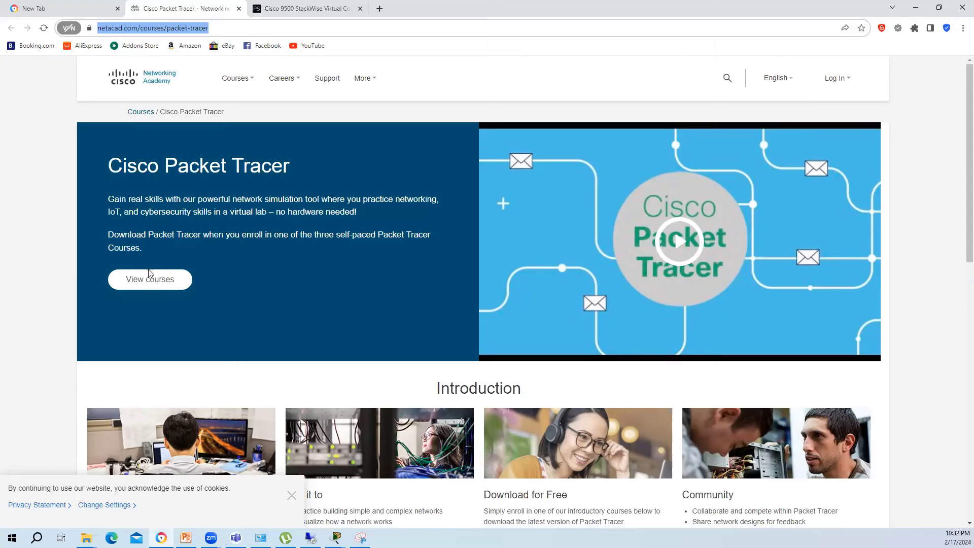
{"action": "left_click", "coordinate": [291, 496]}
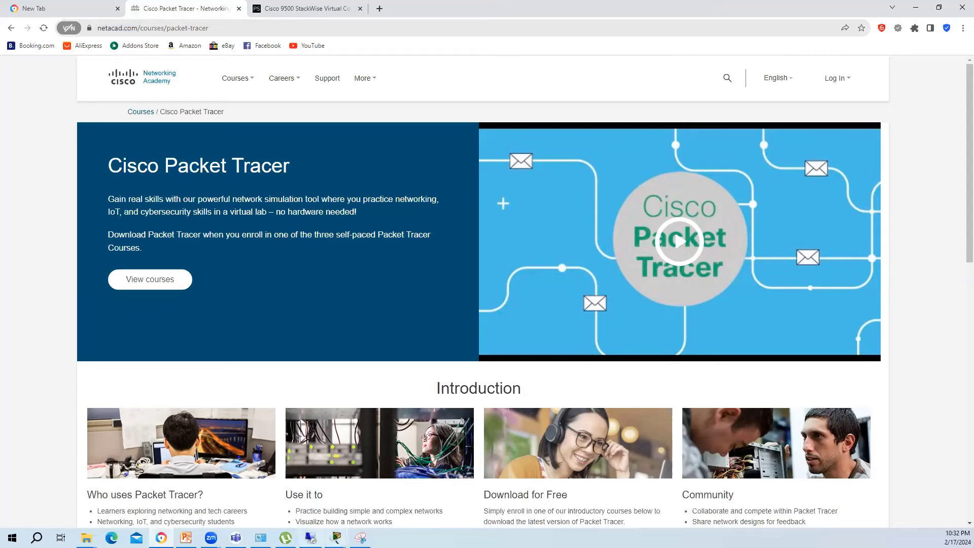
Step: Leave the remote desktop session and launch Snipping Tool as a blank sketch canvas
{"action": "left_click", "coordinate": [311, 538]}
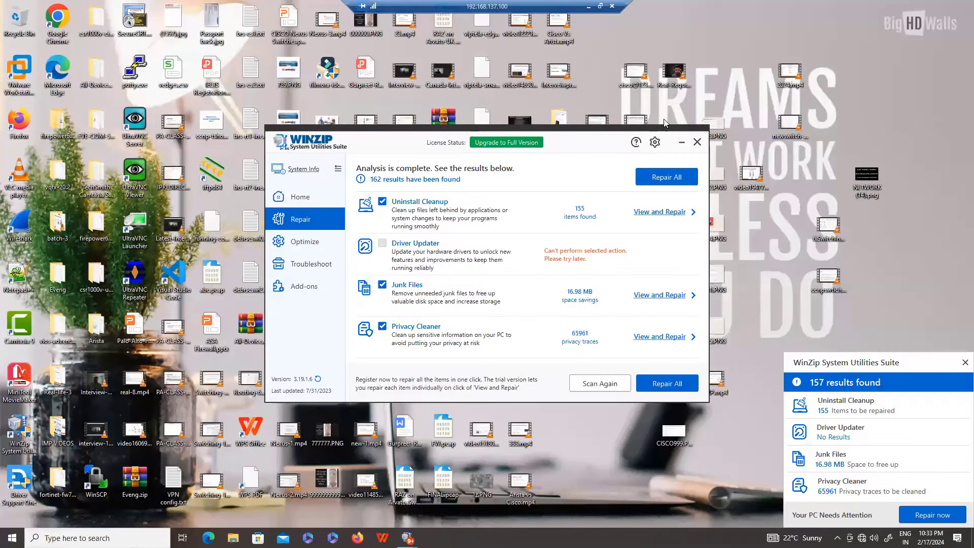
{"action": "left_click", "coordinate": [588, 6]}
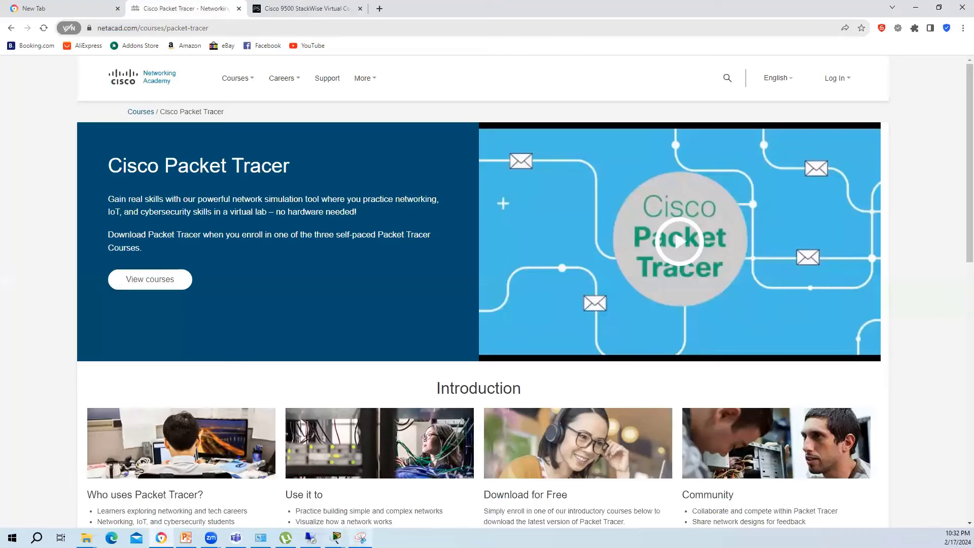
{"action": "left_click", "coordinate": [360, 537]}
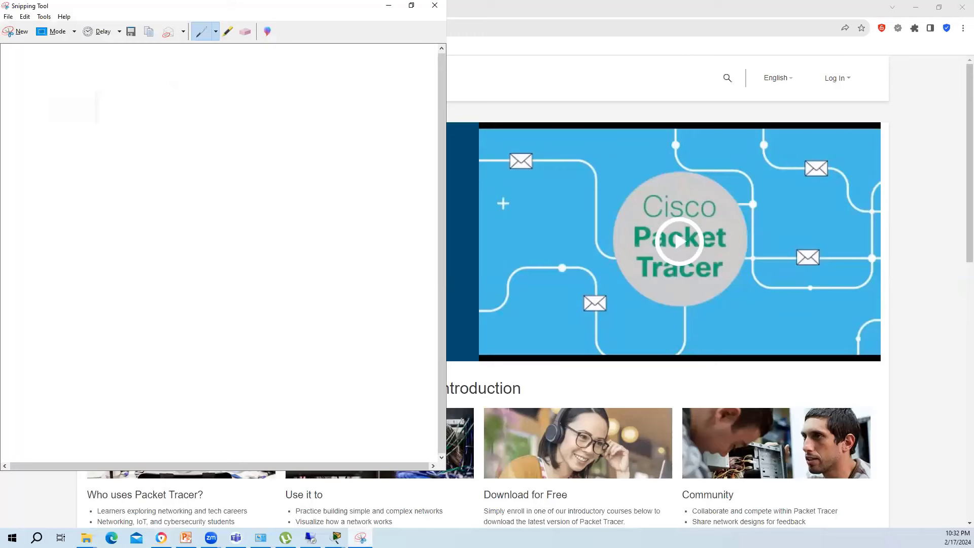
Step: Sketch a stacked switch box labelled 5, with a circled 2 and the model number above
{"action": "mouse_move", "coordinate": [37, 237]}
{"action": "left_mouse_down"}
{"action": "mouse_move", "coordinate": [61, 305]}
{"action": "mouse_move", "coordinate": [60, 219]}
{"action": "mouse_move", "coordinate": [38, 241]}
{"action": "mouse_move", "coordinate": [108, 242]}
{"action": "left_mouse_up"}
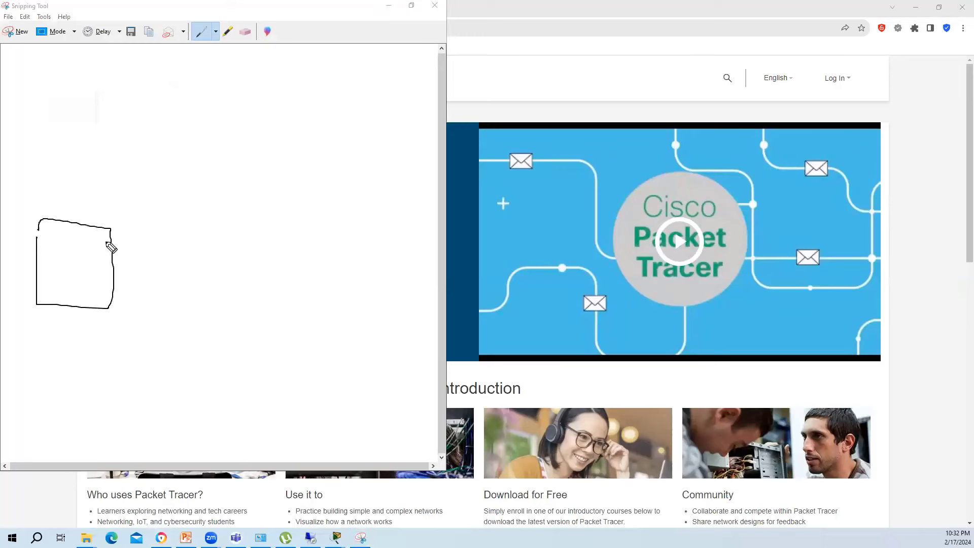
{"action": "left_click_drag", "start_coordinate": [39, 260], "coordinate": [109, 261]}
{"action": "left_click_drag", "start_coordinate": [38, 278], "coordinate": [110, 280]}
{"action": "left_click_drag", "start_coordinate": [45, 298], "coordinate": [94, 302]}
{"action": "mouse_move", "coordinate": [39, 224]}
{"action": "left_mouse_down"}
{"action": "mouse_move", "coordinate": [28, 261]}
{"action": "mouse_move", "coordinate": [37, 296]}
{"action": "left_mouse_up"}
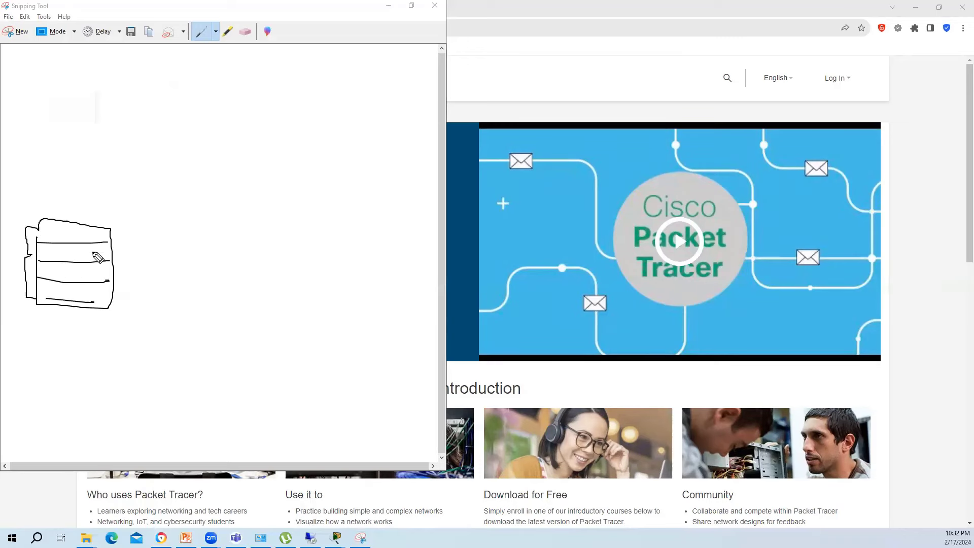
{"action": "left_click", "coordinate": [154, 247]}
{"action": "mouse_move", "coordinate": [124, 253]}
{"action": "left_mouse_down"}
{"action": "mouse_move", "coordinate": [122, 266]}
{"action": "mouse_move", "coordinate": [132, 251]}
{"action": "left_mouse_up"}
{"action": "mouse_move", "coordinate": [84, 204]}
{"action": "left_mouse_down"}
{"action": "mouse_move", "coordinate": [97, 217]}
{"action": "mouse_move", "coordinate": [88, 199]}
{"action": "left_mouse_up"}
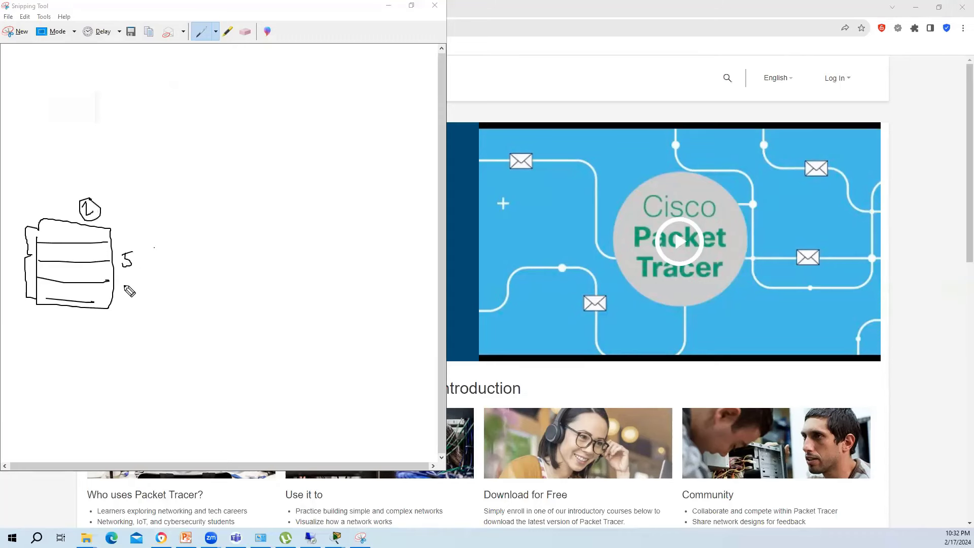
{"action": "mouse_move", "coordinate": [42, 171]}
{"action": "left_mouse_down"}
{"action": "mouse_move", "coordinate": [46, 191]}
{"action": "mouse_move", "coordinate": [76, 169]}
{"action": "mouse_move", "coordinate": [33, 185]}
{"action": "mouse_move", "coordinate": [45, 198]}
{"action": "left_mouse_up"}
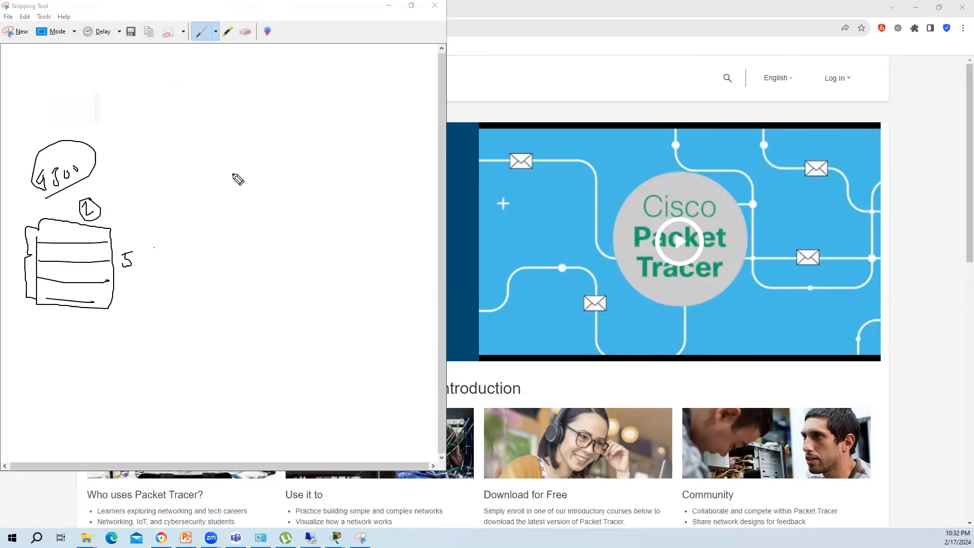
Step: Write and circle BUNDLE, with an arrow to a circled .bin label
{"action": "mouse_move", "coordinate": [233, 181]}
{"action": "left_mouse_down"}
{"action": "mouse_move", "coordinate": [239, 164]}
{"action": "mouse_move", "coordinate": [235, 183]}
{"action": "mouse_move", "coordinate": [257, 166]}
{"action": "mouse_move", "coordinate": [312, 162]}
{"action": "mouse_move", "coordinate": [322, 151]}
{"action": "left_mouse_up"}
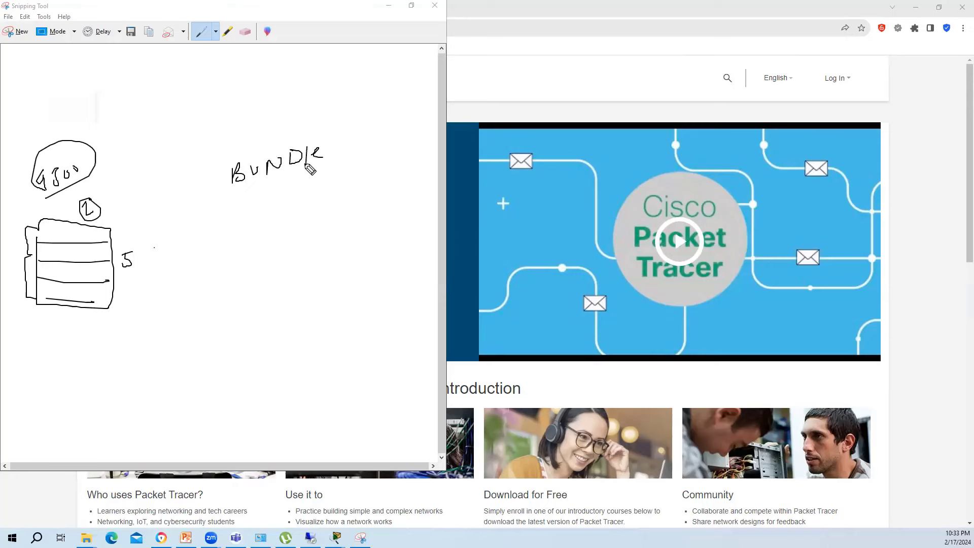
{"action": "mouse_move", "coordinate": [226, 201]}
{"action": "left_mouse_down"}
{"action": "mouse_move", "coordinate": [321, 130]}
{"action": "mouse_move", "coordinate": [229, 199]}
{"action": "left_mouse_up"}
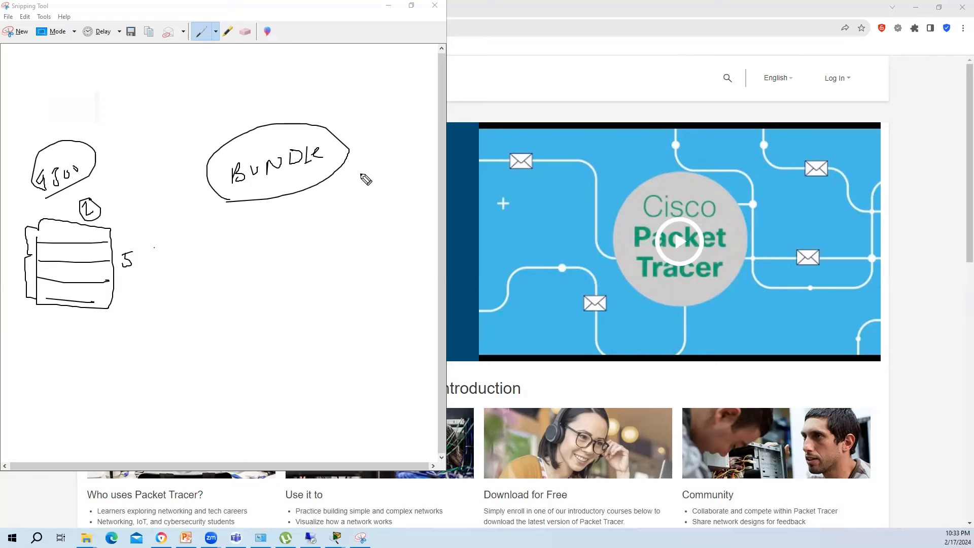
{"action": "mouse_move", "coordinate": [315, 179]}
{"action": "left_mouse_down"}
{"action": "mouse_move", "coordinate": [332, 187]}
{"action": "mouse_move", "coordinate": [326, 193]}
{"action": "mouse_move", "coordinate": [370, 192]}
{"action": "left_mouse_up"}
{"action": "left_click", "coordinate": [343, 194]}
{"action": "left_click", "coordinate": [364, 186]}
{"action": "left_click", "coordinate": [366, 185]}
{"action": "mouse_move", "coordinate": [374, 192]}
{"action": "left_mouse_down"}
{"action": "mouse_move", "coordinate": [388, 189]}
{"action": "mouse_move", "coordinate": [285, 206]}
{"action": "mouse_move", "coordinate": [394, 198]}
{"action": "mouse_move", "coordinate": [390, 173]}
{"action": "left_mouse_up"}
{"action": "left_click", "coordinate": [375, 174]}
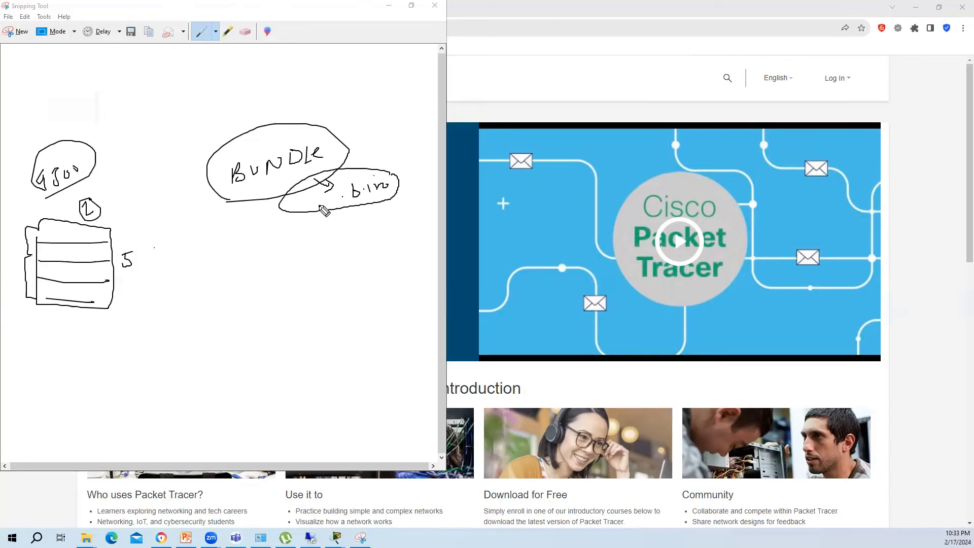
{"action": "left_click", "coordinate": [343, 193]}
Step: Write and circle Install, with its package extension circled and an arrow off it
{"action": "mouse_move", "coordinate": [230, 306]}
{"action": "left_mouse_down"}
{"action": "mouse_move", "coordinate": [258, 294]}
{"action": "mouse_move", "coordinate": [246, 316]}
{"action": "mouse_move", "coordinate": [288, 295]}
{"action": "mouse_move", "coordinate": [315, 302]}
{"action": "mouse_move", "coordinate": [333, 285]}
{"action": "left_mouse_up"}
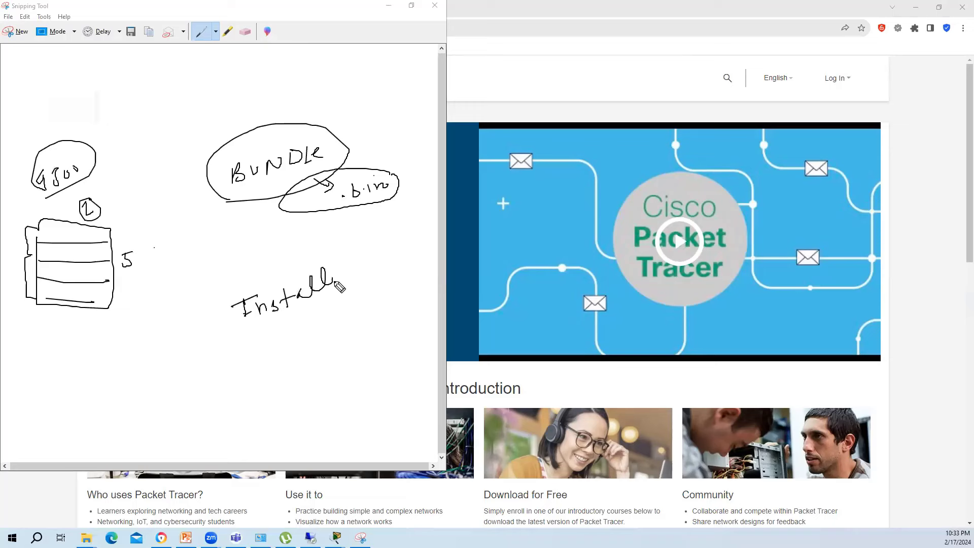
{"action": "left_click", "coordinate": [246, 350]}
{"action": "left_click_drag", "start_coordinate": [255, 358], "coordinate": [260, 347]}
{"action": "mouse_move", "coordinate": [266, 339]}
{"action": "left_mouse_down"}
{"action": "mouse_move", "coordinate": [265, 350]}
{"action": "mouse_move", "coordinate": [282, 350]}
{"action": "mouse_move", "coordinate": [238, 371]}
{"action": "mouse_move", "coordinate": [253, 372]}
{"action": "left_mouse_up"}
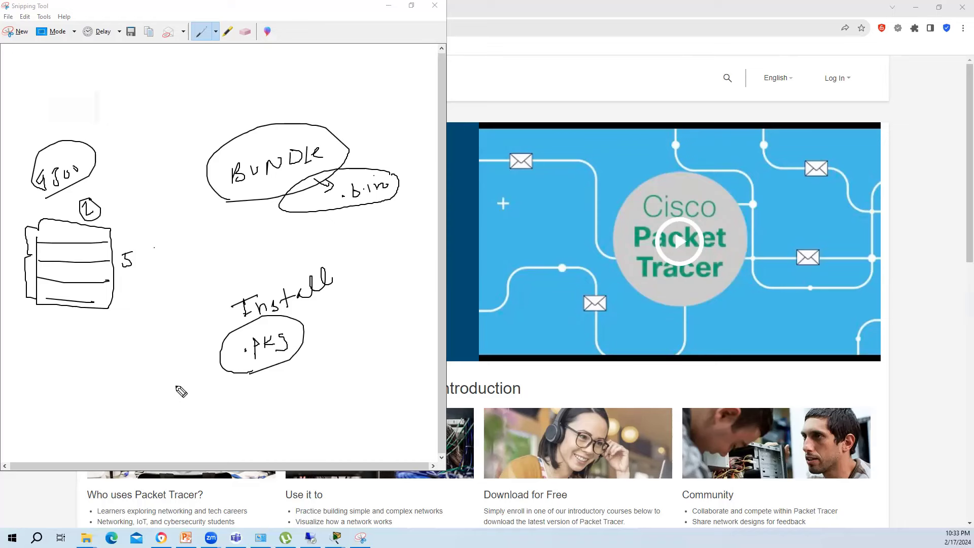
{"action": "mouse_move", "coordinate": [172, 387]}
{"action": "left_mouse_down"}
{"action": "mouse_move", "coordinate": [205, 371]}
{"action": "mouse_move", "coordinate": [202, 383]}
{"action": "left_mouse_up"}
{"action": "left_click_drag", "start_coordinate": [307, 341], "coordinate": [325, 346]}
{"action": "mouse_move", "coordinate": [233, 330]}
{"action": "left_mouse_down"}
{"action": "mouse_move", "coordinate": [285, 323]}
{"action": "mouse_move", "coordinate": [364, 283]}
{"action": "mouse_move", "coordinate": [275, 273]}
{"action": "mouse_move", "coordinate": [235, 328]}
{"action": "left_mouse_up"}
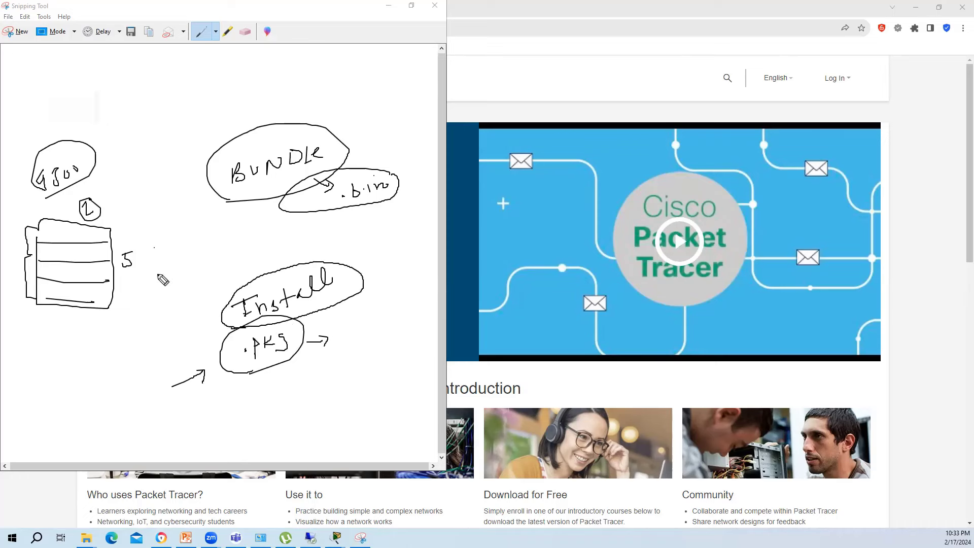
Step: Number the five switches in the stack and add arrows pointing at them and BUNDLE
{"action": "left_click", "coordinate": [70, 235]}
{"action": "left_click", "coordinate": [69, 260]}
{"action": "left_click", "coordinate": [68, 273]}
{"action": "left_click", "coordinate": [68, 288]}
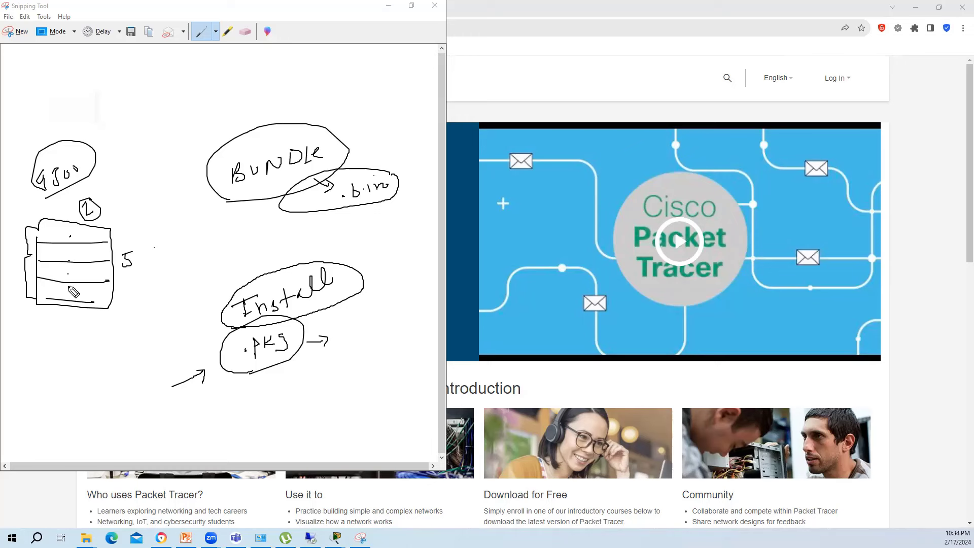
{"action": "left_click", "coordinate": [75, 233]}
{"action": "left_click_drag", "start_coordinate": [68, 232], "coordinate": [68, 238]}
{"action": "mouse_move", "coordinate": [64, 249]}
{"action": "left_mouse_down"}
{"action": "mouse_move", "coordinate": [72, 296]}
{"action": "mouse_move", "coordinate": [104, 306]}
{"action": "mouse_move", "coordinate": [68, 326]}
{"action": "left_mouse_up"}
{"action": "left_click_drag", "start_coordinate": [70, 315], "coordinate": [77, 315]}
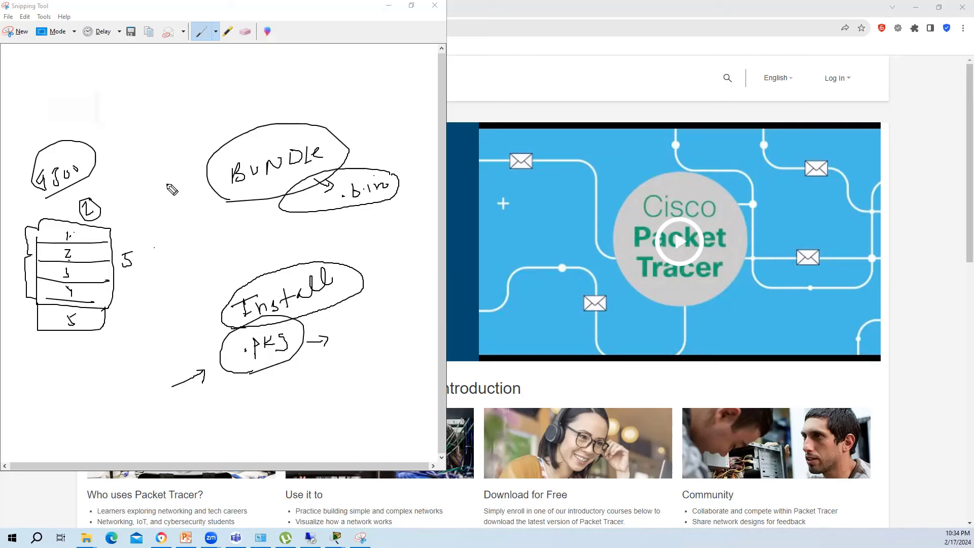
{"action": "mouse_move", "coordinate": [160, 191]}
{"action": "left_mouse_down"}
{"action": "mouse_move", "coordinate": [184, 178]}
{"action": "mouse_move", "coordinate": [195, 187]}
{"action": "left_mouse_up"}
{"action": "mouse_move", "coordinate": [130, 233]}
{"action": "left_mouse_down"}
{"action": "mouse_move", "coordinate": [114, 237]}
{"action": "mouse_move", "coordinate": [125, 254]}
{"action": "mouse_move", "coordinate": [112, 266]}
{"action": "mouse_move", "coordinate": [122, 294]}
{"action": "left_mouse_up"}
{"action": "left_click", "coordinate": [105, 232]}
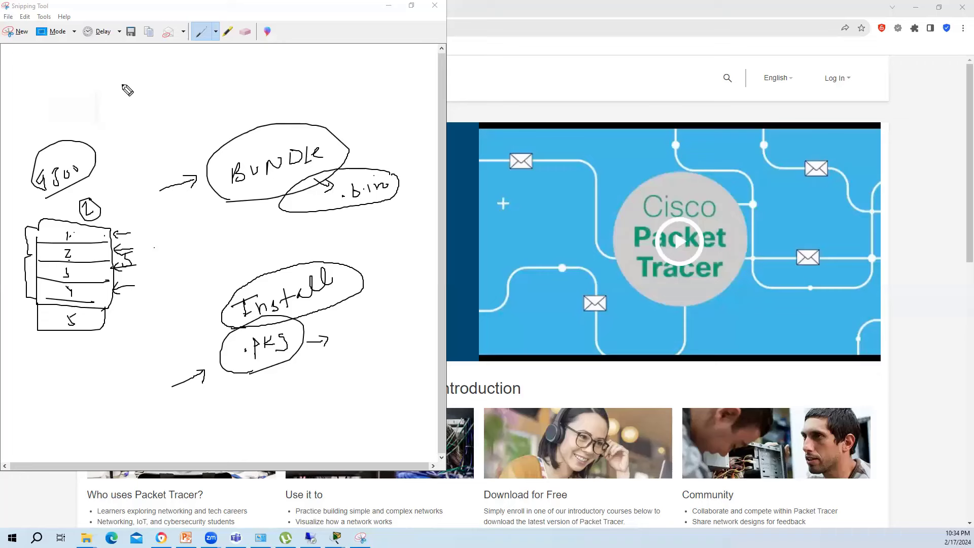
Step: Handwrite the copy command across the top of the canvas
{"action": "mouse_move", "coordinate": [40, 79]}
{"action": "left_mouse_down"}
{"action": "mouse_move", "coordinate": [35, 94]}
{"action": "mouse_move", "coordinate": [67, 93]}
{"action": "left_mouse_up"}
{"action": "mouse_move", "coordinate": [114, 67]}
{"action": "left_mouse_down"}
{"action": "mouse_move", "coordinate": [118, 87]}
{"action": "mouse_move", "coordinate": [144, 75]}
{"action": "mouse_move", "coordinate": [158, 82]}
{"action": "mouse_move", "coordinate": [168, 67]}
{"action": "mouse_move", "coordinate": [214, 78]}
{"action": "left_mouse_up"}
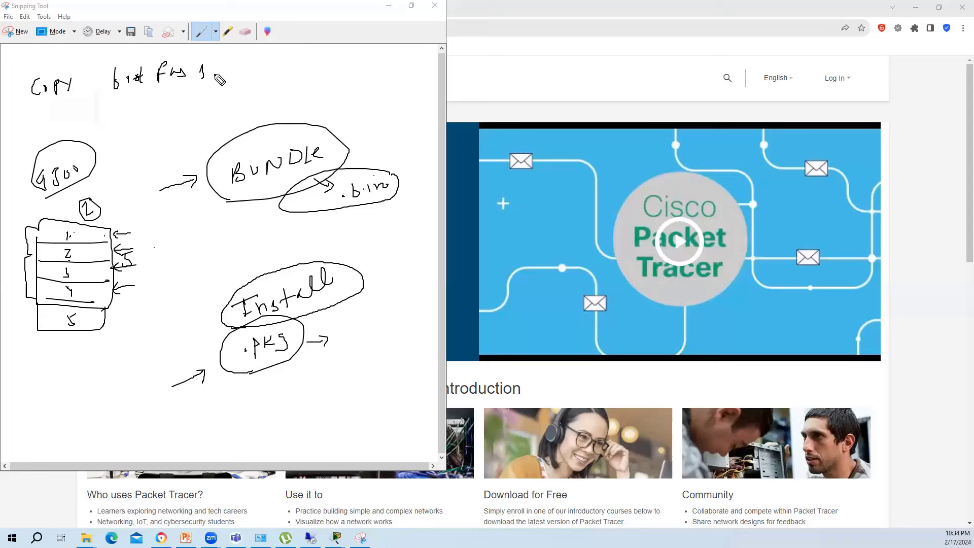
{"action": "left_click", "coordinate": [252, 68]}
{"action": "mouse_move", "coordinate": [298, 71]}
{"action": "left_mouse_down"}
{"action": "mouse_move", "coordinate": [308, 62]}
{"action": "mouse_move", "coordinate": [308, 71]}
{"action": "left_mouse_up"}
{"action": "left_click_drag", "start_coordinate": [317, 66], "coordinate": [331, 71]}
{"action": "mouse_move", "coordinate": [335, 57]}
{"action": "left_mouse_down"}
{"action": "mouse_move", "coordinate": [334, 75]}
{"action": "mouse_move", "coordinate": [339, 61]}
{"action": "mouse_move", "coordinate": [408, 68]}
{"action": "mouse_move", "coordinate": [432, 60]}
{"action": "left_mouse_up"}
{"action": "left_click_drag", "start_coordinate": [414, 57], "coordinate": [411, 67]}
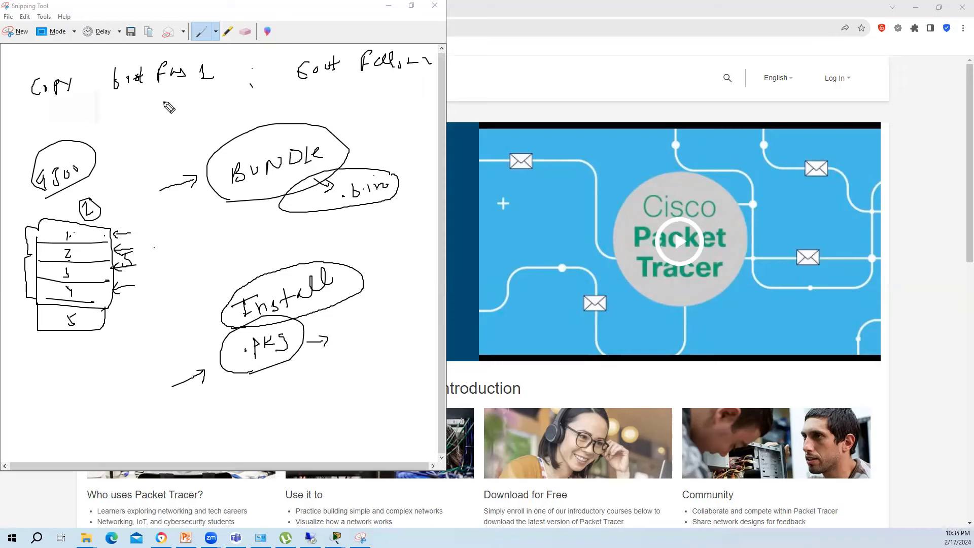
Step: Add an arrow to Install, circle the whole Install group, and close the sketch window
{"action": "left_click", "coordinate": [294, 174]}
{"action": "mouse_move", "coordinate": [189, 341]}
{"action": "left_mouse_down"}
{"action": "mouse_move", "coordinate": [210, 330]}
{"action": "mouse_move", "coordinate": [213, 338]}
{"action": "left_mouse_up"}
{"action": "mouse_move", "coordinate": [384, 274]}
{"action": "left_mouse_down"}
{"action": "mouse_move", "coordinate": [341, 258]}
{"action": "mouse_move", "coordinate": [204, 344]}
{"action": "mouse_move", "coordinate": [364, 384]}
{"action": "mouse_move", "coordinate": [364, 283]}
{"action": "left_mouse_up"}
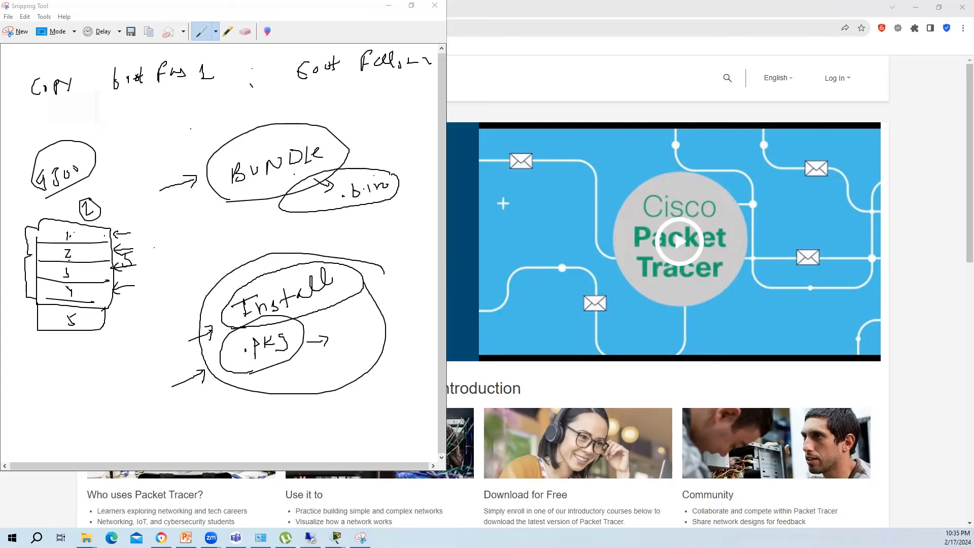
{"action": "left_click", "coordinate": [435, 5]}
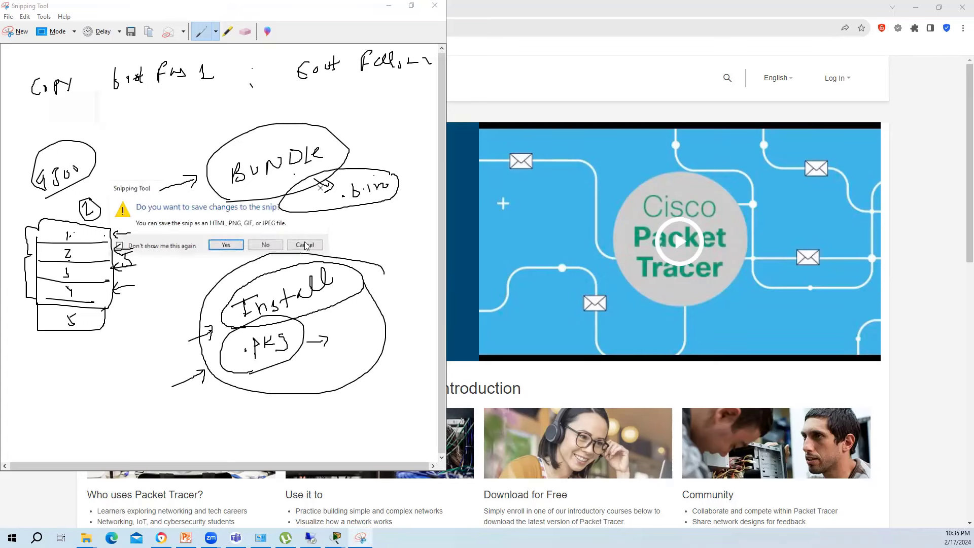
Step: Discard the sketch, then search Google in a new tab for 'upgrading cisco 9300 switch stack'
{"action": "left_click", "coordinate": [260, 248]}
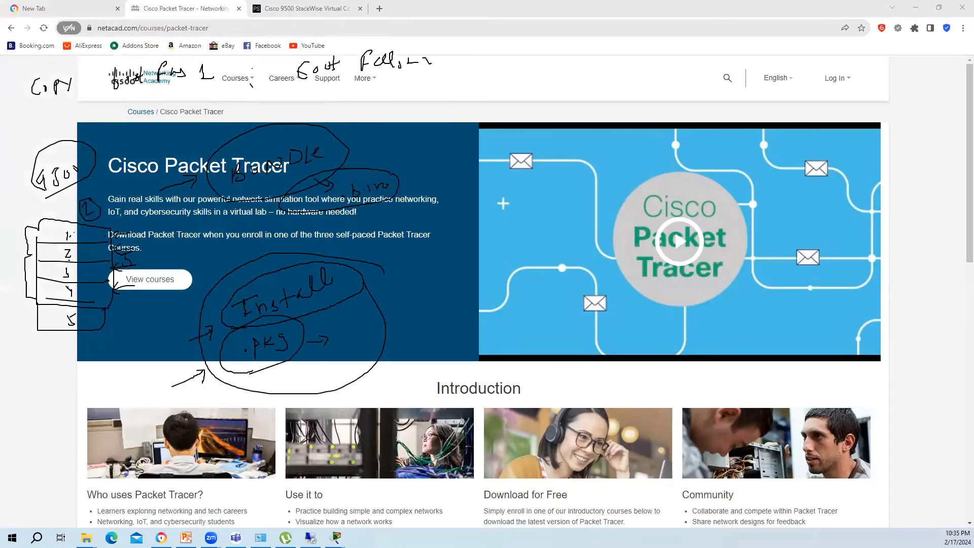
{"action": "left_click", "coordinate": [379, 9]}
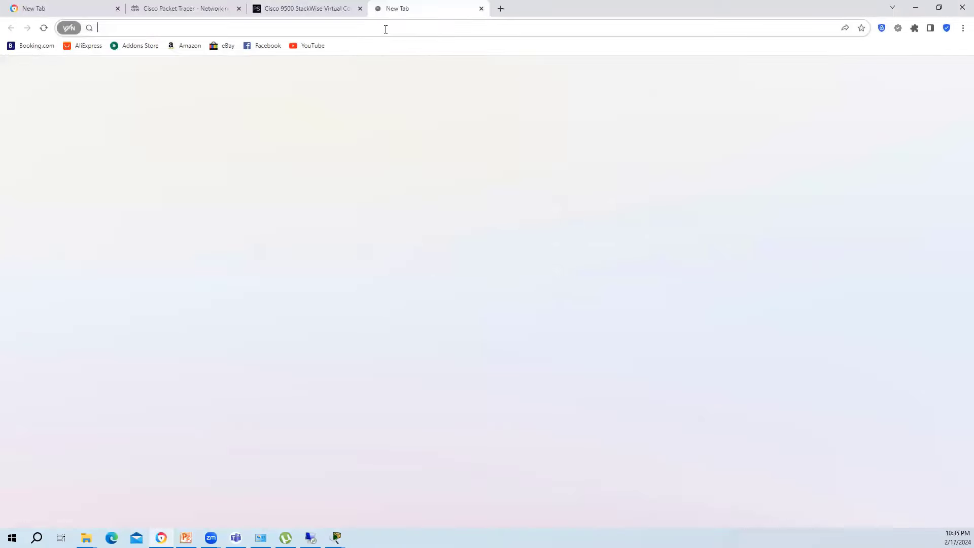
{"action": "type", "text": "google.com"}
{"action": "key", "text": "Return"}
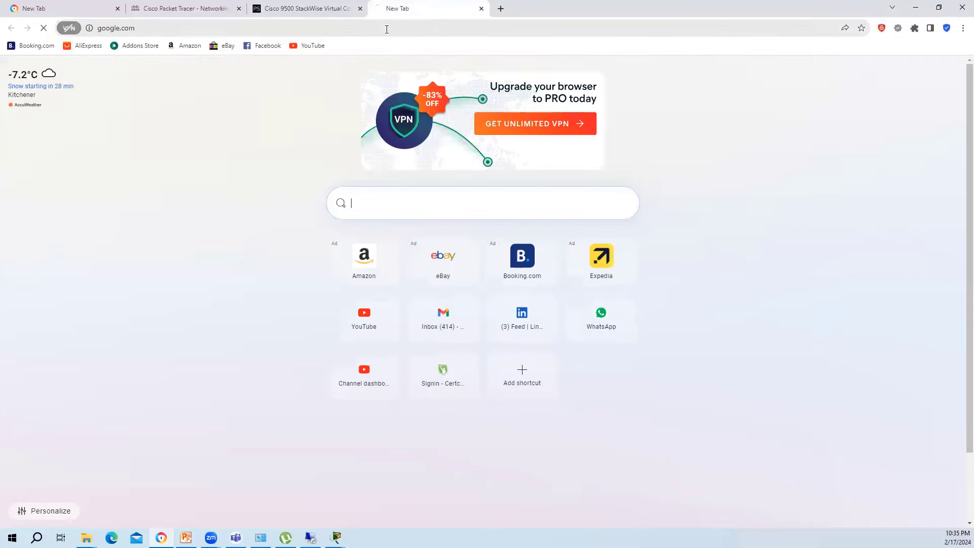
{"action": "type", "text": "upg"}
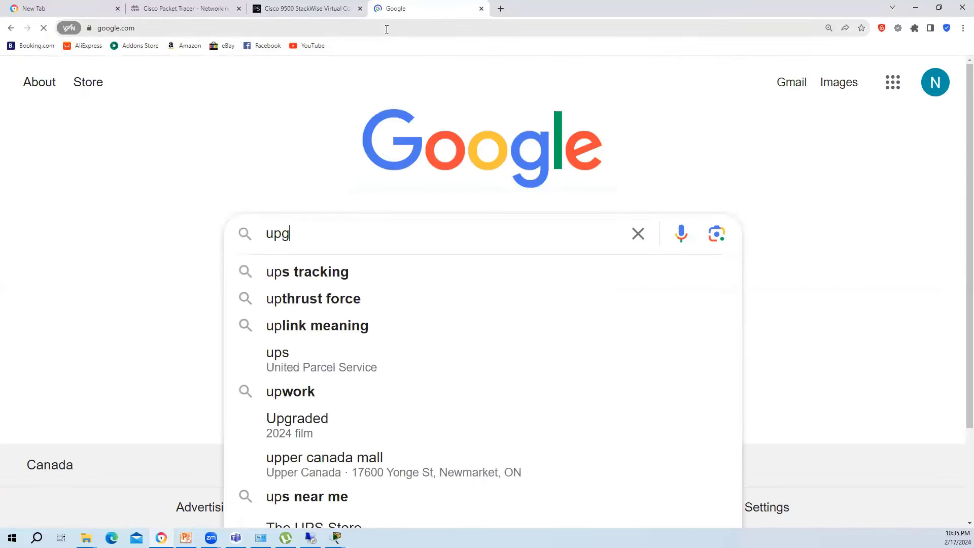
{"action": "type", "text": "rading cisco "}
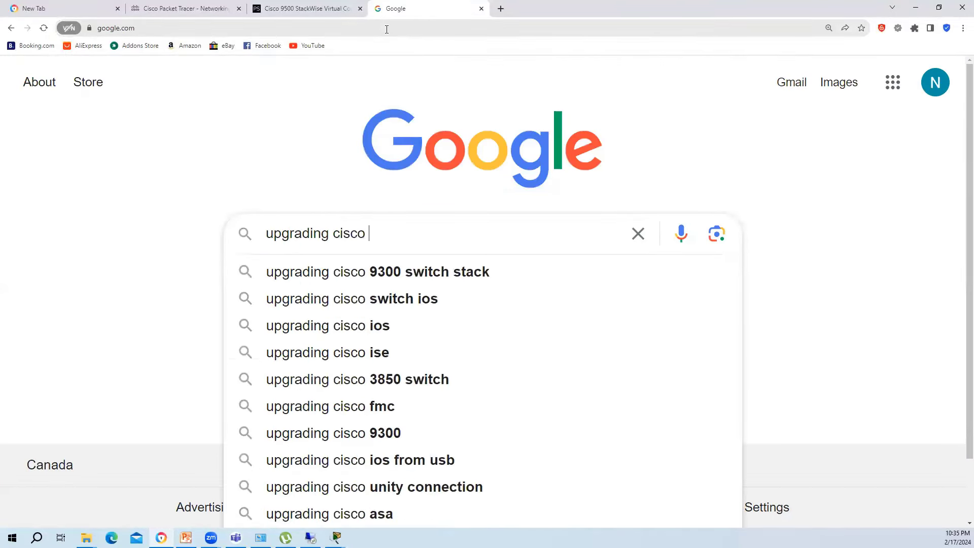
{"action": "type", "text": "switch 9300"}
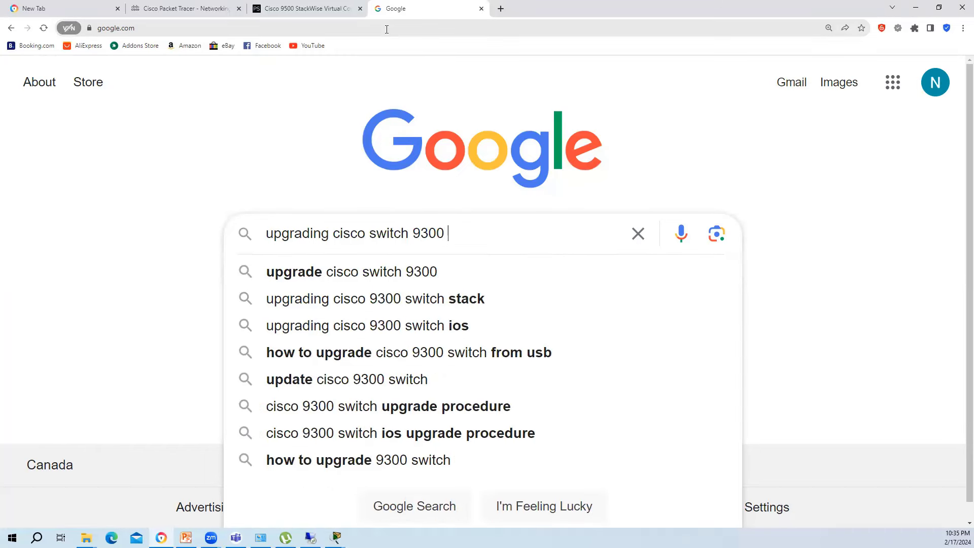
{"action": "left_click", "coordinate": [455, 298]}
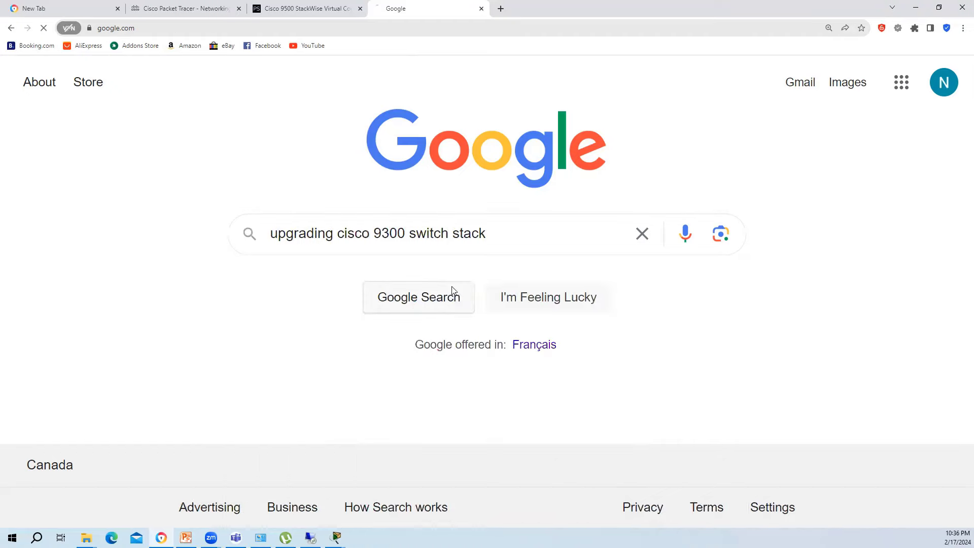
Step: Open the No Blinky Blinky article and the Cisco 9300 upgrade PDF in new tabs
{"action": "scroll", "coordinate": [171, 155], "scroll_direction": "down", "scroll_amount": 10}
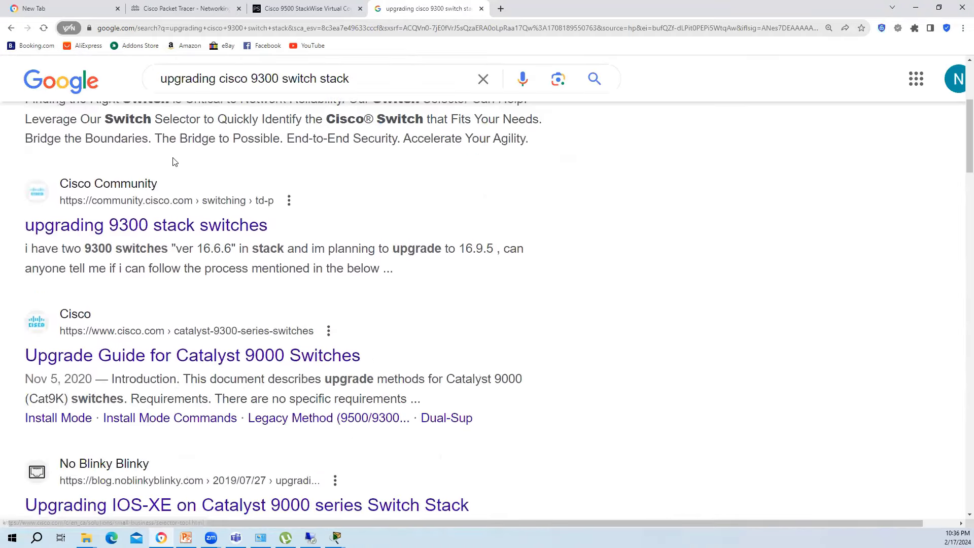
{"action": "right_click", "coordinate": [198, 223]}
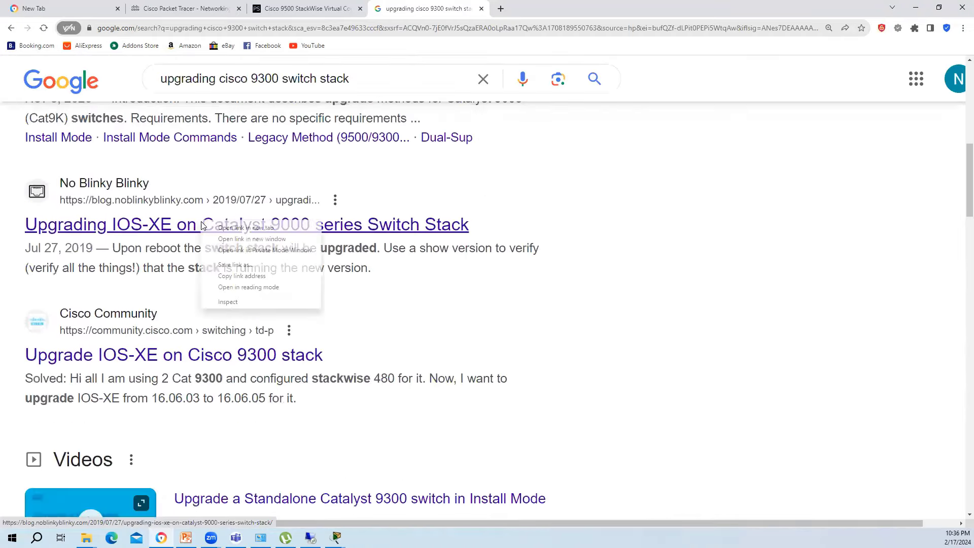
{"action": "left_click", "coordinate": [223, 226]}
{"action": "scroll", "coordinate": [221, 300], "scroll_direction": "down", "scroll_amount": 1}
{"action": "scroll", "coordinate": [221, 300], "scroll_direction": "down", "scroll_amount": 13}
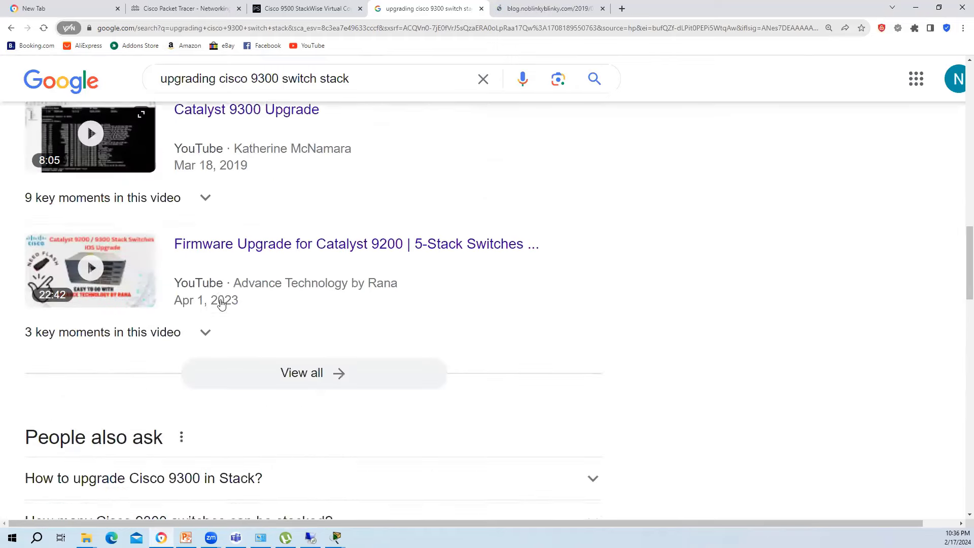
{"action": "scroll", "coordinate": [219, 303], "scroll_direction": "down", "scroll_amount": 9}
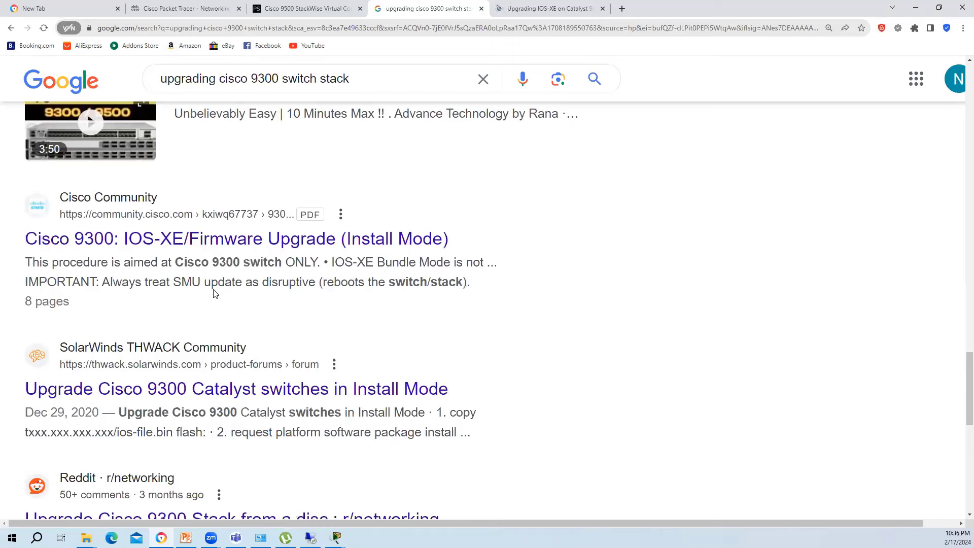
{"action": "right_click", "coordinate": [238, 243]}
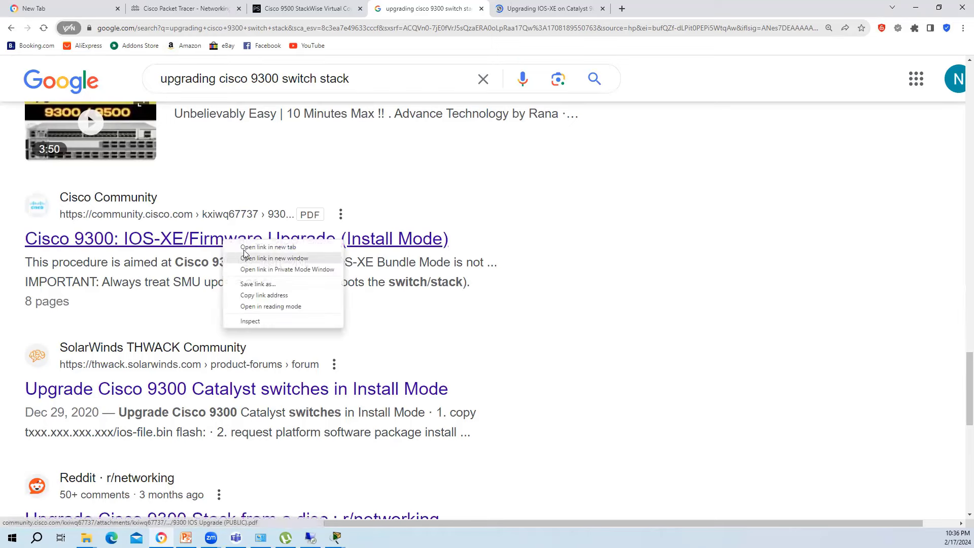
{"action": "left_click", "coordinate": [269, 247]}
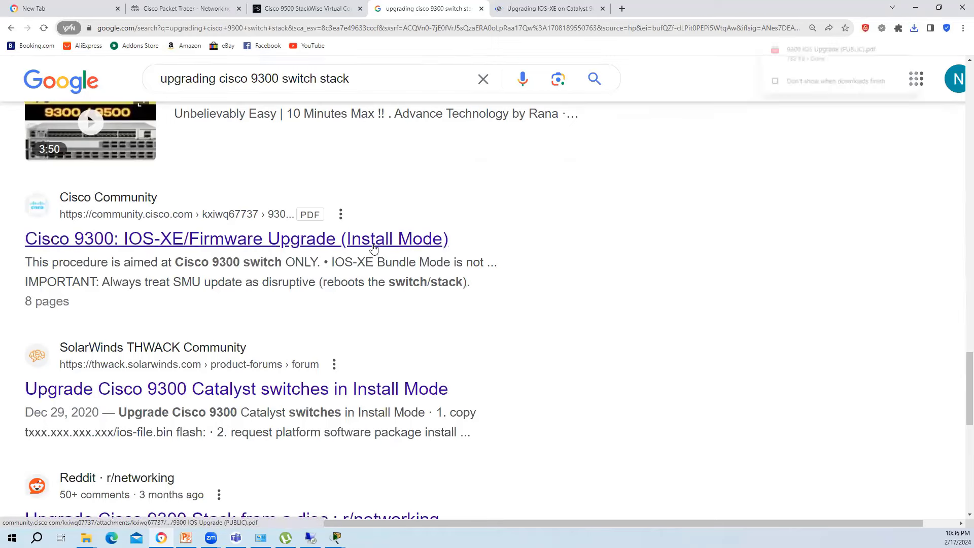
Step: Open the THWACK install-mode upgrade thread in a new tab
{"action": "scroll", "coordinate": [266, 291], "scroll_direction": "down", "scroll_amount": 3}
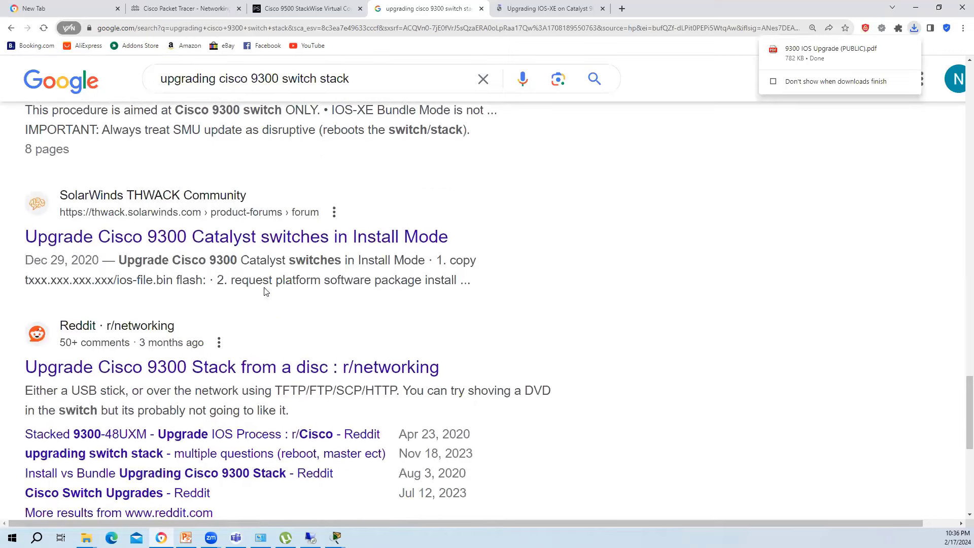
{"action": "right_click", "coordinate": [260, 236]}
{"action": "left_click", "coordinate": [276, 244]}
{"action": "scroll", "coordinate": [284, 293], "scroll_direction": "down", "scroll_amount": 6}
{"action": "scroll", "coordinate": [291, 284], "scroll_direction": "down", "scroll_amount": 2}
{"action": "scroll", "coordinate": [300, 279], "scroll_direction": "up", "scroll_amount": 4}
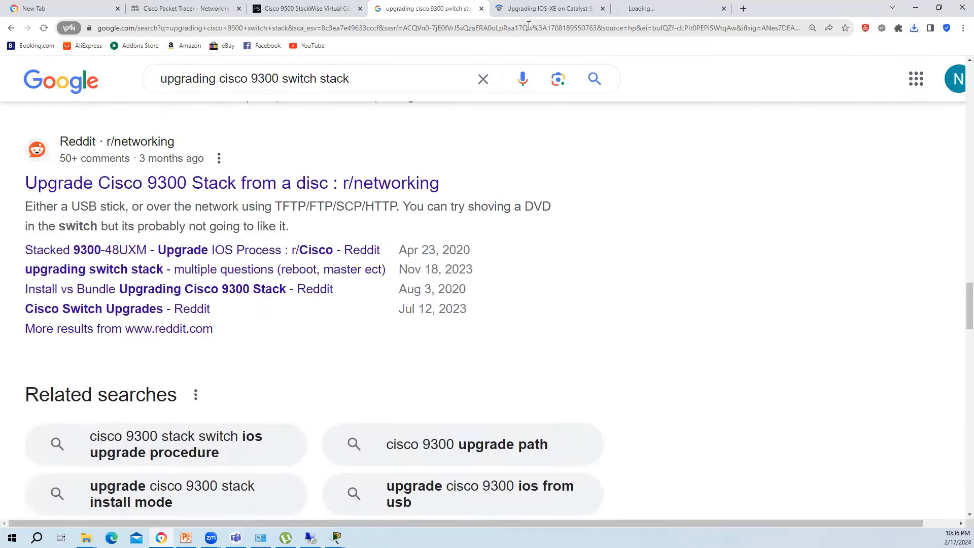
Step: Skim the IOS-XE stack upgrade blog post and highlight its install add command
{"action": "left_click", "coordinate": [524, 14]}
{"action": "scroll", "coordinate": [356, 260], "scroll_direction": "down", "scroll_amount": 15}
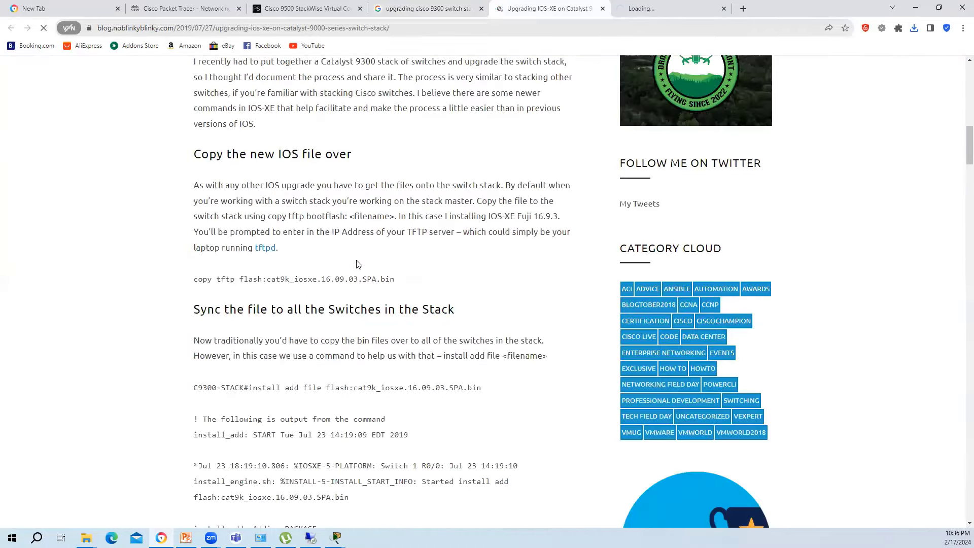
{"action": "scroll", "coordinate": [358, 264], "scroll_direction": "down", "scroll_amount": 5}
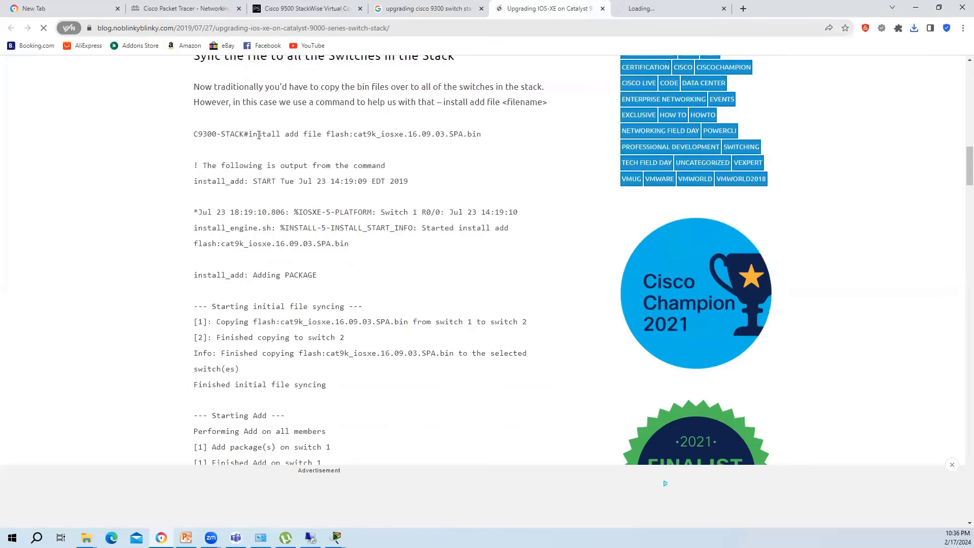
{"action": "left_click_drag", "start_coordinate": [248, 135], "coordinate": [294, 135]}
{"action": "left_click", "coordinate": [697, 9]}
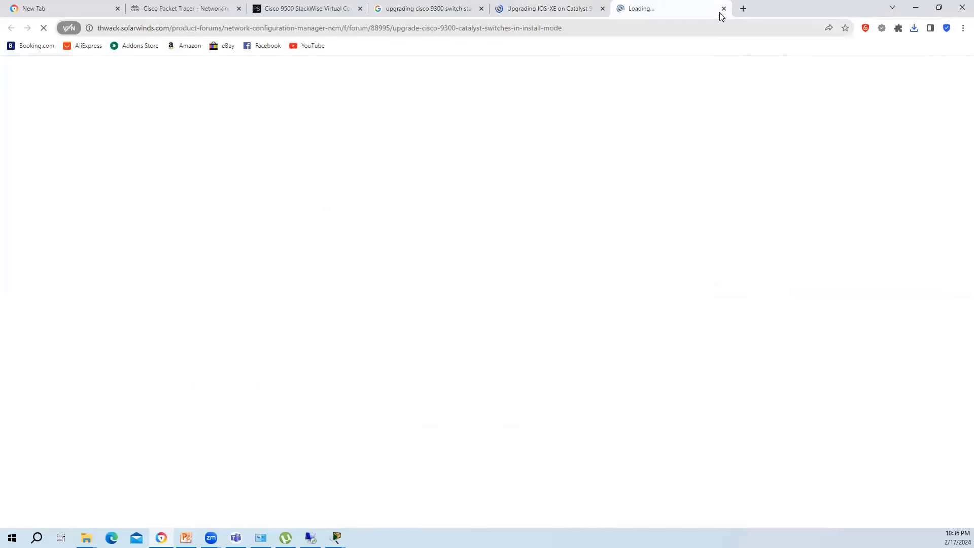
{"action": "left_click", "coordinate": [743, 9]}
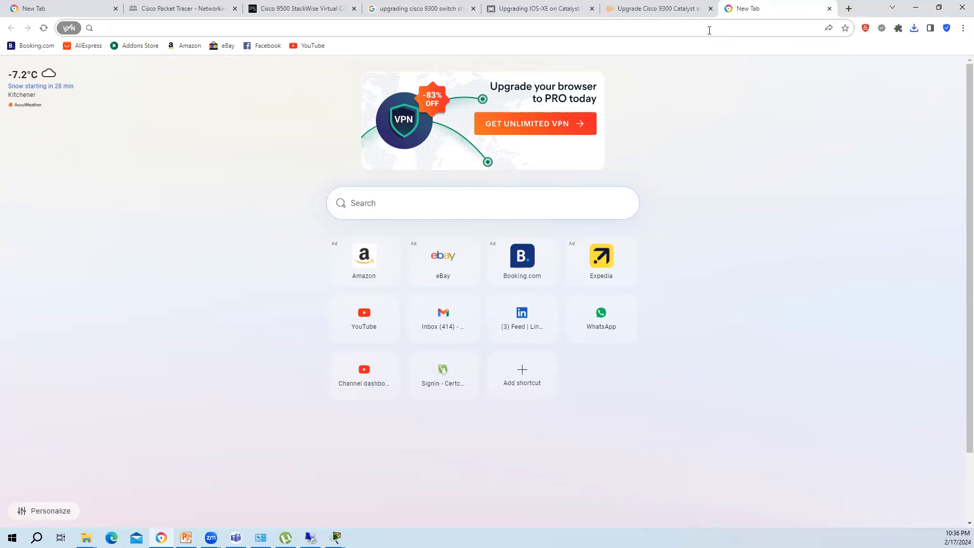
Step: Load google.com and search for 'cisco 9300x switch upgrade'
{"action": "type", "text": "g"}
{"action": "key", "text": "Down"}
{"action": "key", "text": "Return"}
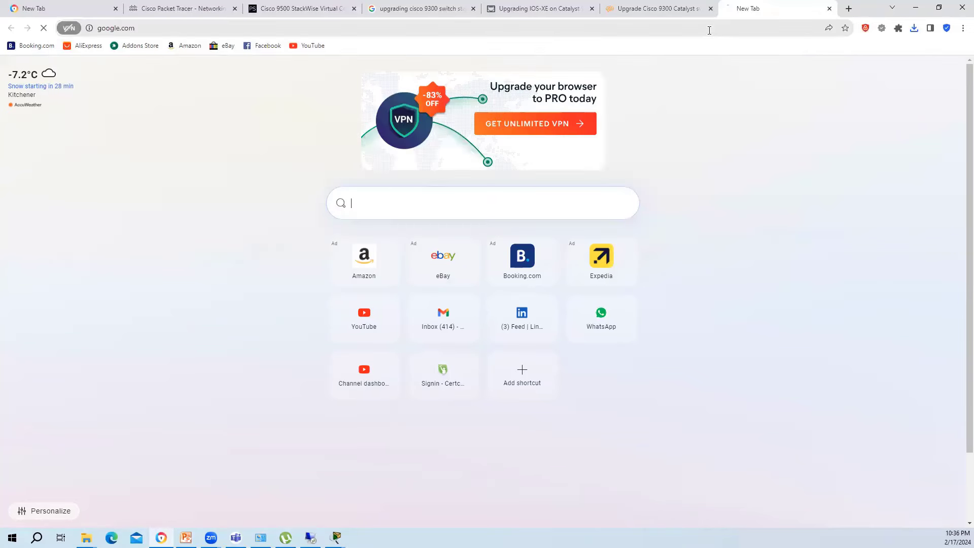
{"action": "left_click", "coordinate": [391, 235]}
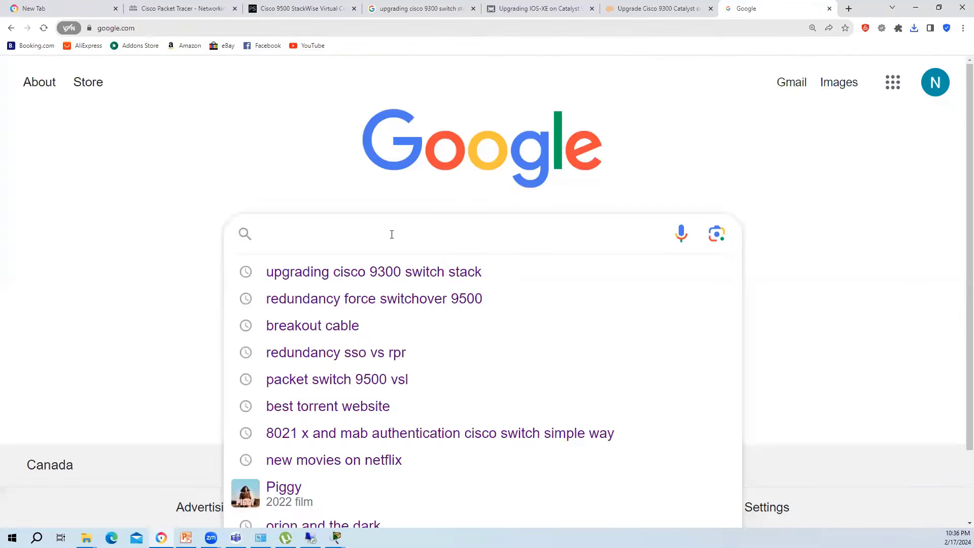
{"action": "type", "text": "cisco "}
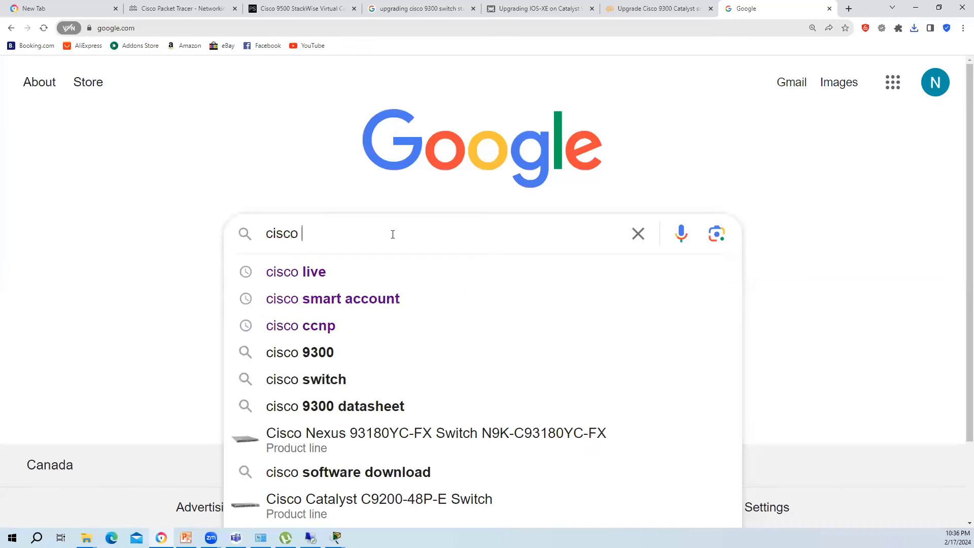
{"action": "type", "text": "9300x"}
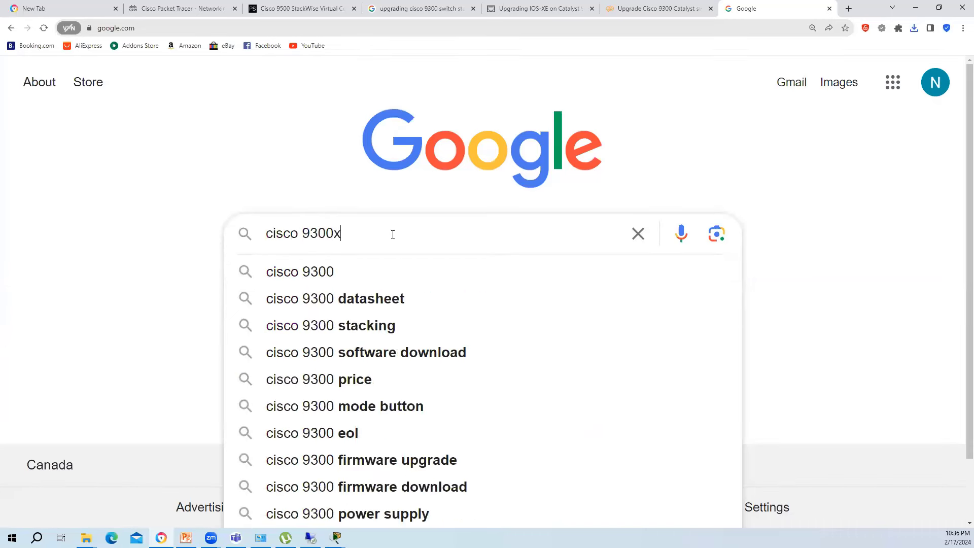
{"action": "type", "text": " switch"}
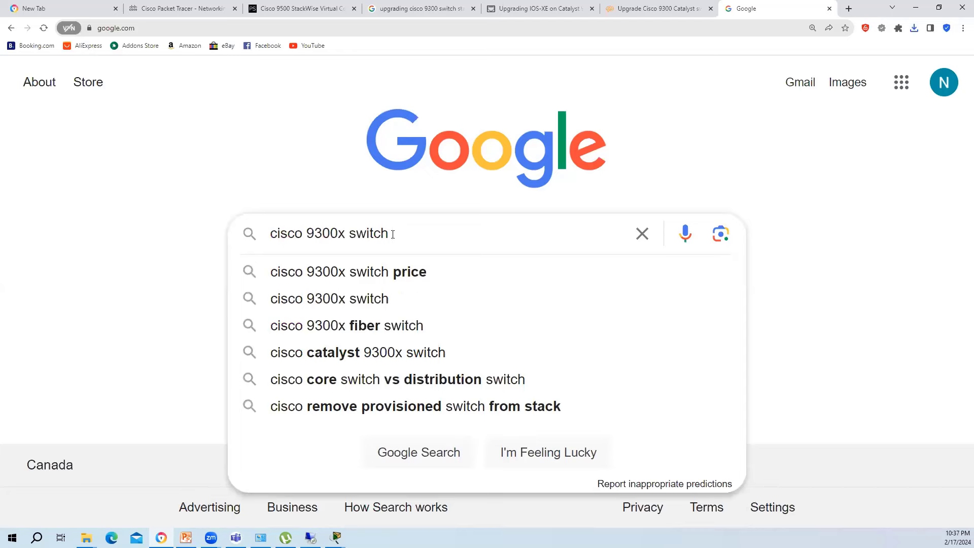
{"action": "type", "text": " upgarde"}
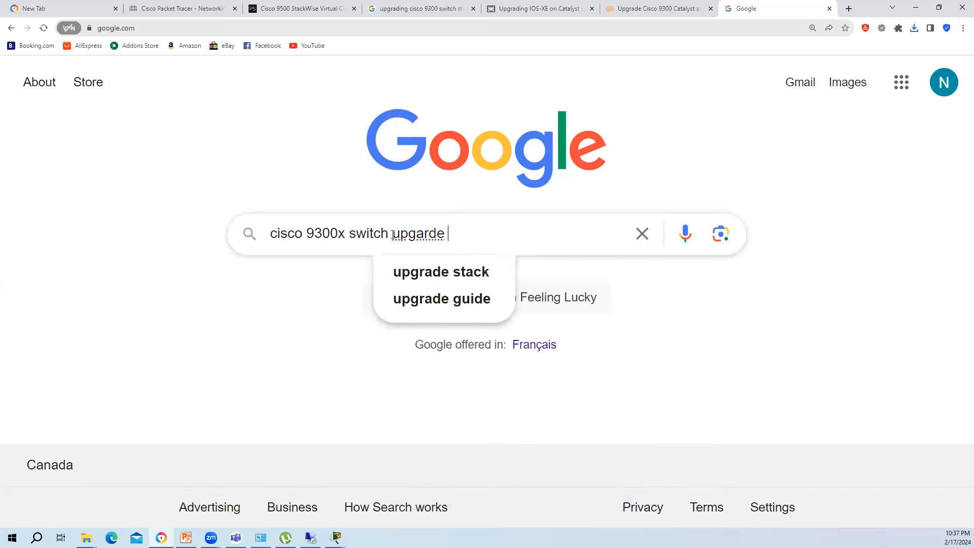
{"action": "key", "text": "Return"}
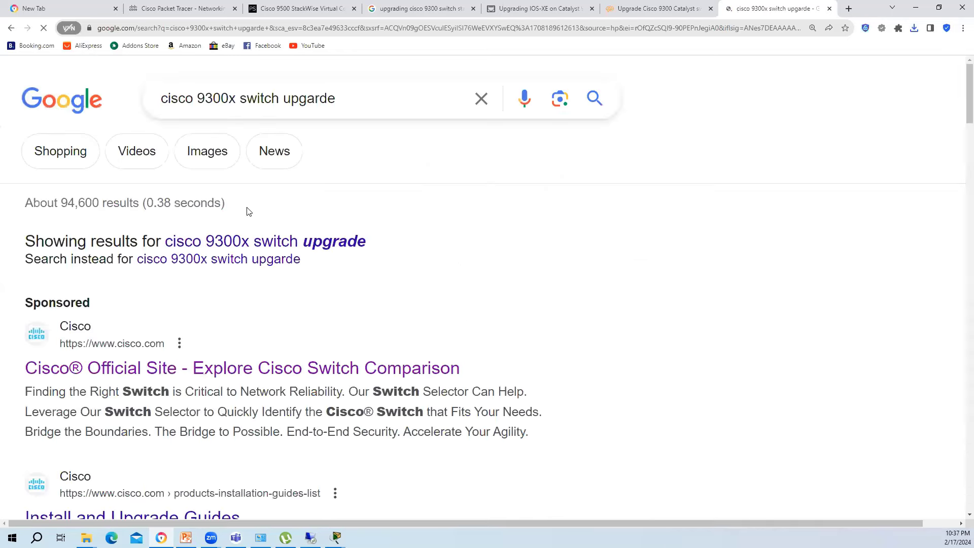
{"action": "scroll", "coordinate": [263, 225], "scroll_direction": "down", "scroll_amount": 10}
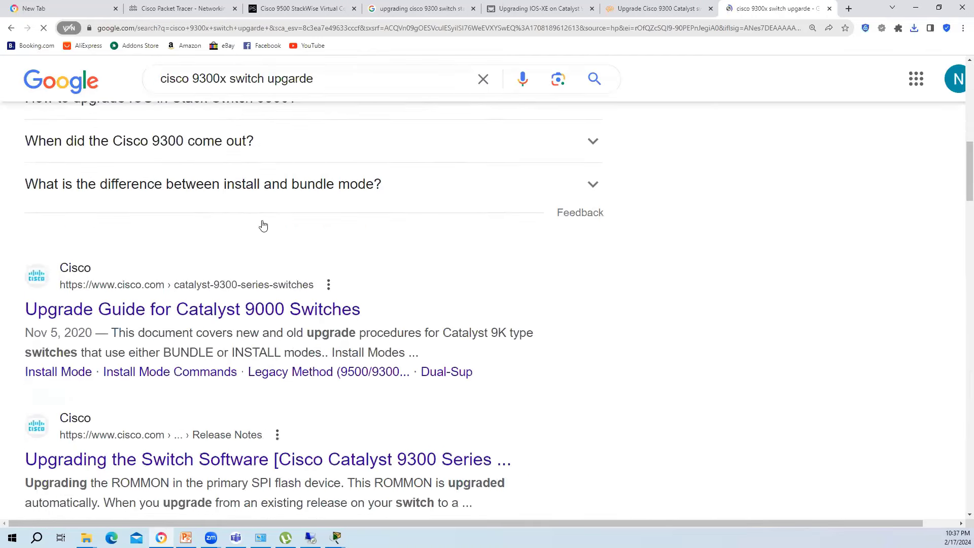
{"action": "scroll", "coordinate": [263, 225], "scroll_direction": "up", "scroll_amount": 12}
Step: Change the query to 'cisco 9300x image download' and open the Cisco Catalyst 9300 Series Switches result in background
{"action": "left_click_drag", "start_coordinate": [336, 98], "coordinate": [242, 99]}
{"action": "key", "text": "BackSpace"}
{"action": "type", "text": "im"}
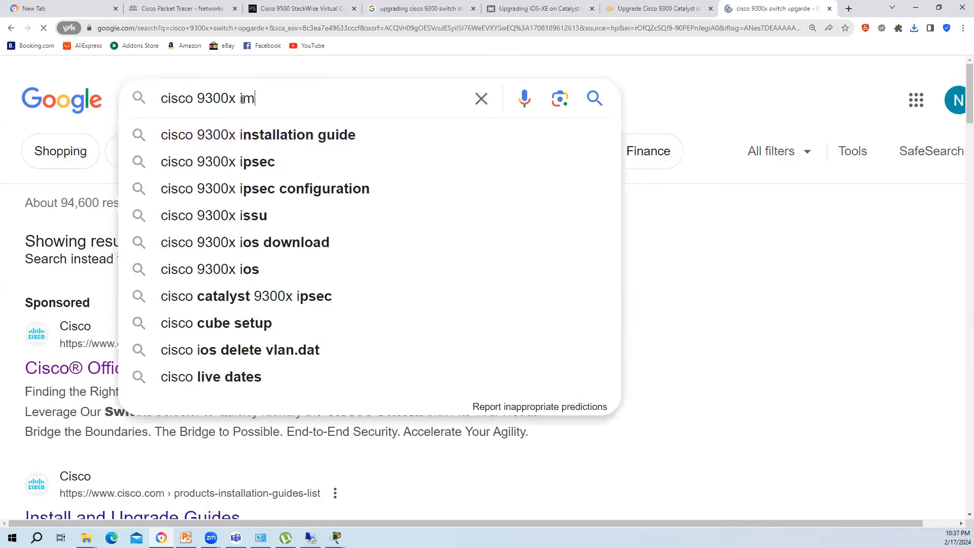
{"action": "type", "text": "age d"}
{"action": "key", "text": "BackSpace"}
{"action": "type", "text": "e donw"}
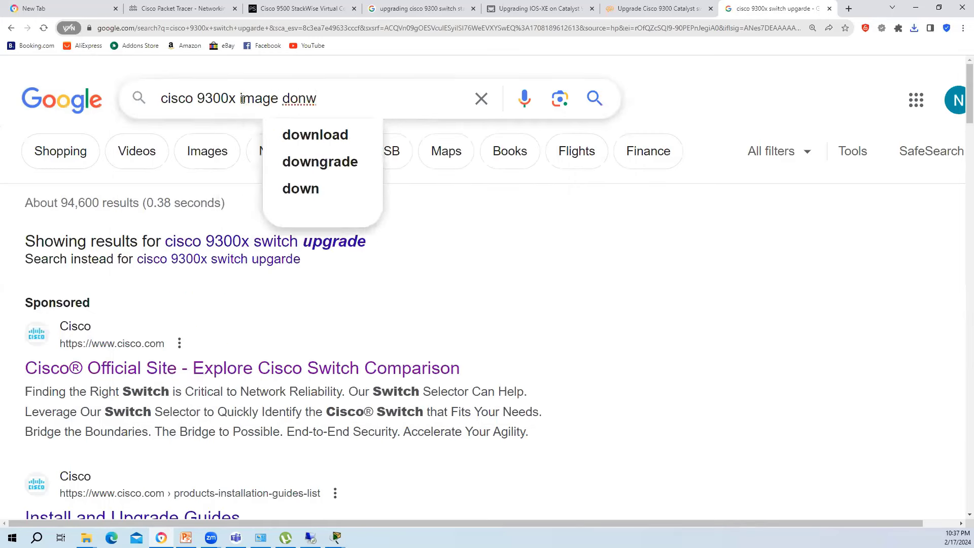
{"action": "key", "text": "BackSpace"}
{"action": "key", "text": "BackSpace"}
{"action": "type", "text": "wnl"}
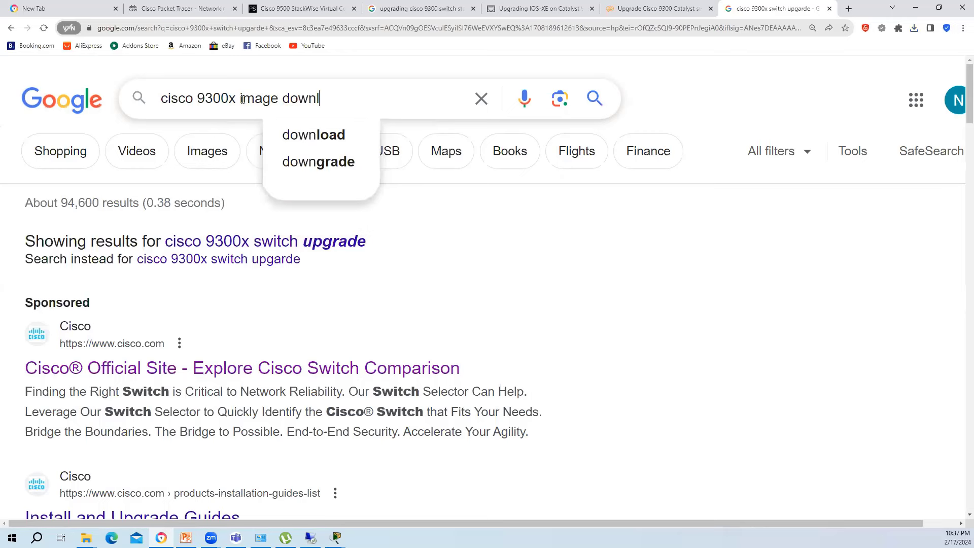
{"action": "type", "text": "oad"}
{"action": "key", "text": "Return"}
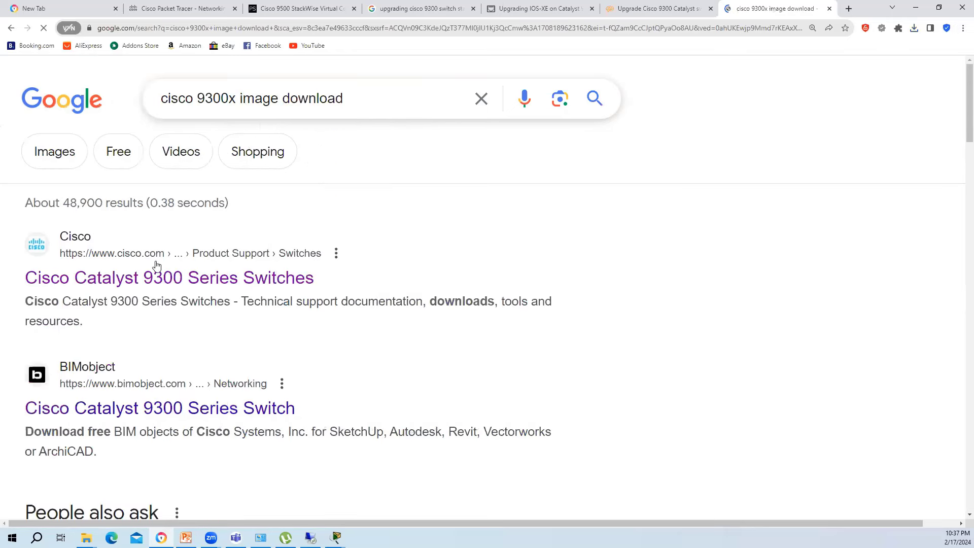
{"action": "middle_click", "coordinate": [183, 284]}
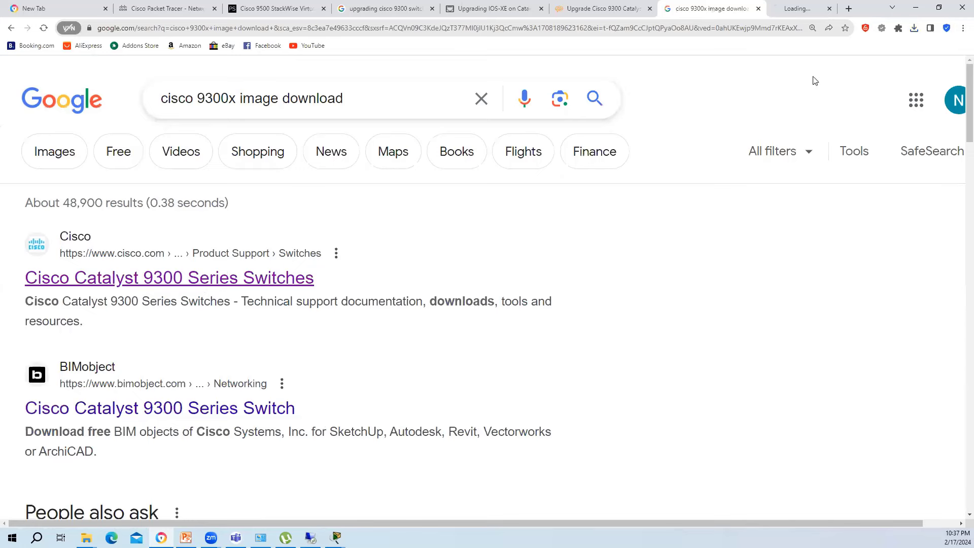
Step: On the cisco.com tab, open the 9300 series downloads and pick the Catalyst 9300-24T-A Switch
{"action": "left_click", "coordinate": [779, 12]}
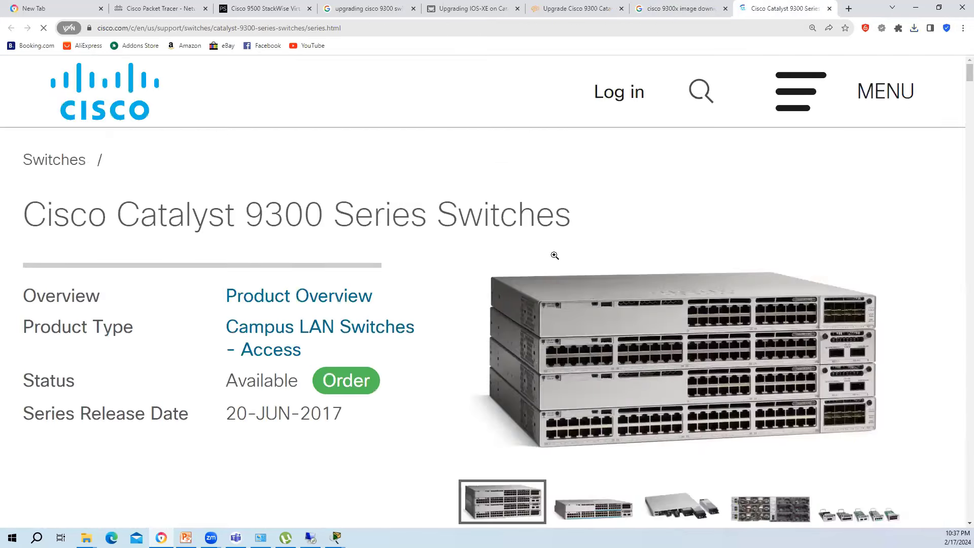
{"action": "scroll", "coordinate": [554, 255], "scroll_direction": "down", "scroll_amount": 4}
{"action": "scroll", "coordinate": [555, 258], "scroll_direction": "down", "scroll_amount": 7}
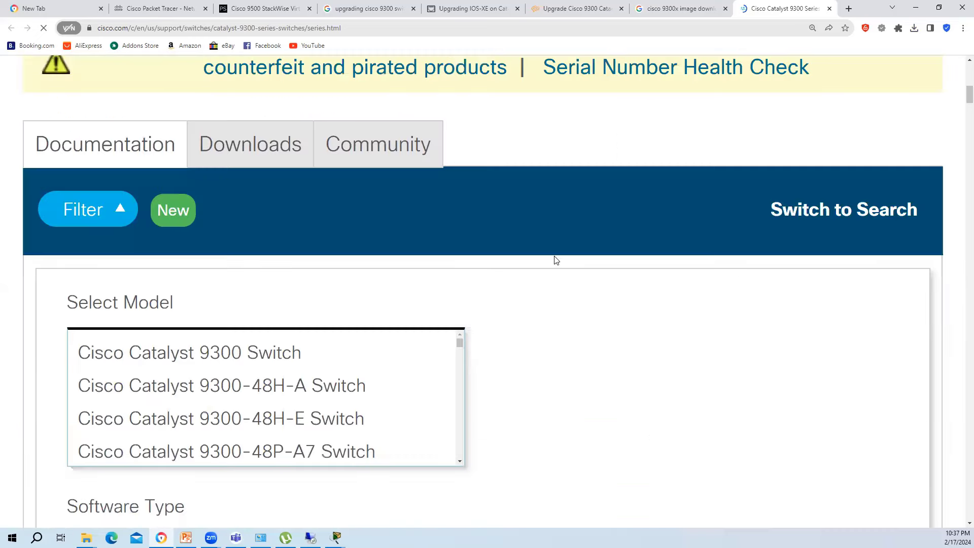
{"action": "left_click", "coordinate": [241, 147]}
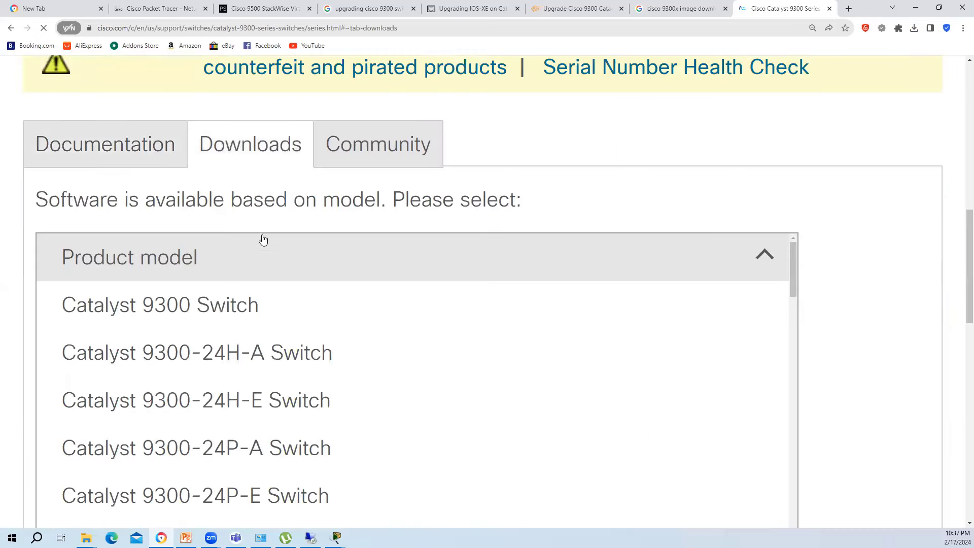
{"action": "scroll", "coordinate": [210, 373], "scroll_direction": "down", "scroll_amount": 2}
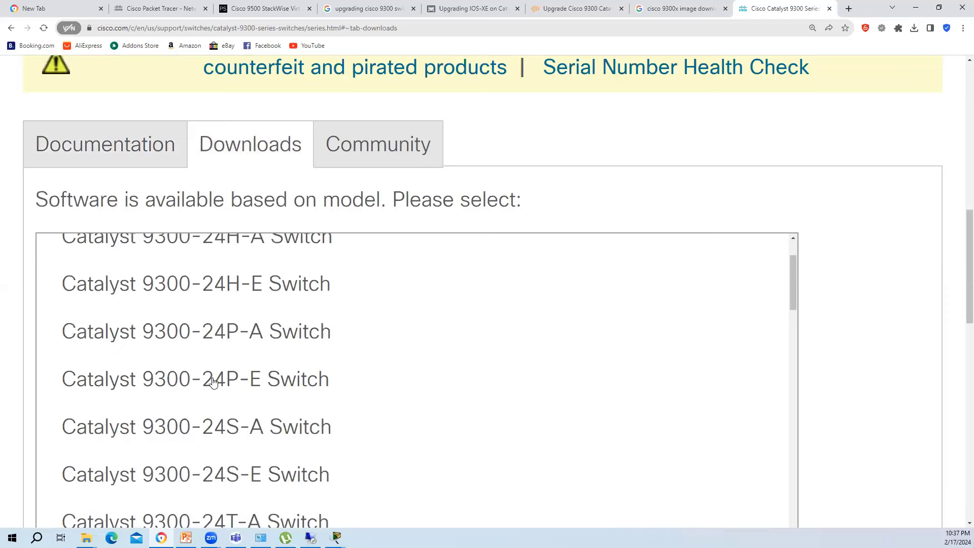
{"action": "scroll", "coordinate": [213, 381], "scroll_direction": "down", "scroll_amount": 4}
{"action": "scroll", "coordinate": [213, 383], "scroll_direction": "down", "scroll_amount": 1}
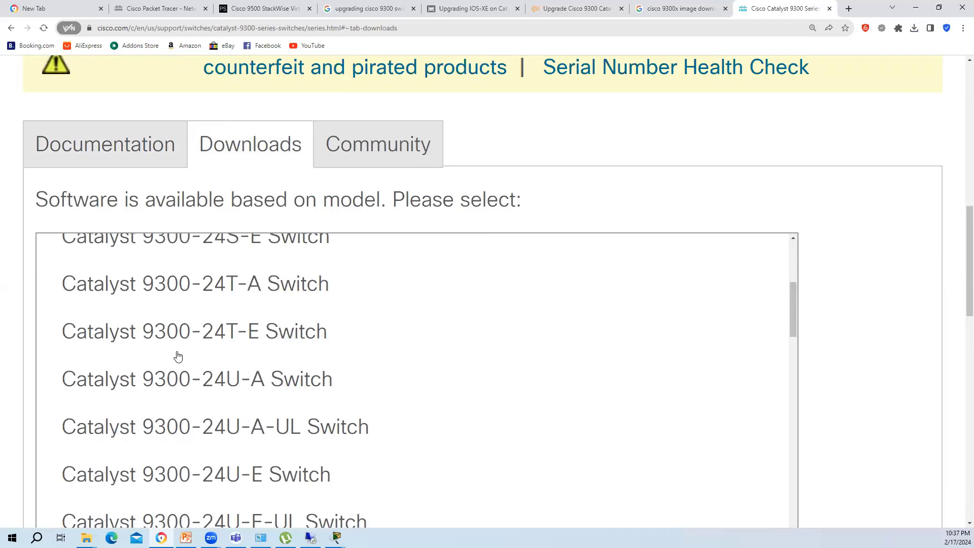
{"action": "left_click", "coordinate": [160, 287]}
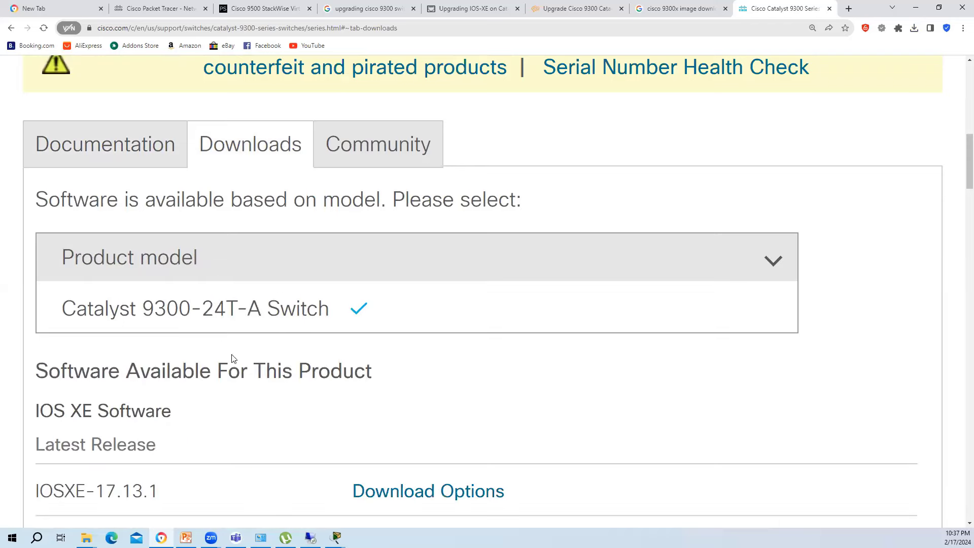
Step: Highlight 'IOS XE' in the software heading and open Download Options for IOSXE-17.13.1
{"action": "scroll", "coordinate": [284, 322], "scroll_direction": "up", "scroll_amount": 4}
{"action": "scroll", "coordinate": [113, 361], "scroll_direction": "down", "scroll_amount": 1}
{"action": "scroll", "coordinate": [102, 359], "scroll_direction": "down", "scroll_amount": 1}
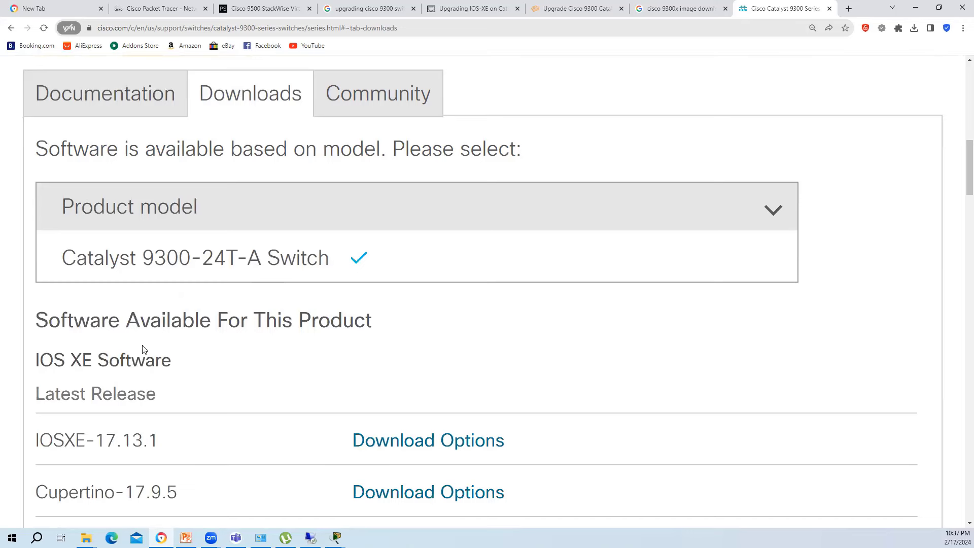
{"action": "scroll", "coordinate": [144, 349], "scroll_direction": "down", "scroll_amount": 2}
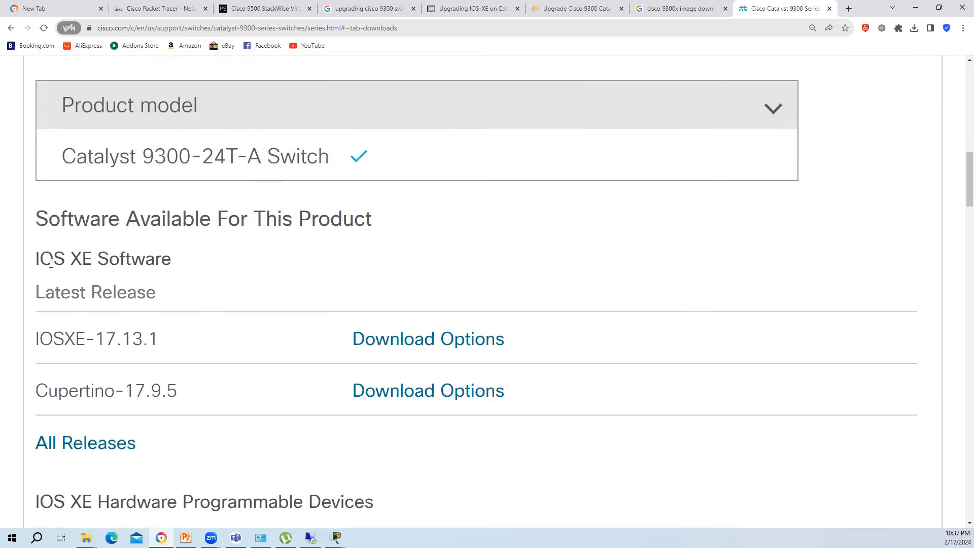
{"action": "left_click_drag", "start_coordinate": [36, 257], "coordinate": [90, 256]}
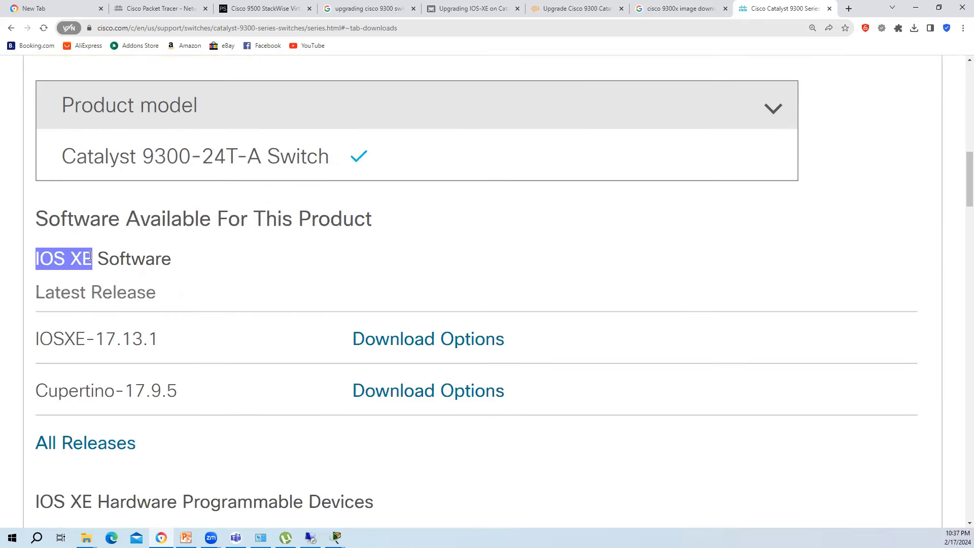
{"action": "left_click", "coordinate": [396, 341]}
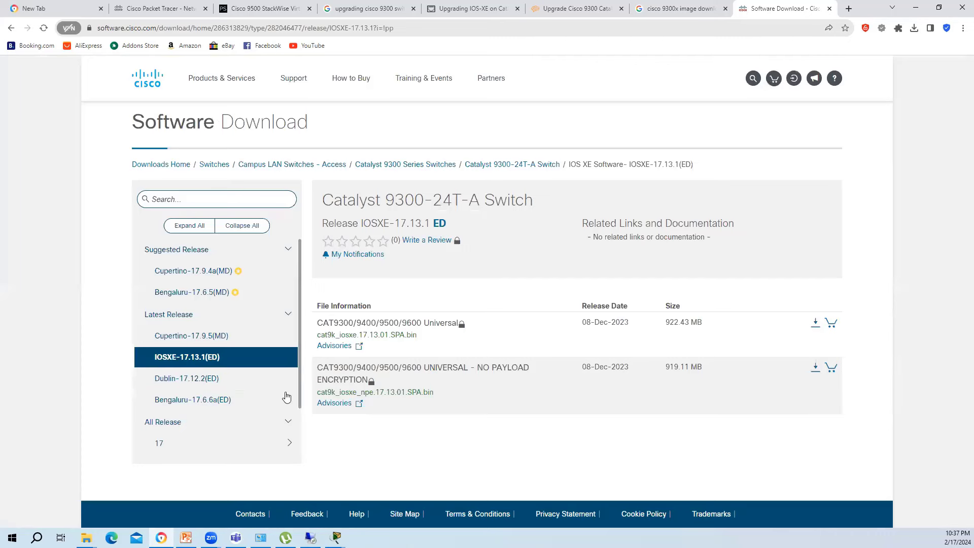
Step: Ink-circle the Catalyst 9300-24T-A Switch heading and the two suggested releases, then clear the ink
{"action": "scroll", "coordinate": [286, 397], "scroll_direction": "down", "scroll_amount": 1}
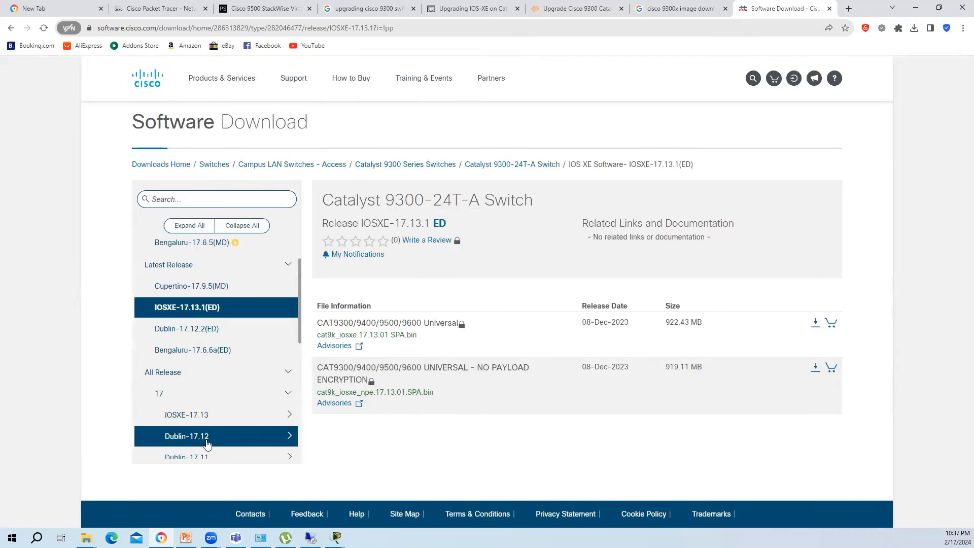
{"action": "scroll", "coordinate": [204, 404], "scroll_direction": "down", "scroll_amount": 2}
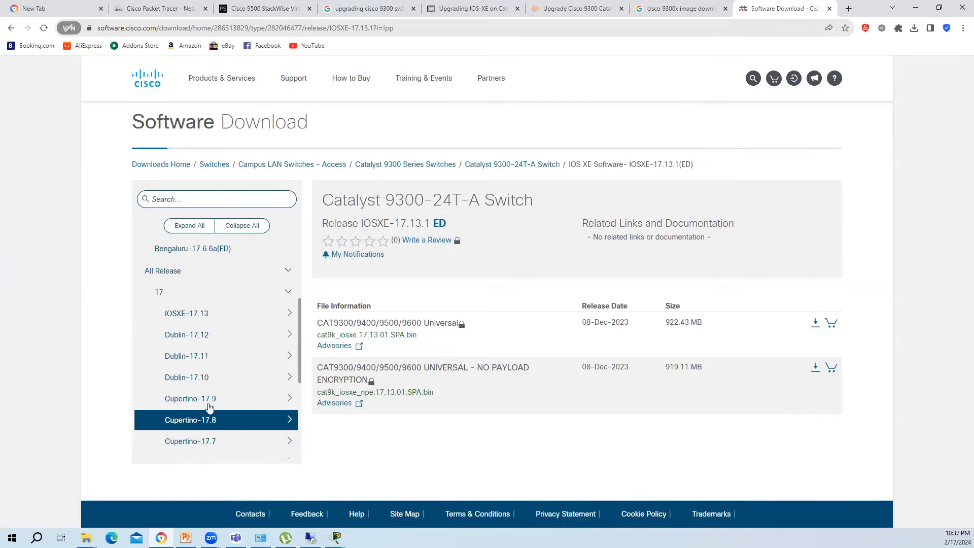
{"action": "scroll", "coordinate": [217, 432], "scroll_direction": "down", "scroll_amount": 4}
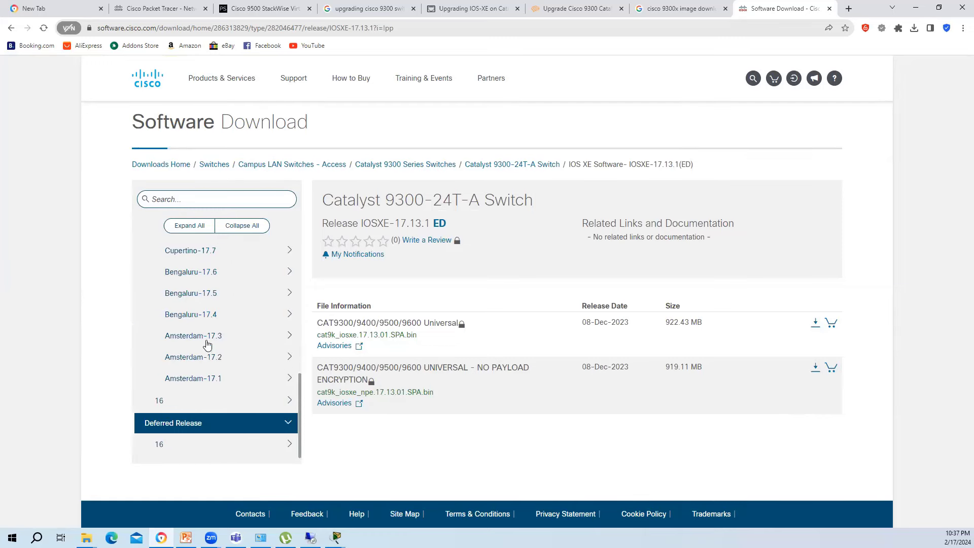
{"action": "scroll", "coordinate": [231, 344], "scroll_direction": "up", "scroll_amount": 6}
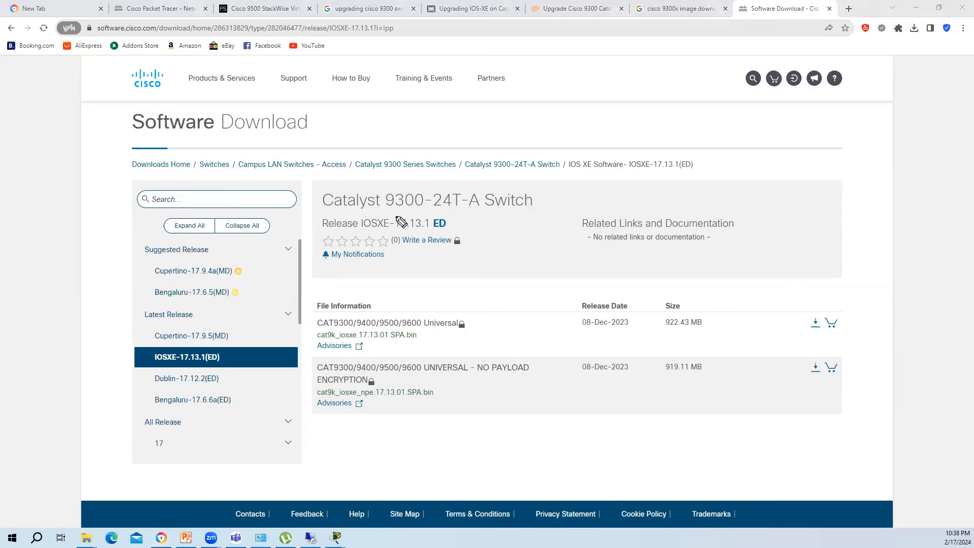
{"action": "mouse_move", "coordinate": [522, 188]}
{"action": "left_mouse_down"}
{"action": "mouse_move", "coordinate": [320, 215]}
{"action": "mouse_move", "coordinate": [550, 206]}
{"action": "left_mouse_up"}
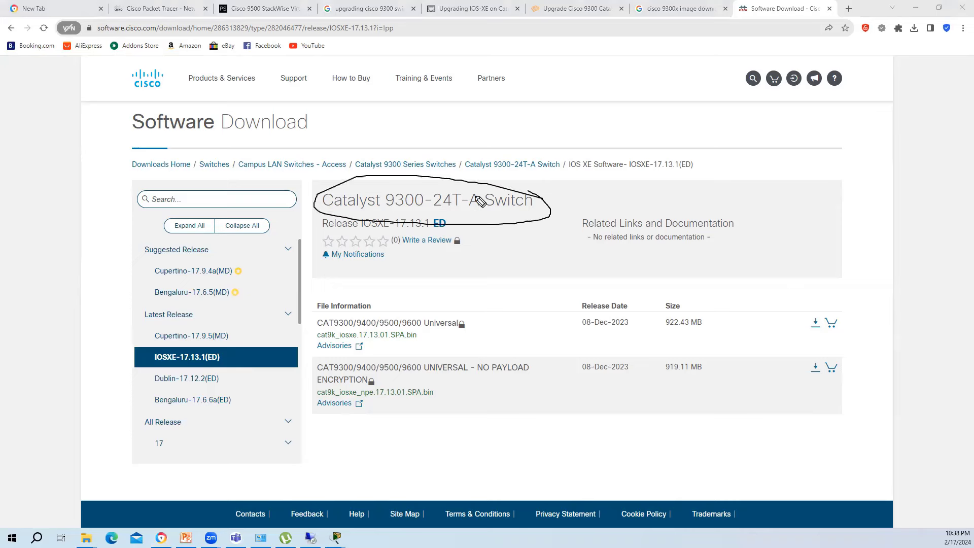
{"action": "mouse_move", "coordinate": [251, 273]}
{"action": "left_mouse_down"}
{"action": "mouse_move", "coordinate": [135, 254]}
{"action": "mouse_move", "coordinate": [217, 320]}
{"action": "mouse_move", "coordinate": [291, 304]}
{"action": "mouse_move", "coordinate": [254, 267]}
{"action": "left_mouse_up"}
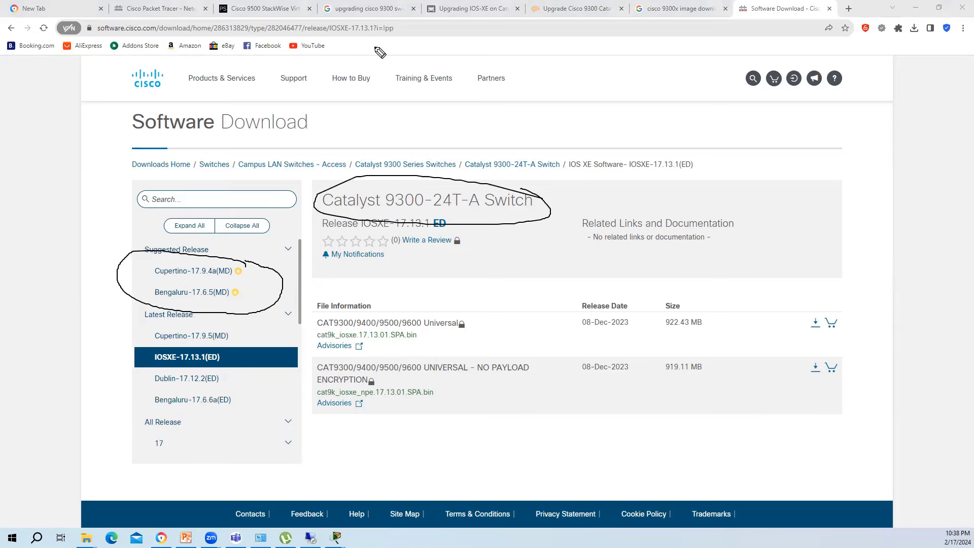
{"action": "mouse_move", "coordinate": [245, 264]}
{"action": "left_mouse_down"}
{"action": "mouse_move", "coordinate": [216, 261]}
{"action": "mouse_move", "coordinate": [169, 317]}
{"action": "mouse_move", "coordinate": [253, 276]}
{"action": "mouse_move", "coordinate": [247, 269]}
{"action": "left_mouse_up"}
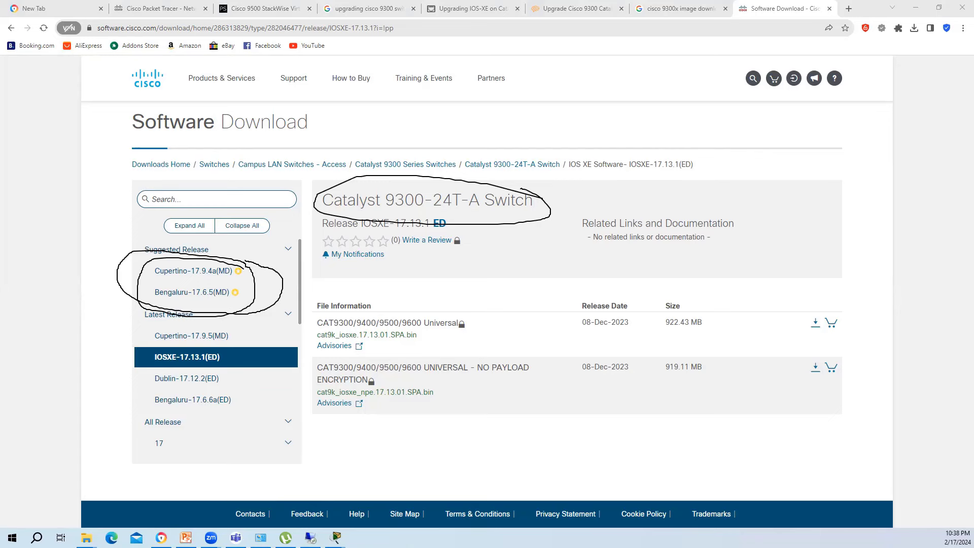
{"action": "key", "text": "Escape"}
Step: Open Bengaluru-17.6.5, circle the Universal cat9k_iosxe.17.06.05.SPA.bin file, and arrow its download icon
{"action": "left_click", "coordinate": [192, 292]}
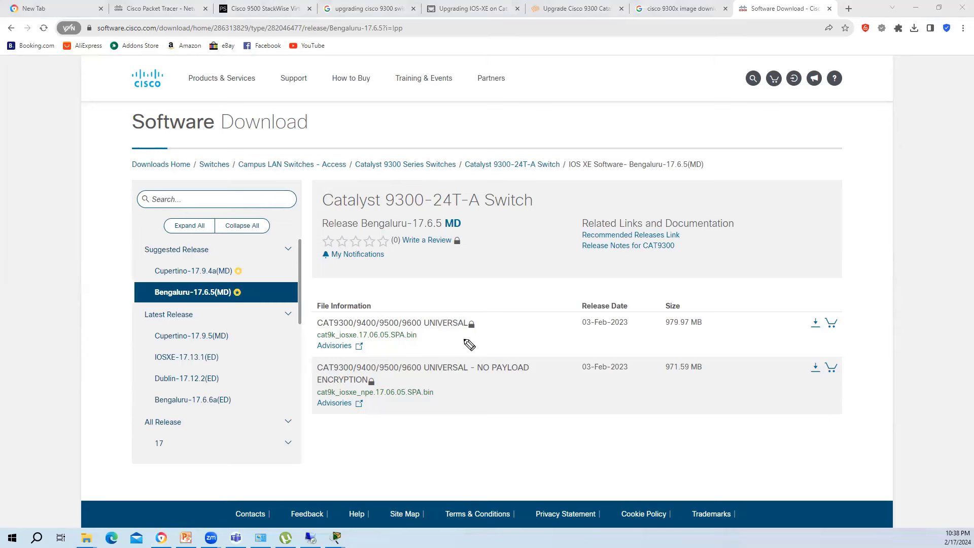
{"action": "mouse_move", "coordinate": [488, 322]}
{"action": "left_mouse_down"}
{"action": "mouse_move", "coordinate": [414, 305]}
{"action": "mouse_move", "coordinate": [293, 348]}
{"action": "mouse_move", "coordinate": [504, 317]}
{"action": "mouse_move", "coordinate": [471, 304]}
{"action": "left_mouse_up"}
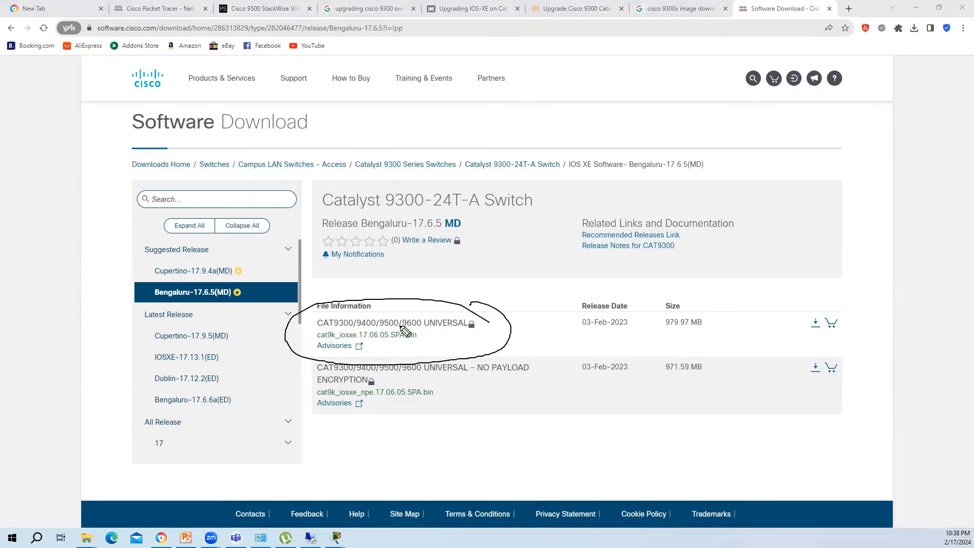
{"action": "mouse_move", "coordinate": [424, 334]}
{"action": "left_mouse_down"}
{"action": "mouse_move", "coordinate": [303, 337]}
{"action": "mouse_move", "coordinate": [419, 335]}
{"action": "left_mouse_up"}
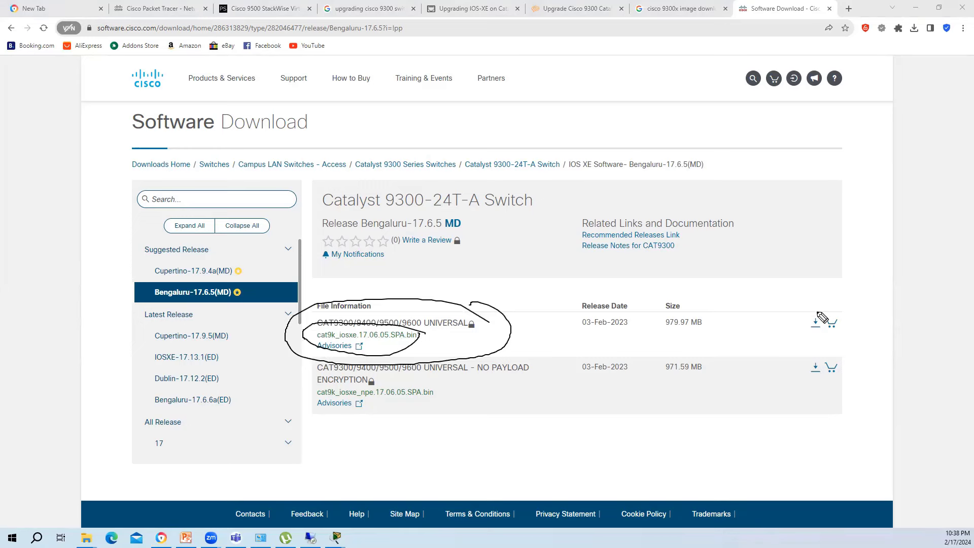
{"action": "mouse_move", "coordinate": [823, 322]}
{"action": "left_mouse_down"}
{"action": "mouse_move", "coordinate": [807, 339]}
{"action": "mouse_move", "coordinate": [817, 340]}
{"action": "left_mouse_up"}
{"action": "mouse_move", "coordinate": [815, 326]}
{"action": "left_mouse_down"}
{"action": "mouse_move", "coordinate": [761, 437]}
{"action": "mouse_move", "coordinate": [761, 419]}
{"action": "left_mouse_up"}
{"action": "left_click_drag", "start_coordinate": [746, 462], "coordinate": [765, 458]}
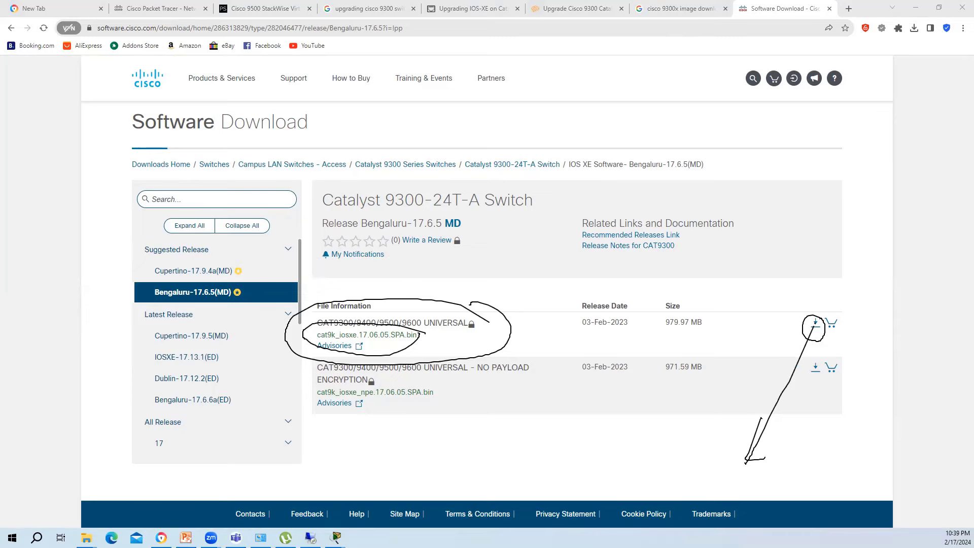
Step: Clear the ink, show the Upgrading IOS-XE blog, glance at Packet Tracer, and return to Chrome
{"action": "left_click", "coordinate": [575, 8]}
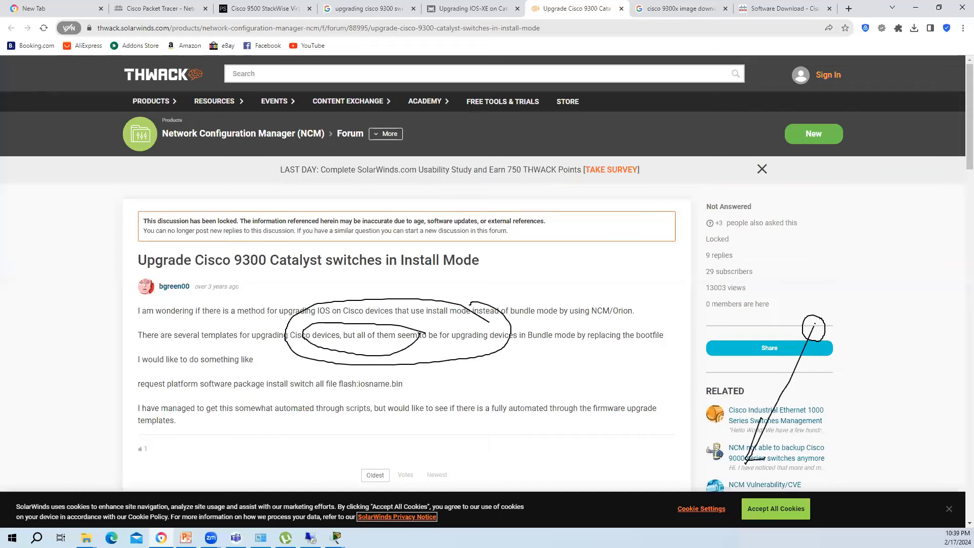
{"action": "key", "text": "Escape"}
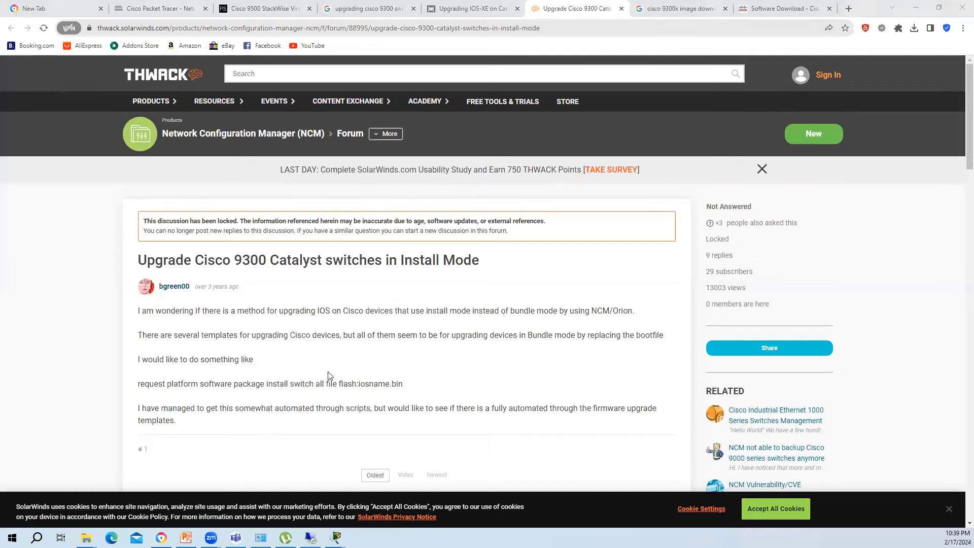
{"action": "left_click", "coordinate": [455, 7]}
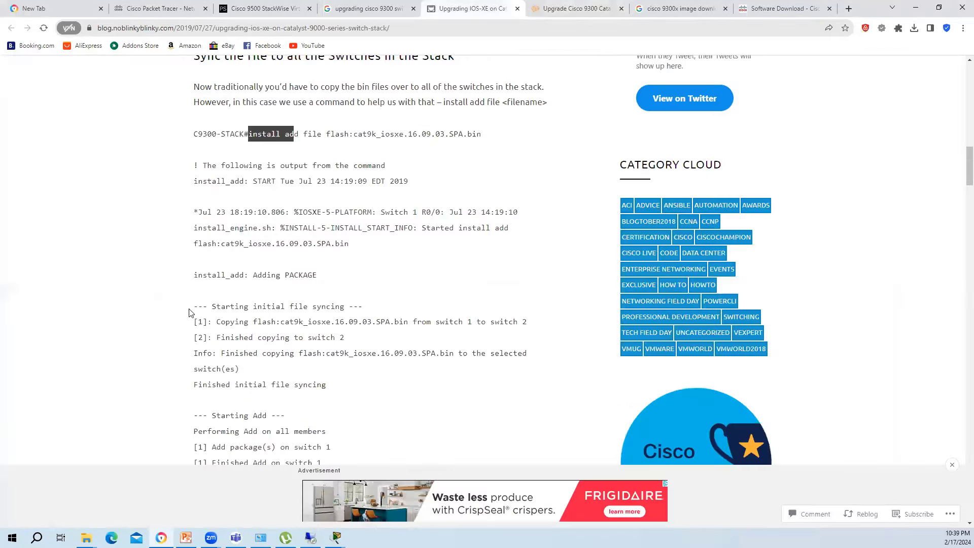
{"action": "mouse_move", "coordinate": [335, 537]}
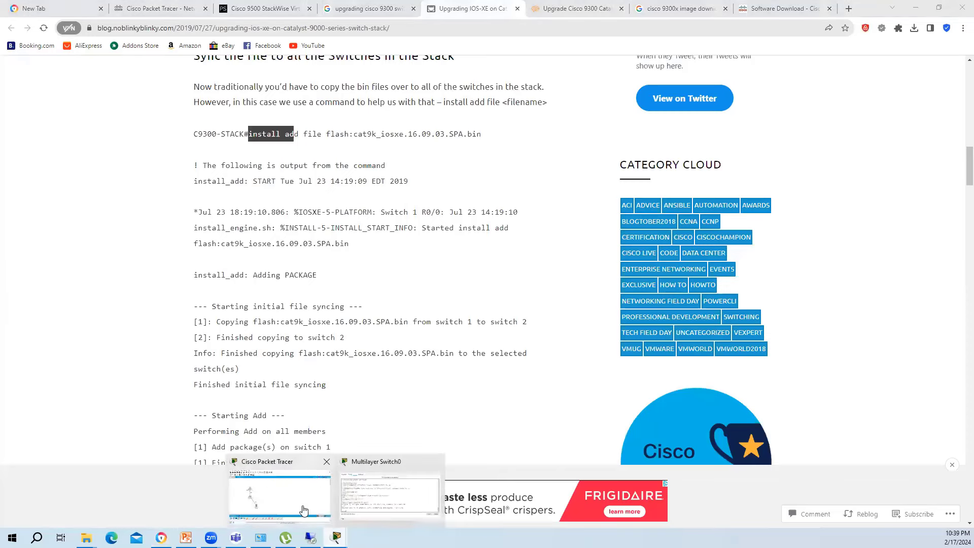
{"action": "left_click", "coordinate": [303, 510]}
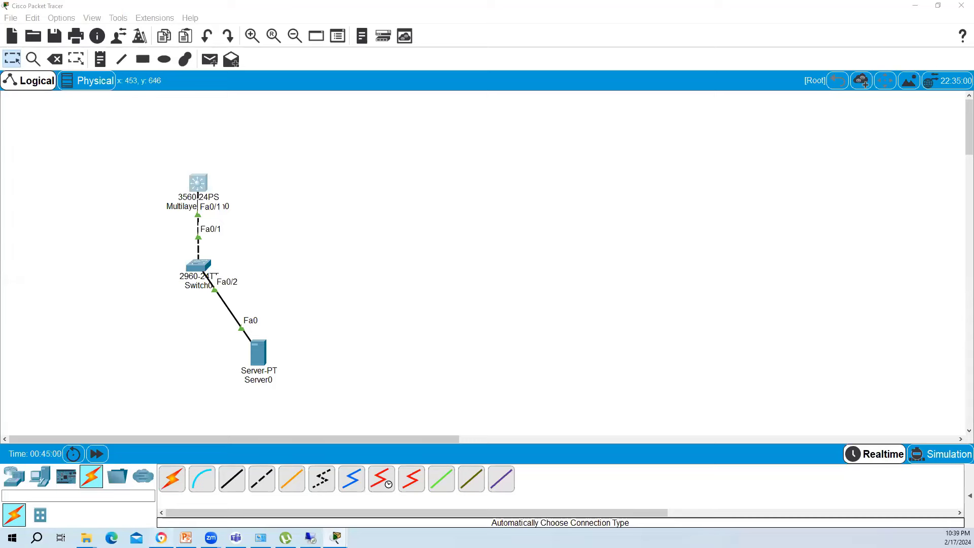
{"action": "left_click", "coordinate": [161, 538]}
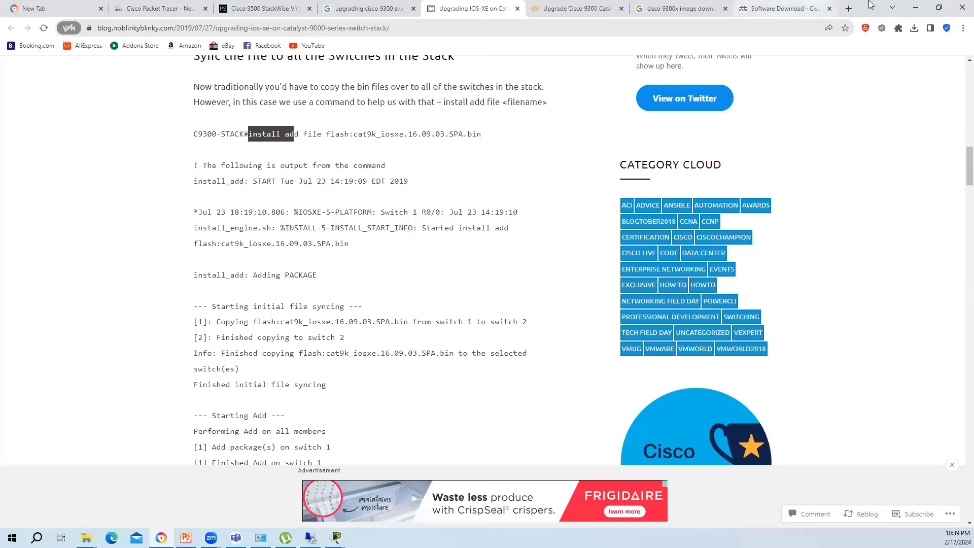
Step: Google '3cdaemon', highlight its FTP, TFTP and Syslog servers description, then minimize Chrome
{"action": "left_click", "coordinate": [848, 8]}
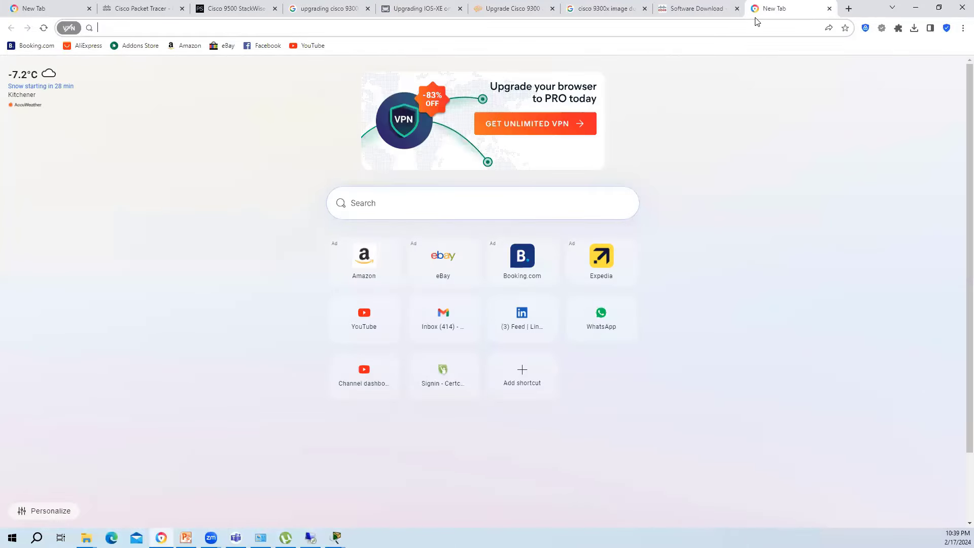
{"action": "type", "text": "goo"}
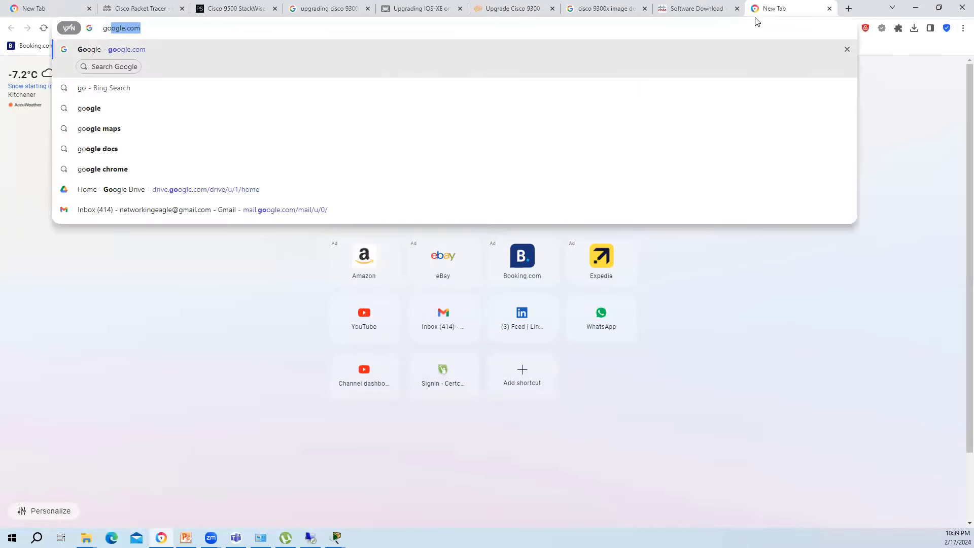
{"action": "key", "text": "Return"}
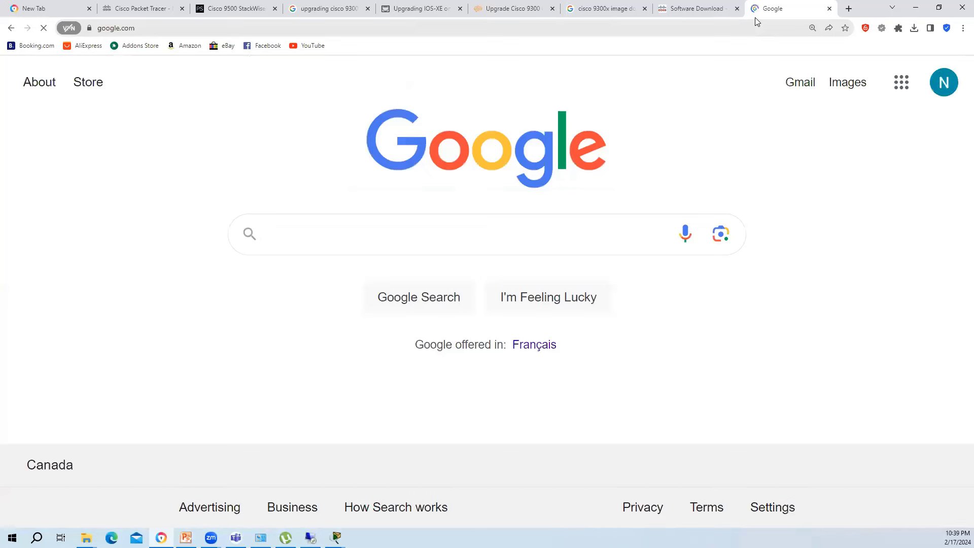
{"action": "type", "text": "3cd"}
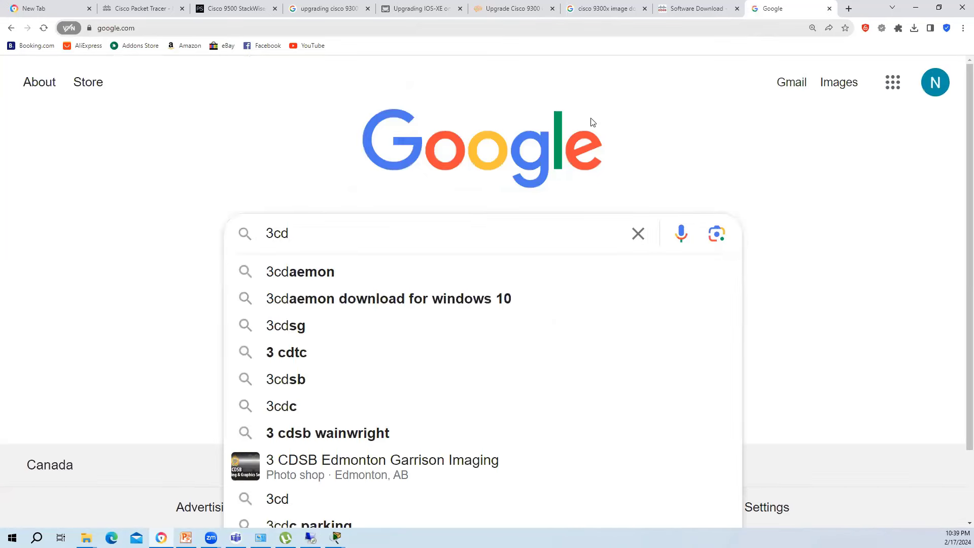
{"action": "left_click", "coordinate": [355, 257]}
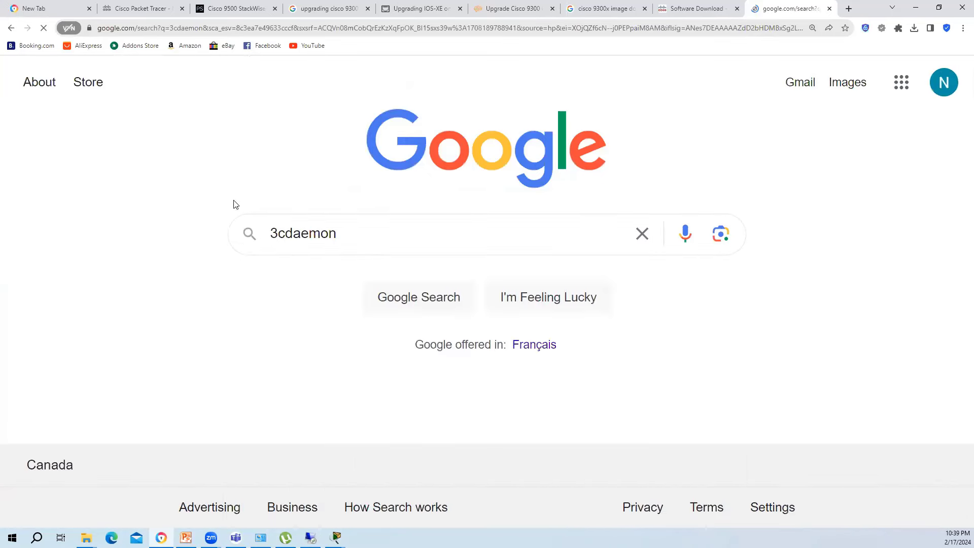
{"action": "scroll", "coordinate": [244, 237], "scroll_direction": "down", "scroll_amount": 2}
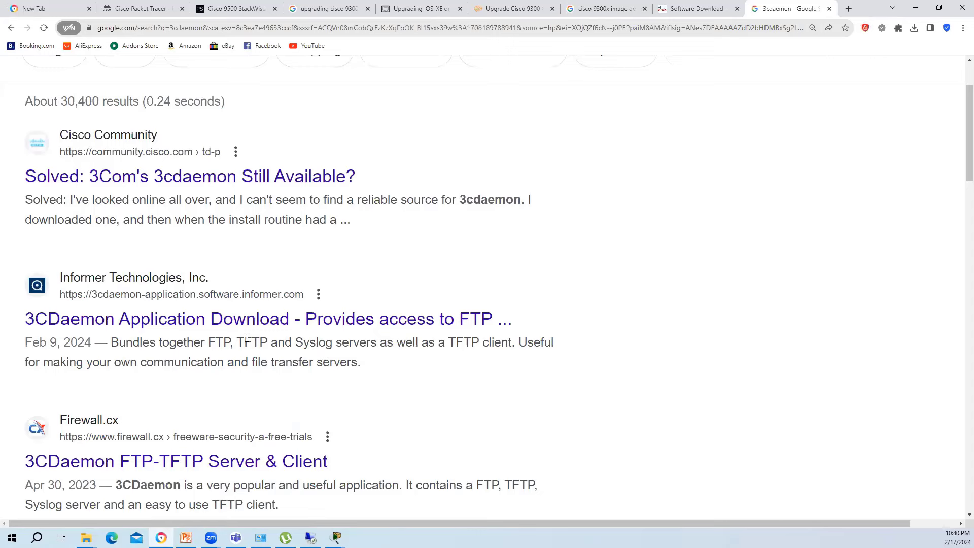
{"action": "left_click_drag", "start_coordinate": [213, 338], "coordinate": [379, 343]}
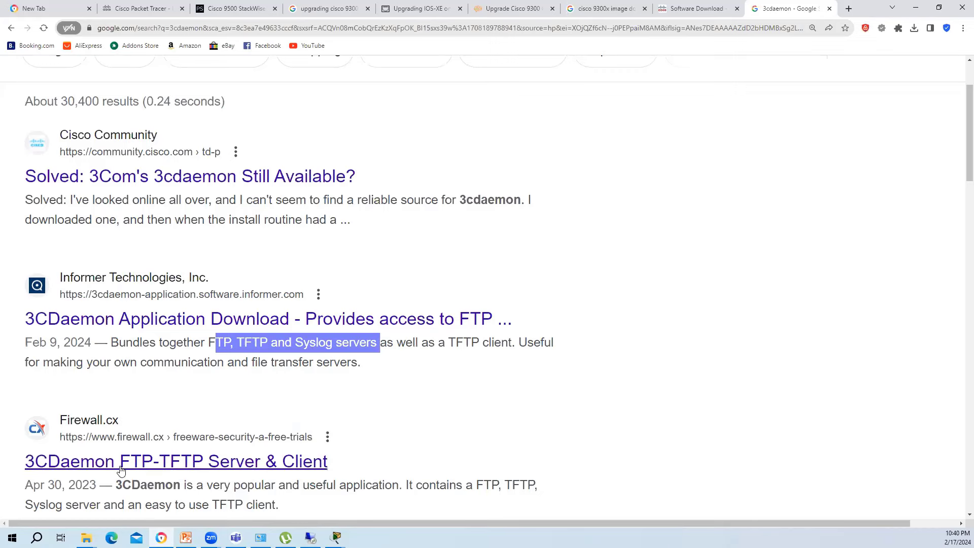
{"action": "left_click", "coordinate": [922, 12]}
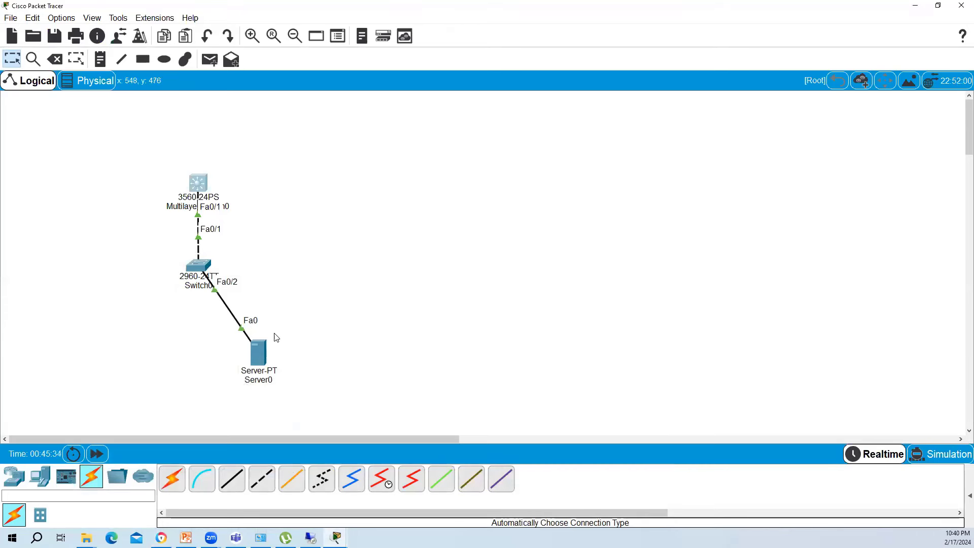
Step: In the multilayer switch CLI, enter enable mode and save the configuration with write
{"action": "left_click", "coordinate": [204, 189]}
{"action": "key", "text": "Return"}
{"action": "key", "text": "Return"}
{"action": "key", "text": "Return"}
{"action": "key", "text": "Return"}
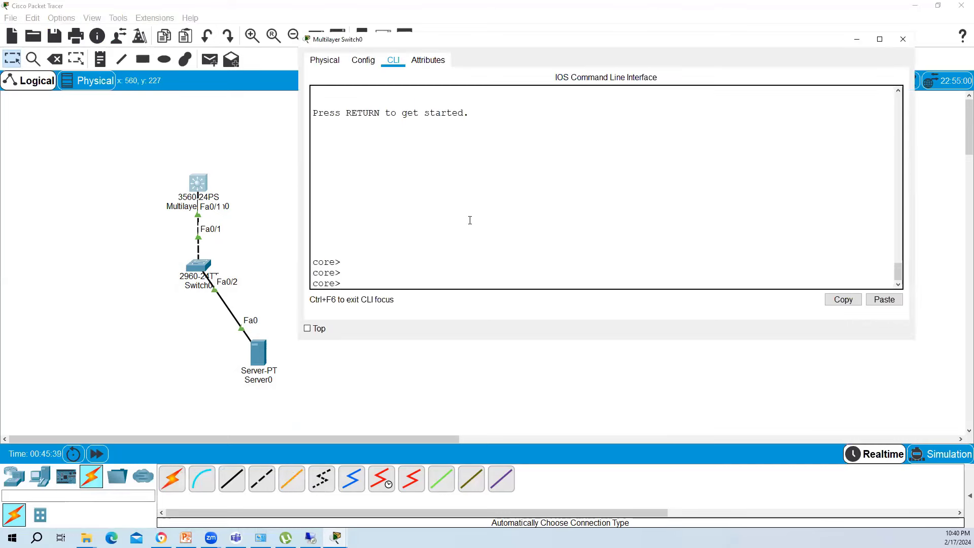
{"action": "type", "text": "en"}
{"action": "key", "text": "Tab"}
{"action": "key", "text": "Return"}
{"action": "type", "text": "core#c"}
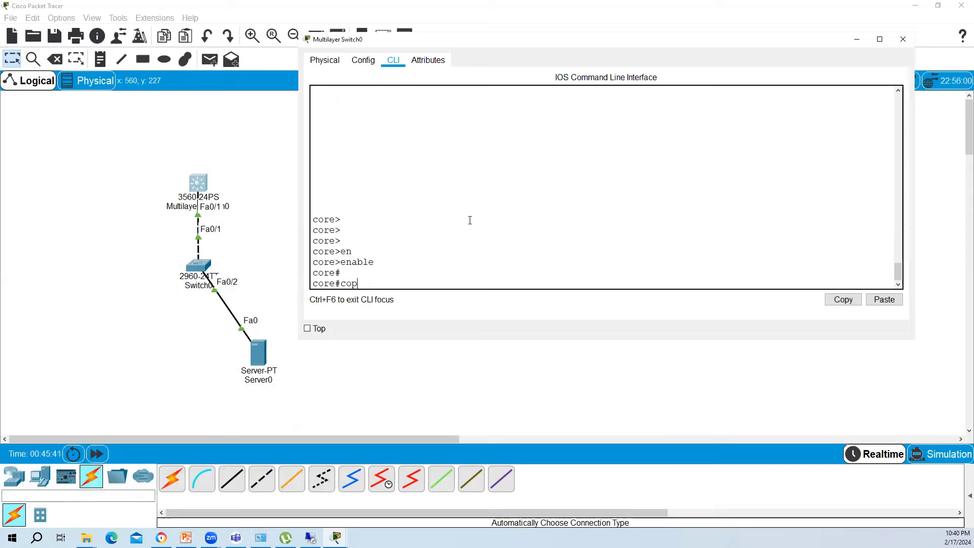
{"action": "type", "text": "op"}
{"action": "key", "text": "Tab"}
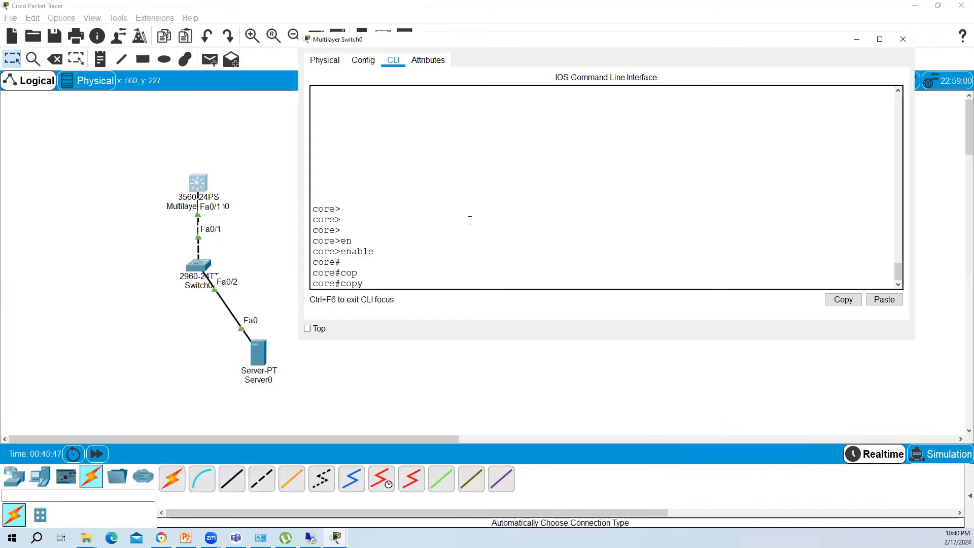
{"action": "type", "text": "run"}
{"action": "key", "text": "Tab"}
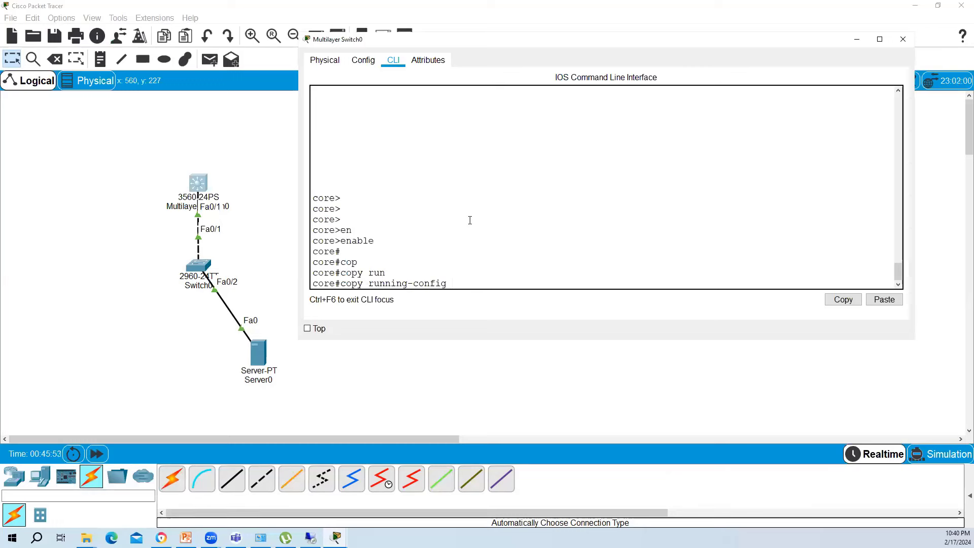
{"action": "key", "text": "BackSpace"}
{"action": "key", "text": "BackSpace"}
{"action": "key", "text": "BackSpace"}
{"action": "key", "text": "BackSpace"}
{"action": "key", "text": "BackSpace"}
{"action": "key", "text": "BackSpace"}
{"action": "key", "text": "BackSpace"}
{"action": "key", "text": "BackSpace"}
{"action": "key", "text": "BackSpace"}
{"action": "key", "text": "BackSpace"}
{"action": "key", "text": "BackSpace"}
{"action": "key", "text": "BackSpace"}
{"action": "key", "text": "BackSpace"}
{"action": "key", "text": "BackSpace"}
{"action": "key", "text": "BackSpace"}
{"action": "key", "text": "BackSpace"}
{"action": "key", "text": "BackSpace"}
{"action": "key", "text": "BackSpace"}
{"action": "key", "text": "BackSpace"}
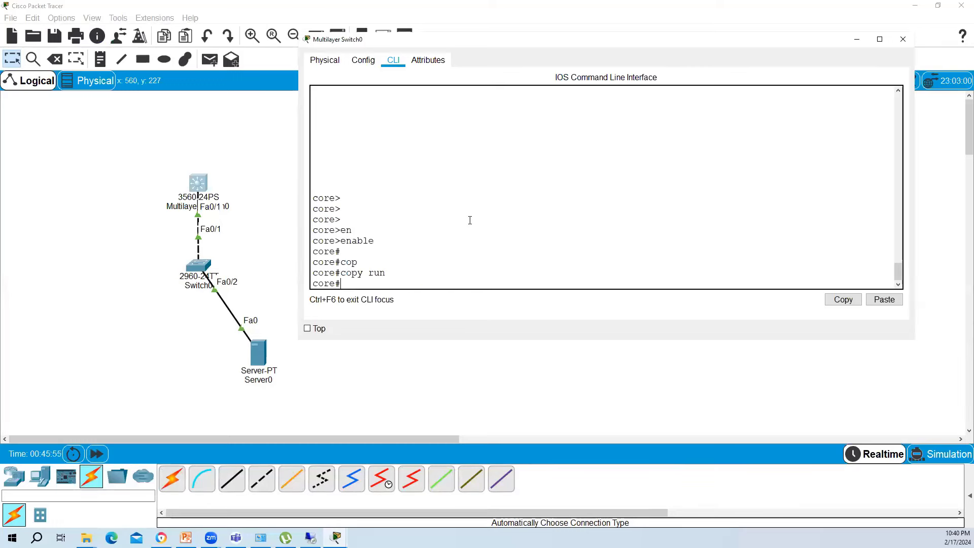
{"action": "key", "text": "BackSpace"}
{"action": "type", "text": "wr"}
{"action": "key", "text": "Tab"}
{"action": "key", "text": "Return"}
{"action": "key", "text": "Return"}
Step: Enter the command copy startup-config tftp: on the switch
{"action": "type", "text": "core#co"}
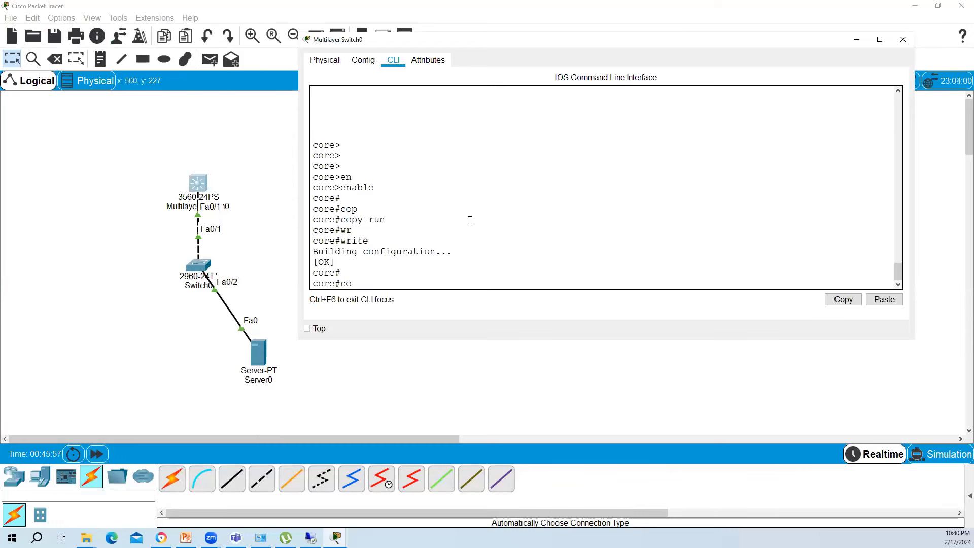
{"action": "type", "text": "p"}
{"action": "key", "text": "Tab"}
{"action": "type", "text": "st"}
{"action": "key", "text": "Tab"}
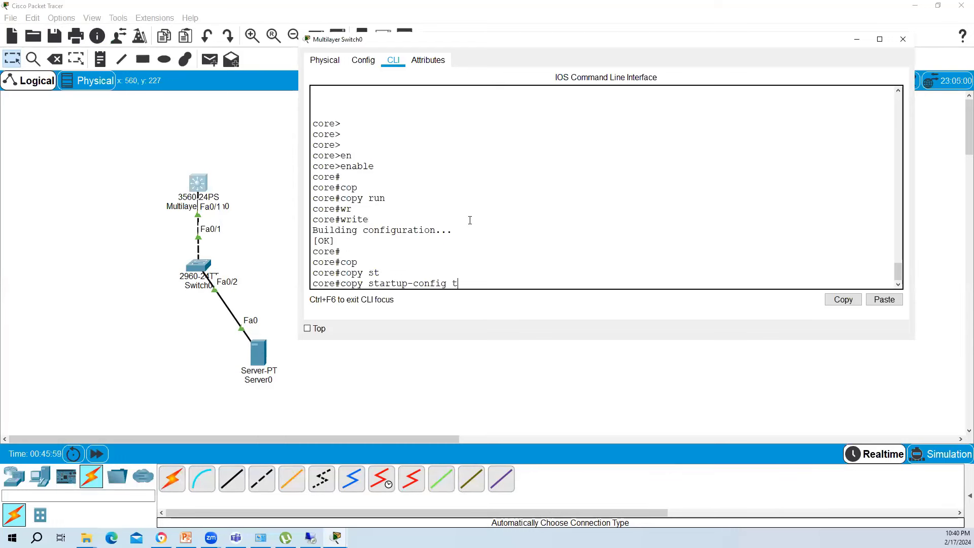
{"action": "type", "text": "tf"}
{"action": "key", "text": "Tab"}
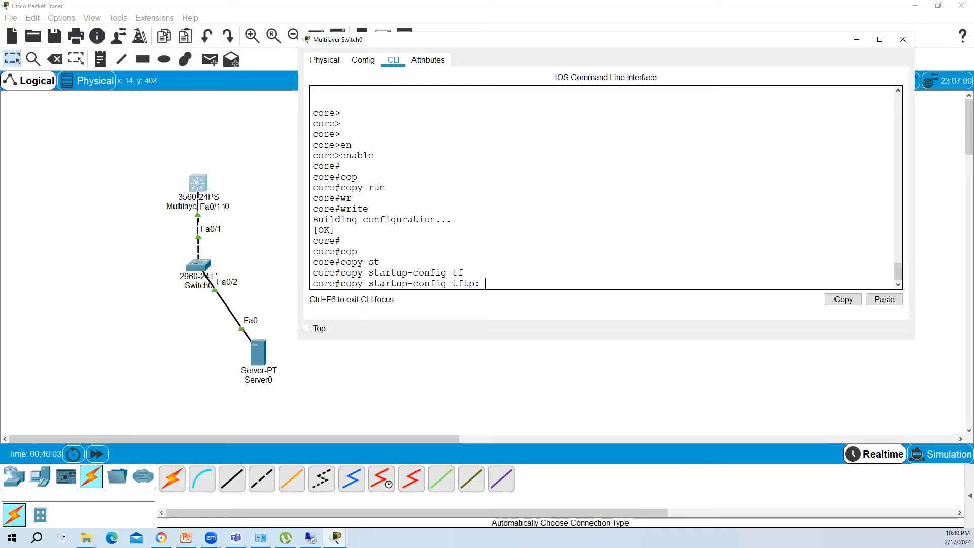
Step: Annotate startup-config as the source and Server0 as the TFTP server, then erase the ink
{"action": "left_click", "coordinate": [256, 175]}
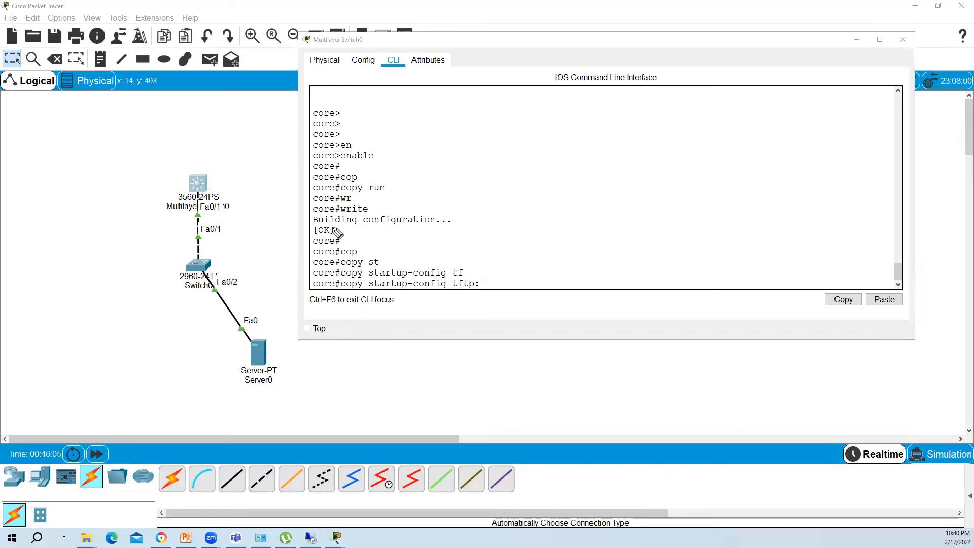
{"action": "mouse_move", "coordinate": [450, 286]}
{"action": "left_mouse_down"}
{"action": "mouse_move", "coordinate": [375, 282]}
{"action": "mouse_move", "coordinate": [435, 307]}
{"action": "mouse_move", "coordinate": [444, 285]}
{"action": "left_mouse_up"}
{"action": "mouse_move", "coordinate": [390, 315]}
{"action": "left_mouse_down"}
{"action": "mouse_move", "coordinate": [382, 328]}
{"action": "mouse_move", "coordinate": [415, 323]}
{"action": "mouse_move", "coordinate": [375, 348]}
{"action": "left_mouse_up"}
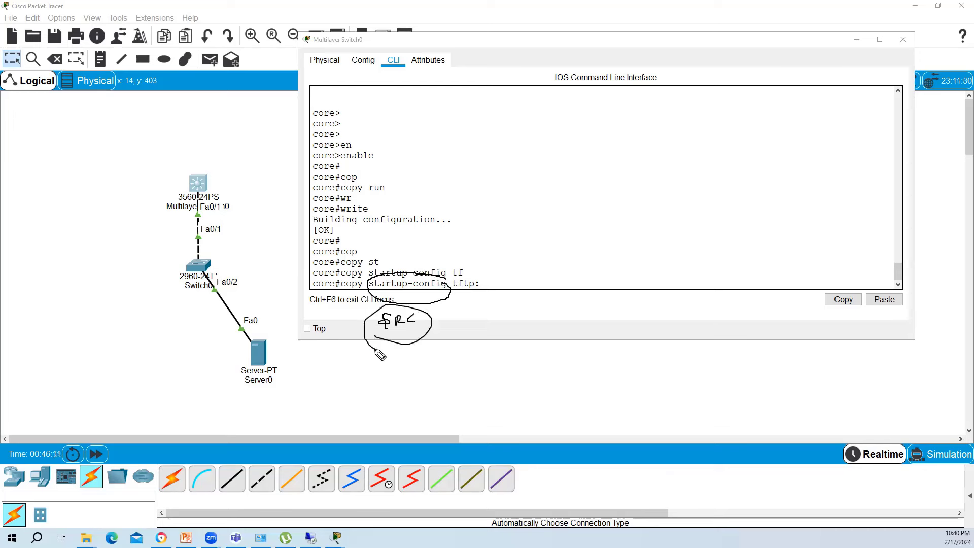
{"action": "mouse_move", "coordinate": [455, 293]}
{"action": "left_mouse_down"}
{"action": "mouse_move", "coordinate": [462, 299]}
{"action": "mouse_move", "coordinate": [453, 284]}
{"action": "mouse_move", "coordinate": [467, 337]}
{"action": "mouse_move", "coordinate": [507, 333]}
{"action": "mouse_move", "coordinate": [510, 322]}
{"action": "left_mouse_up"}
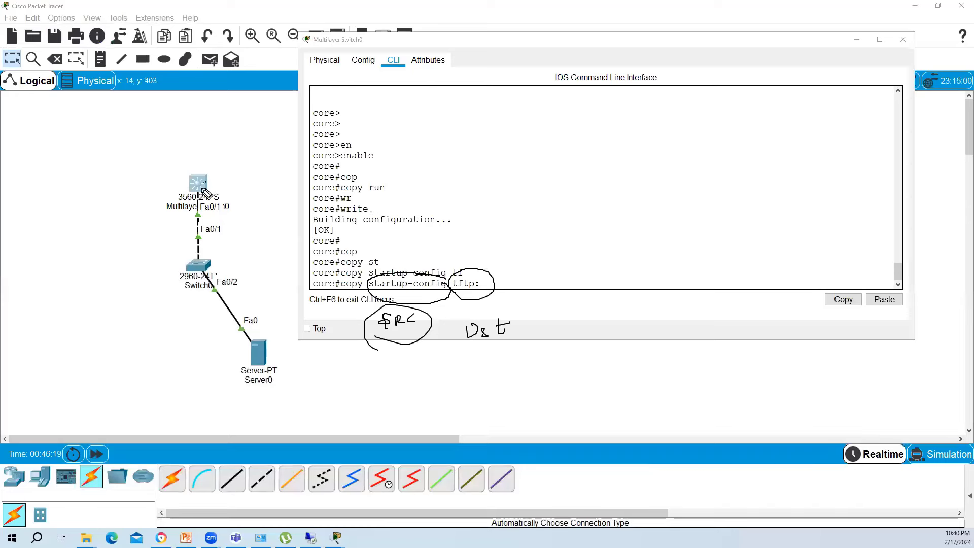
{"action": "mouse_move", "coordinate": [205, 186]}
{"action": "left_mouse_down"}
{"action": "mouse_move", "coordinate": [257, 241]}
{"action": "mouse_move", "coordinate": [266, 323]}
{"action": "mouse_move", "coordinate": [278, 333]}
{"action": "mouse_move", "coordinate": [262, 377]}
{"action": "mouse_move", "coordinate": [275, 349]}
{"action": "mouse_move", "coordinate": [305, 357]}
{"action": "left_mouse_up"}
{"action": "mouse_move", "coordinate": [292, 359]}
{"action": "left_mouse_down"}
{"action": "mouse_move", "coordinate": [291, 375]}
{"action": "mouse_move", "coordinate": [309, 366]}
{"action": "left_mouse_up"}
{"action": "mouse_move", "coordinate": [309, 362]}
{"action": "left_mouse_down"}
{"action": "mouse_move", "coordinate": [319, 360]}
{"action": "mouse_move", "coordinate": [313, 373]}
{"action": "mouse_move", "coordinate": [323, 360]}
{"action": "left_mouse_up"}
{"action": "left_click_drag", "start_coordinate": [322, 360], "coordinate": [329, 369]}
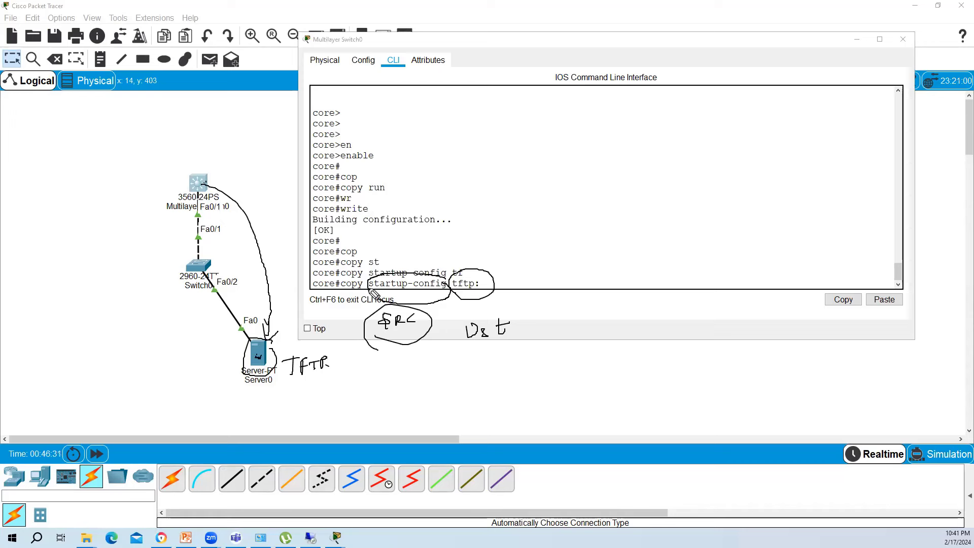
{"action": "left_click_drag", "start_coordinate": [370, 290], "coordinate": [438, 290]}
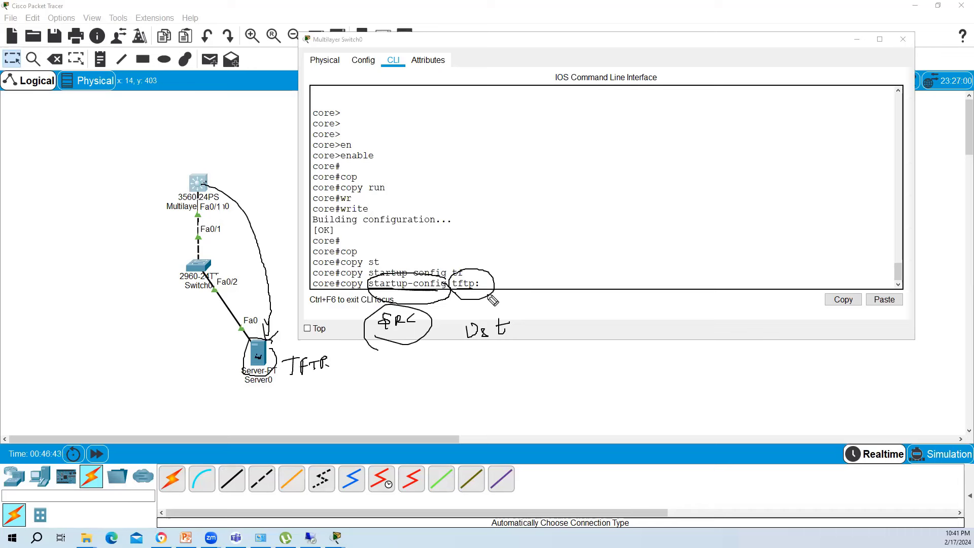
{"action": "key", "text": "Escape"}
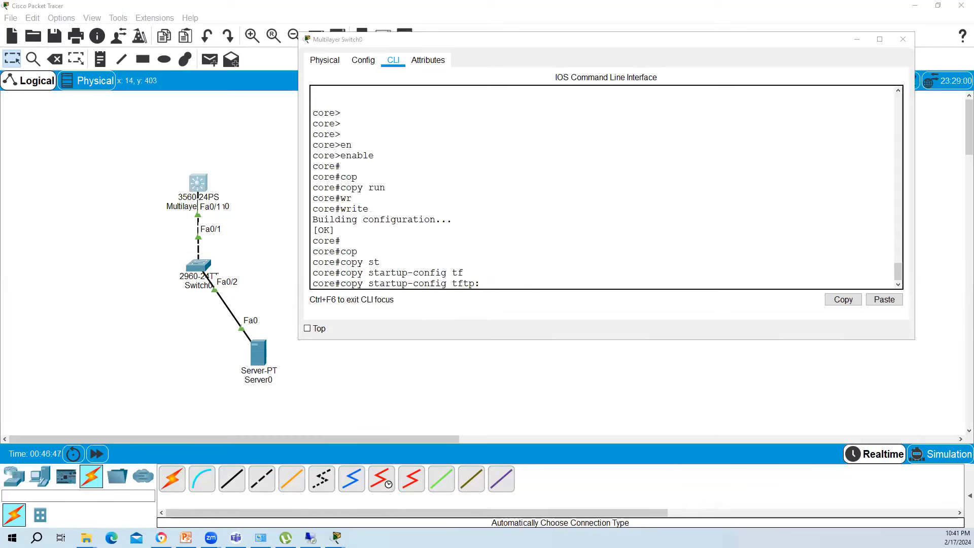
Step: Run the copy to 192.168.1.100 as core-config and highlight the transfer and bytes-copied confirmation
{"action": "left_click", "coordinate": [511, 285]}
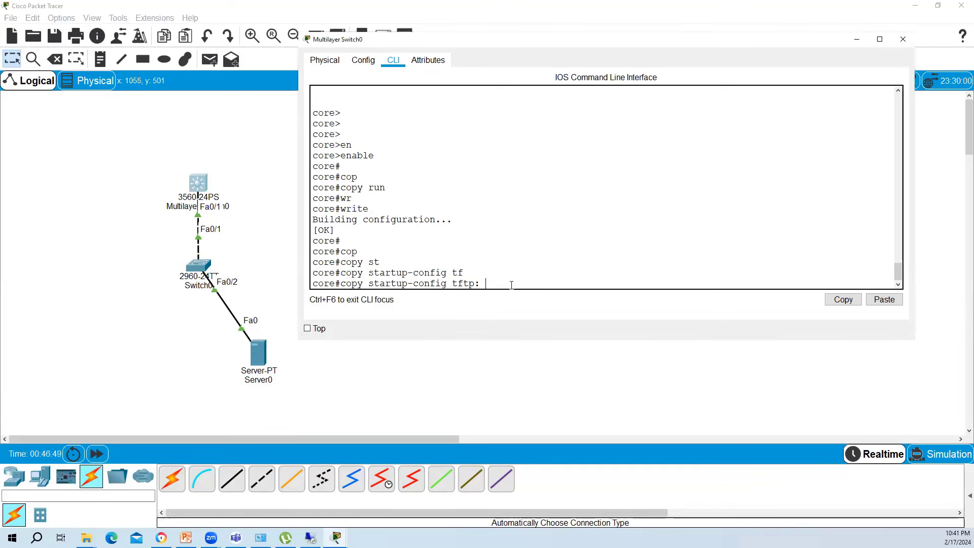
{"action": "key", "text": "Return"}
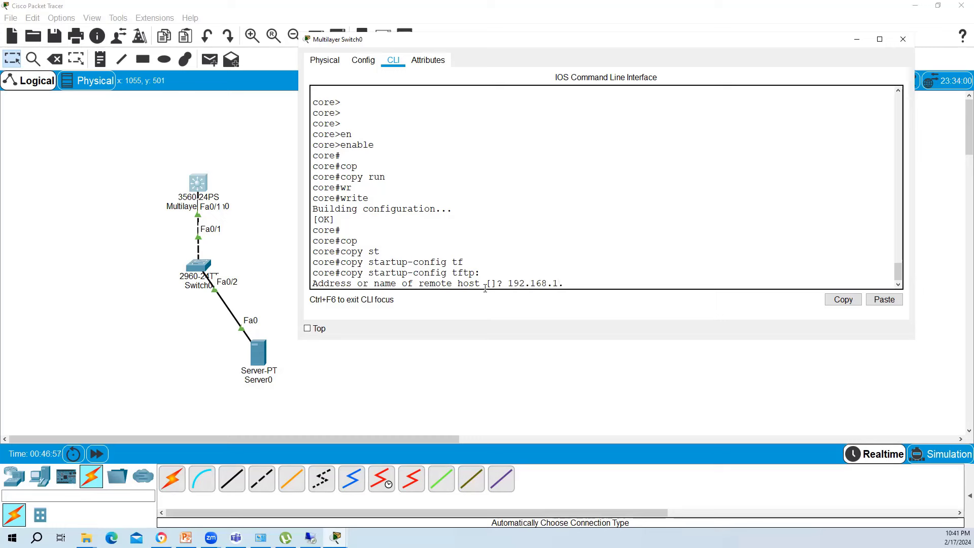
{"action": "key", "text": "Return"}
{"action": "key", "text": "Return"}
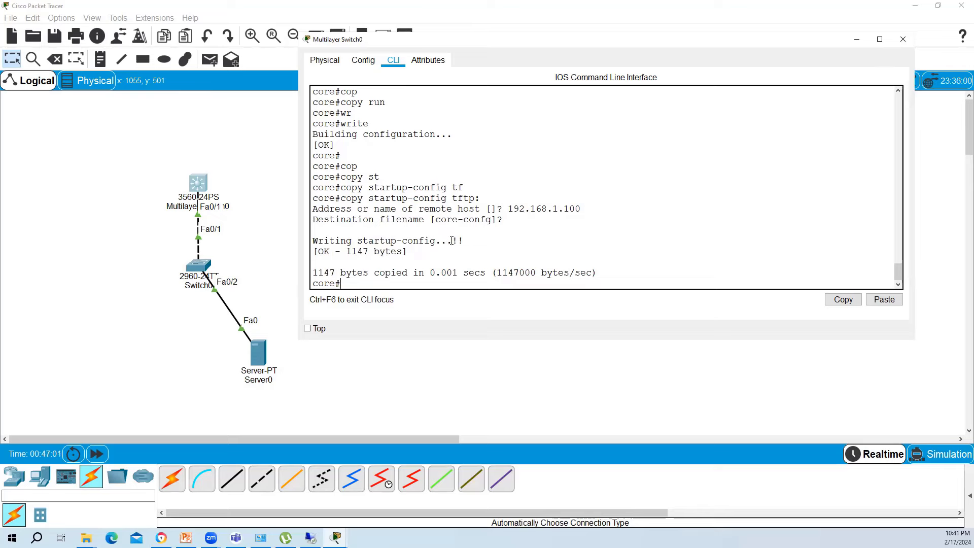
{"action": "left_click_drag", "start_coordinate": [451, 240], "coordinate": [463, 240]}
{"action": "left_click_drag", "start_coordinate": [358, 273], "coordinate": [482, 273]}
Step: Back in the IOS-XE blog, highlight tftp, flash and the cat9k_iosxe.16.09.03.SPA.bin filename
{"action": "left_click", "coordinate": [185, 538]}
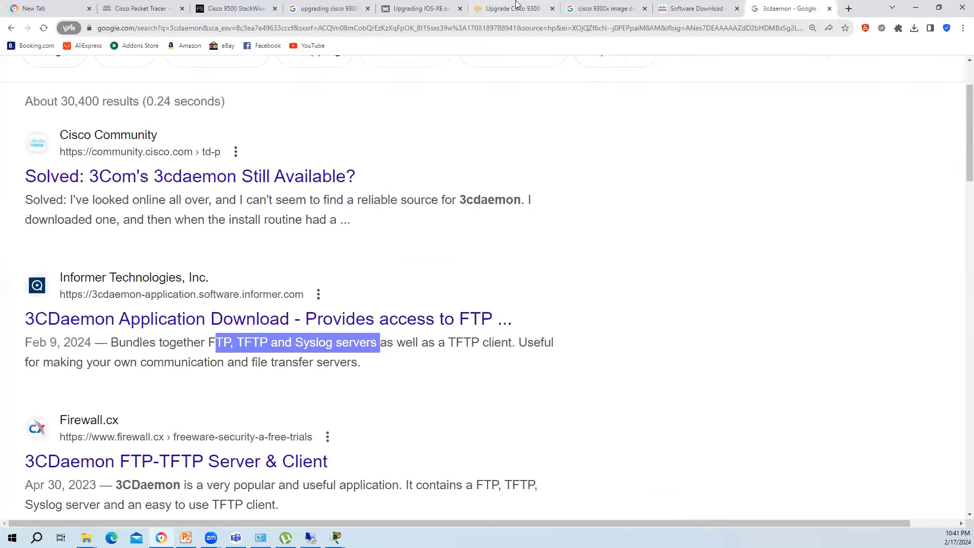
{"action": "left_click", "coordinate": [513, 8]}
{"action": "left_click", "coordinate": [603, 8]}
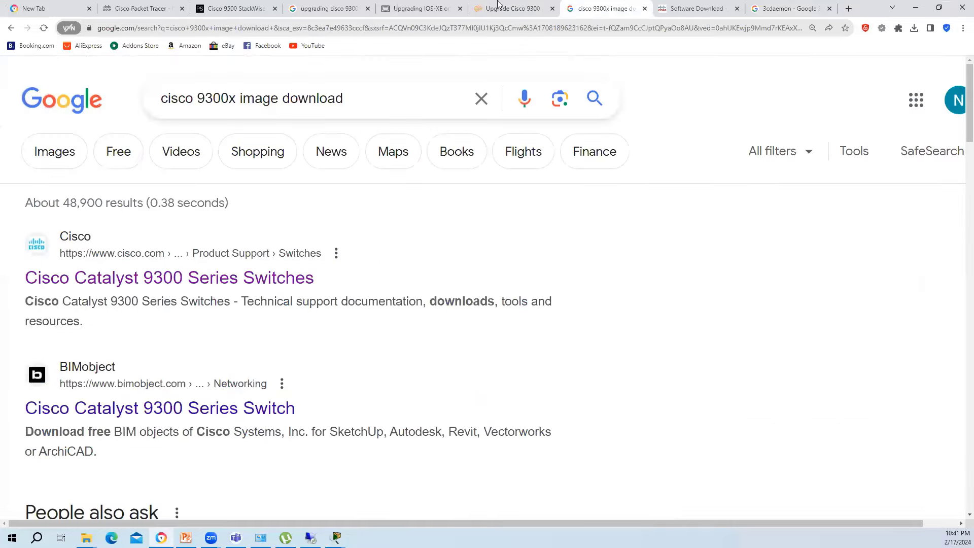
{"action": "left_click", "coordinate": [431, 8]}
{"action": "scroll", "coordinate": [363, 274], "scroll_direction": "up", "scroll_amount": 15}
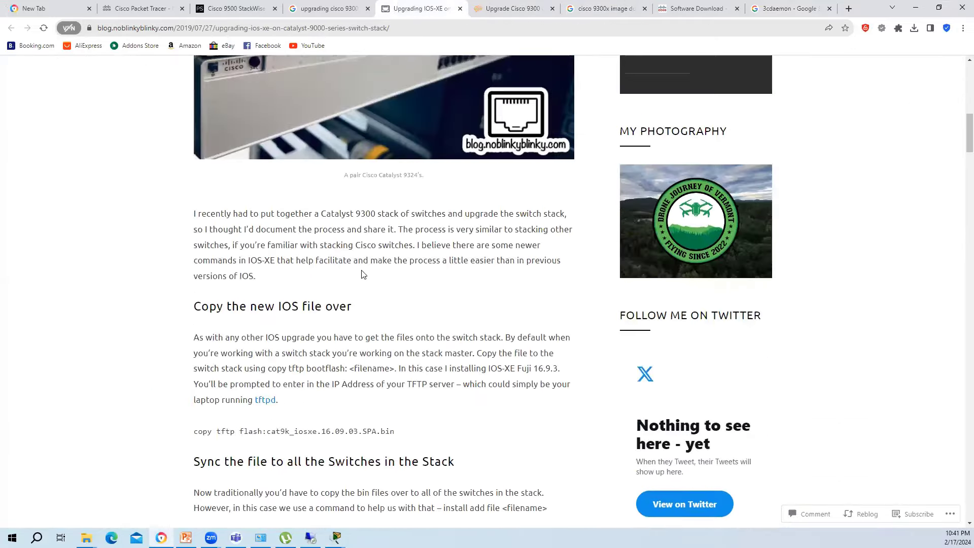
{"action": "scroll", "coordinate": [360, 275], "scroll_direction": "up", "scroll_amount": 6}
{"action": "scroll", "coordinate": [360, 275], "scroll_direction": "down", "scroll_amount": 17}
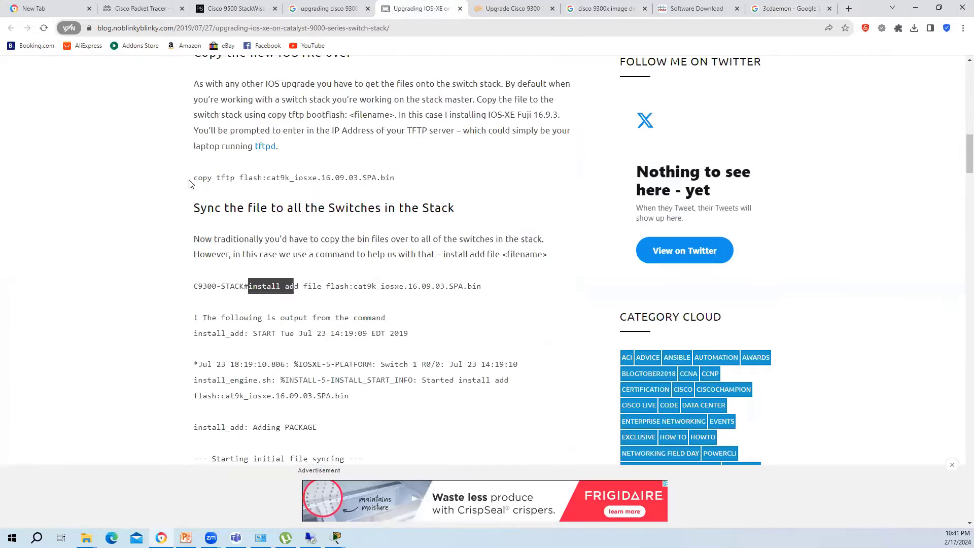
{"action": "left_click_drag", "start_coordinate": [191, 179], "coordinate": [232, 178]}
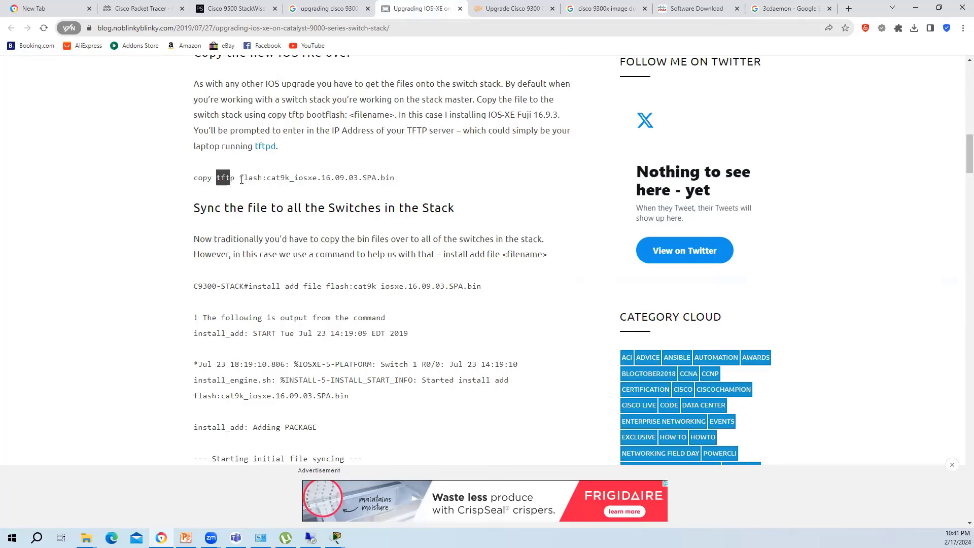
{"action": "left_click_drag", "start_coordinate": [240, 178], "coordinate": [254, 178]}
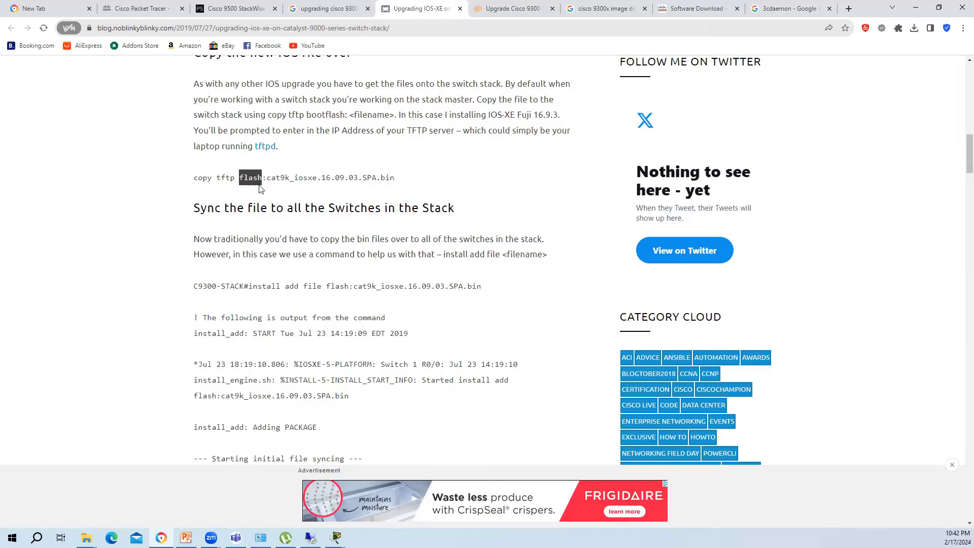
{"action": "left_click_drag", "start_coordinate": [268, 179], "coordinate": [398, 185]}
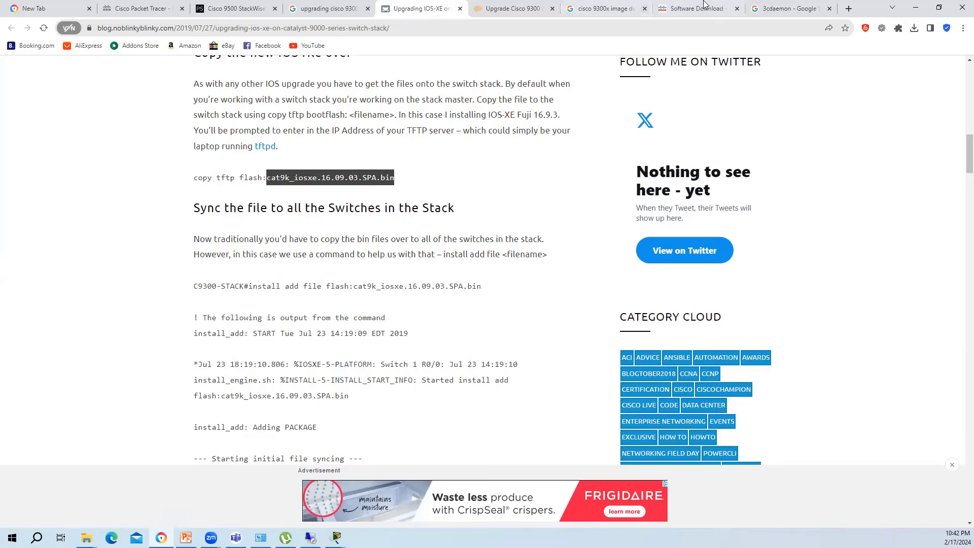
Step: Highlight cat9k_iosxe.17.06.05.SPA.bin on the download page, then the blog's install add command
{"action": "key", "text": "ctrl+Tab"}
{"action": "key", "text": "ctrl+Tab"}
{"action": "key", "text": "ctrl+Tab"}
{"action": "left_click_drag", "start_coordinate": [425, 338], "coordinate": [317, 336]}
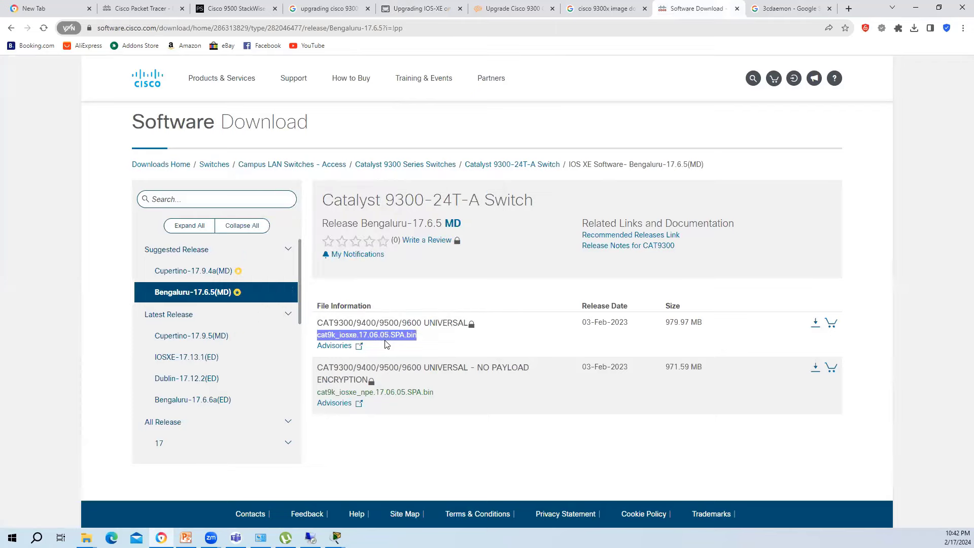
{"action": "left_click", "coordinate": [591, 14]}
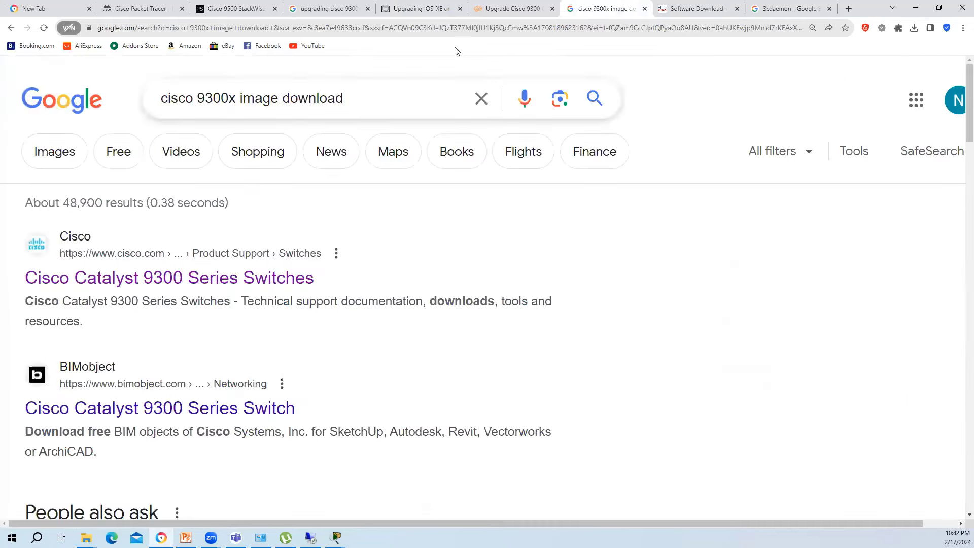
{"action": "left_click", "coordinate": [510, 9]}
{"action": "left_click", "coordinate": [437, 10]}
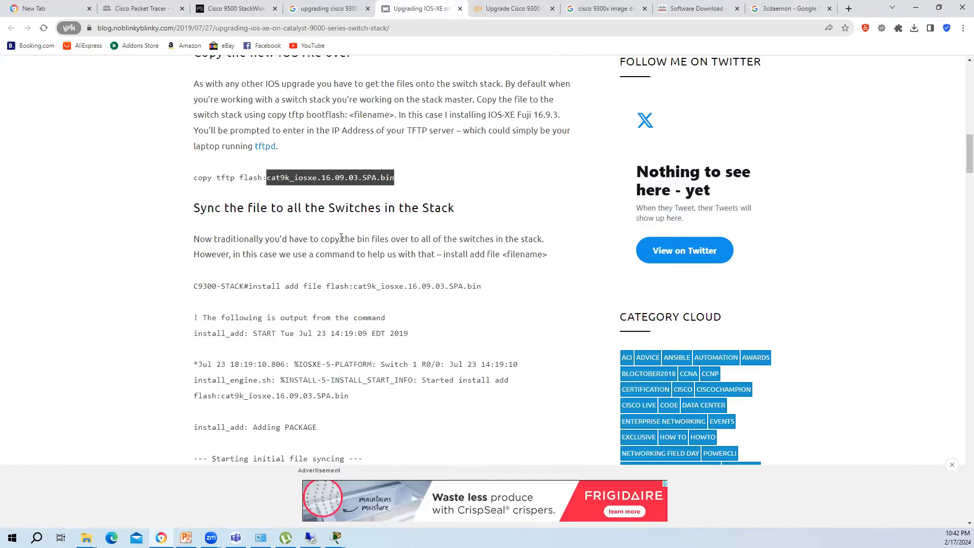
{"action": "scroll", "coordinate": [335, 251], "scroll_direction": "up", "scroll_amount": 2}
{"action": "scroll", "coordinate": [305, 269], "scroll_direction": "down", "scroll_amount": 2}
{"action": "left_click_drag", "start_coordinate": [248, 295], "coordinate": [497, 295]}
{"action": "left_click", "coordinate": [461, 301]}
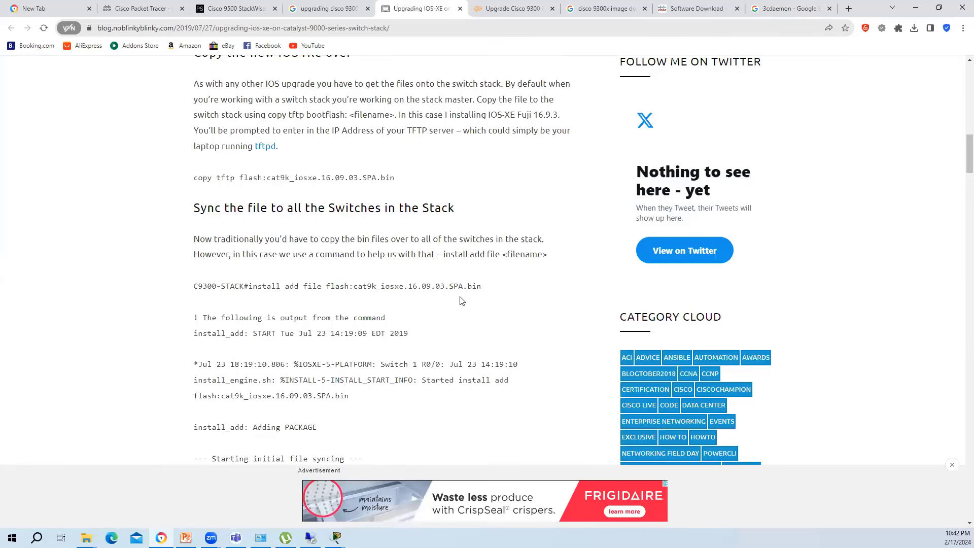
{"action": "scroll", "coordinate": [959, 165], "scroll_direction": "down", "scroll_amount": 3}
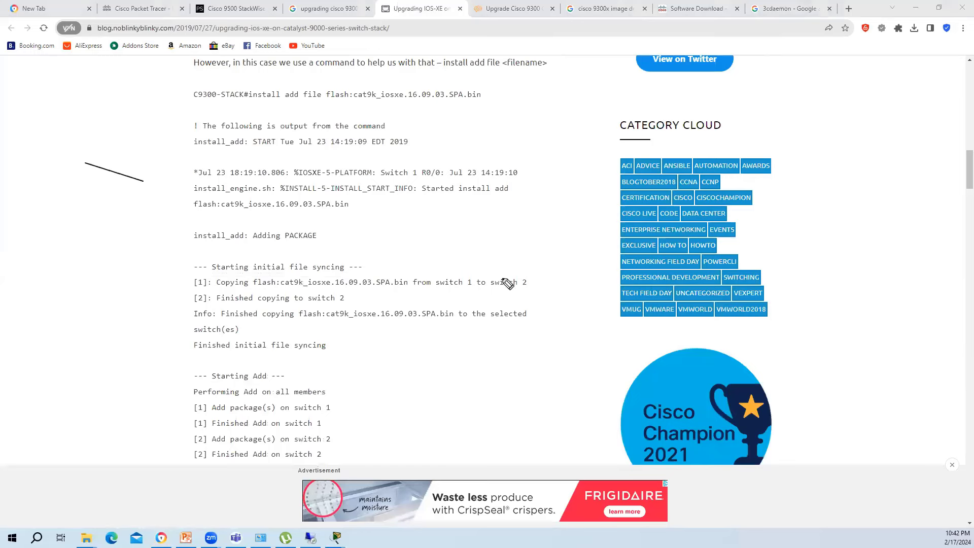
{"action": "mouse_move", "coordinate": [223, 291]}
{"action": "left_mouse_down"}
{"action": "mouse_move", "coordinate": [413, 291]}
{"action": "mouse_move", "coordinate": [304, 263]}
{"action": "mouse_move", "coordinate": [261, 290]}
{"action": "left_mouse_up"}
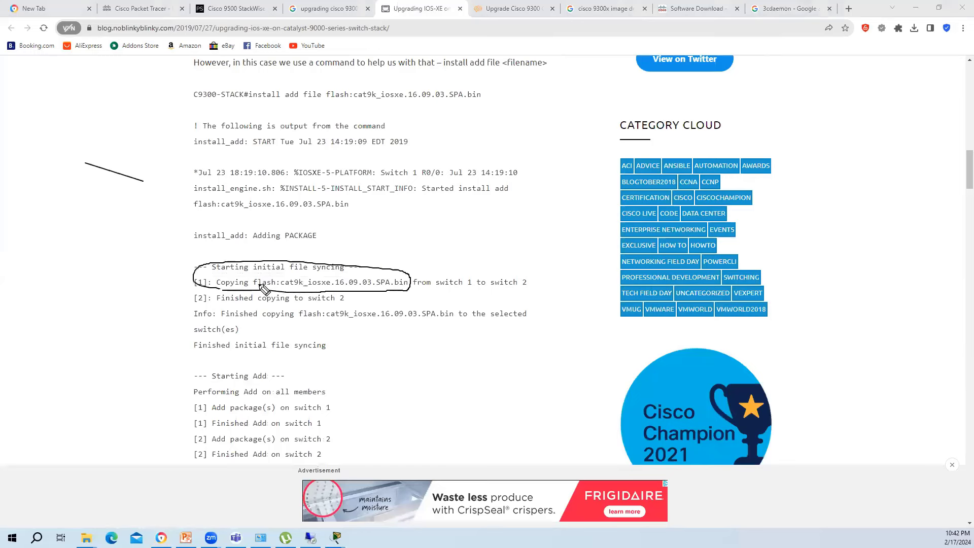
{"action": "mouse_move", "coordinate": [441, 280]}
{"action": "left_mouse_down"}
{"action": "mouse_move", "coordinate": [412, 287]}
{"action": "mouse_move", "coordinate": [466, 294]}
{"action": "mouse_move", "coordinate": [447, 276]}
{"action": "mouse_move", "coordinate": [514, 275]}
{"action": "mouse_move", "coordinate": [513, 264]}
{"action": "mouse_move", "coordinate": [498, 274]}
{"action": "left_mouse_up"}
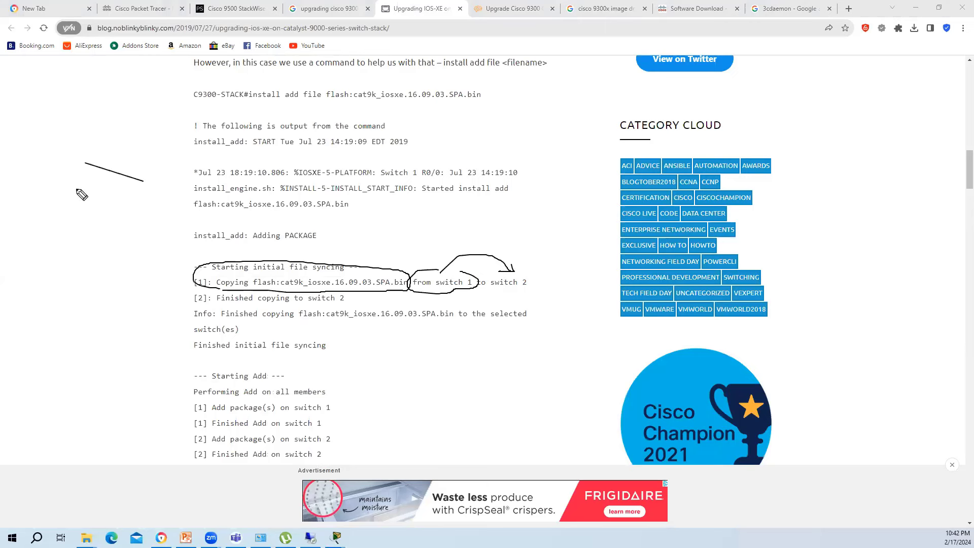
{"action": "mouse_move", "coordinate": [41, 191]}
{"action": "left_mouse_down"}
{"action": "mouse_move", "coordinate": [53, 203]}
{"action": "mouse_move", "coordinate": [99, 189]}
{"action": "left_mouse_up"}
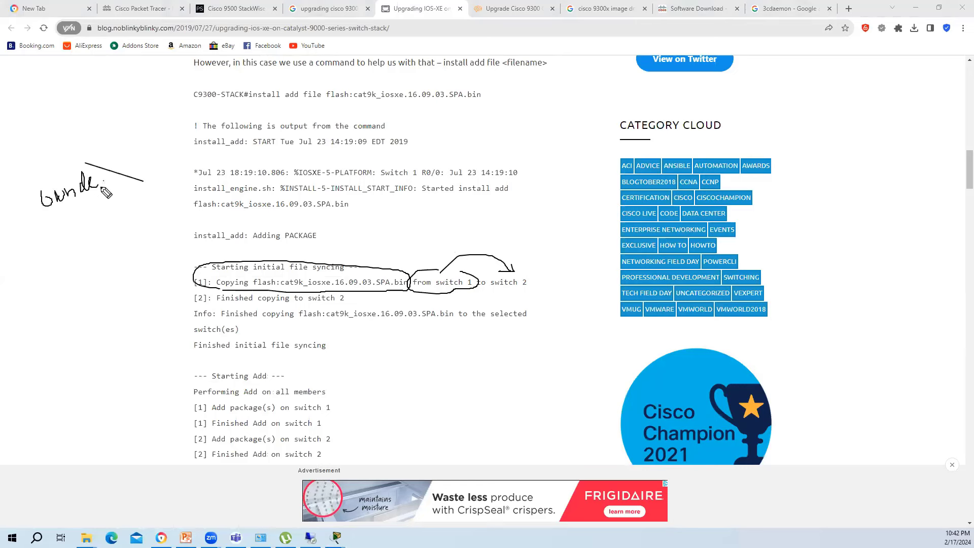
{"action": "left_click", "coordinate": [104, 180]}
{"action": "left_click_drag", "start_coordinate": [279, 104], "coordinate": [250, 110]}
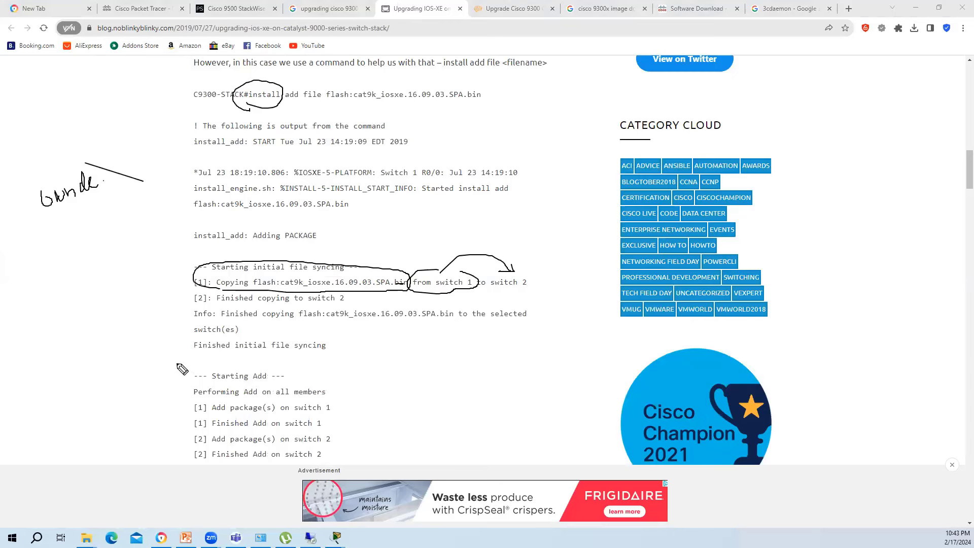
{"action": "left_click_drag", "start_coordinate": [180, 364], "coordinate": [181, 443]}
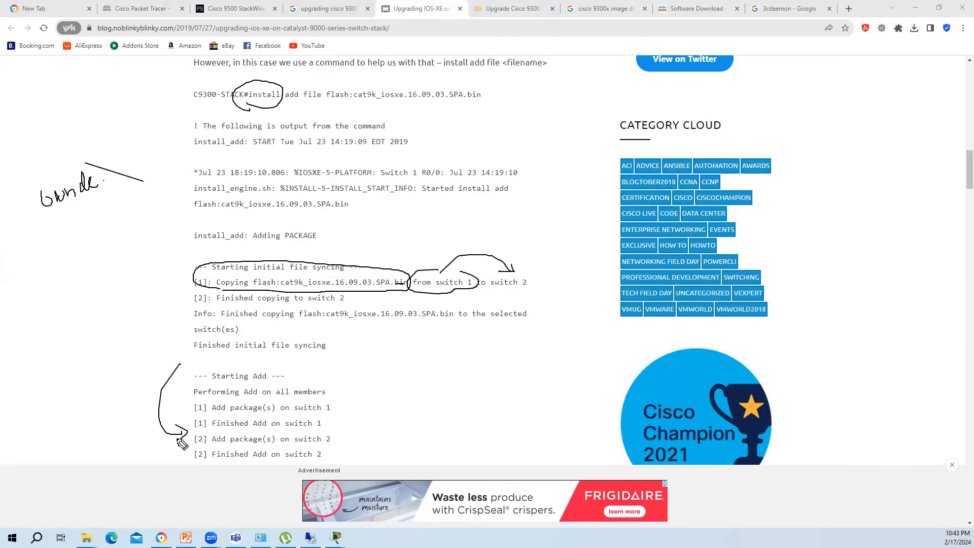
{"action": "key", "text": "e"}
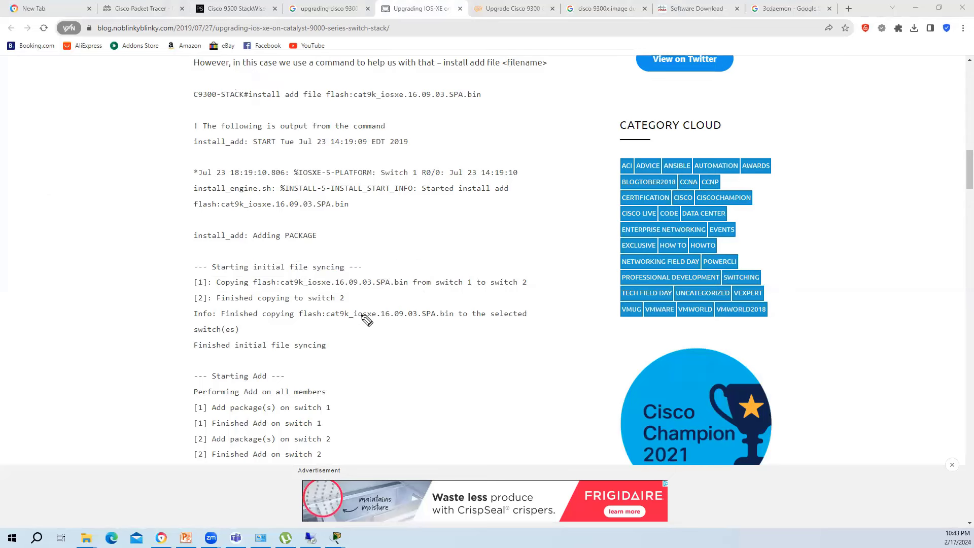
{"action": "left_click_drag", "start_coordinate": [193, 388], "coordinate": [191, 453]}
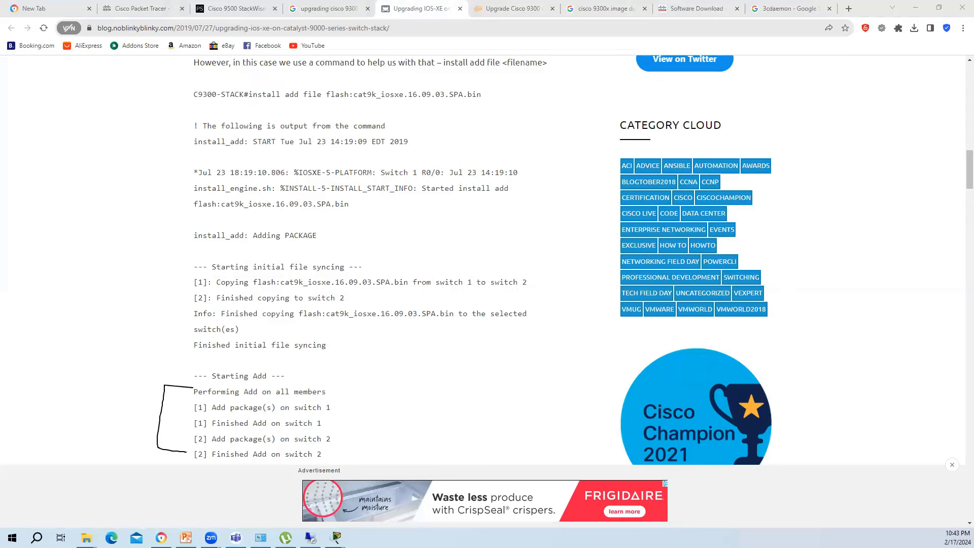
{"action": "key", "text": "e"}
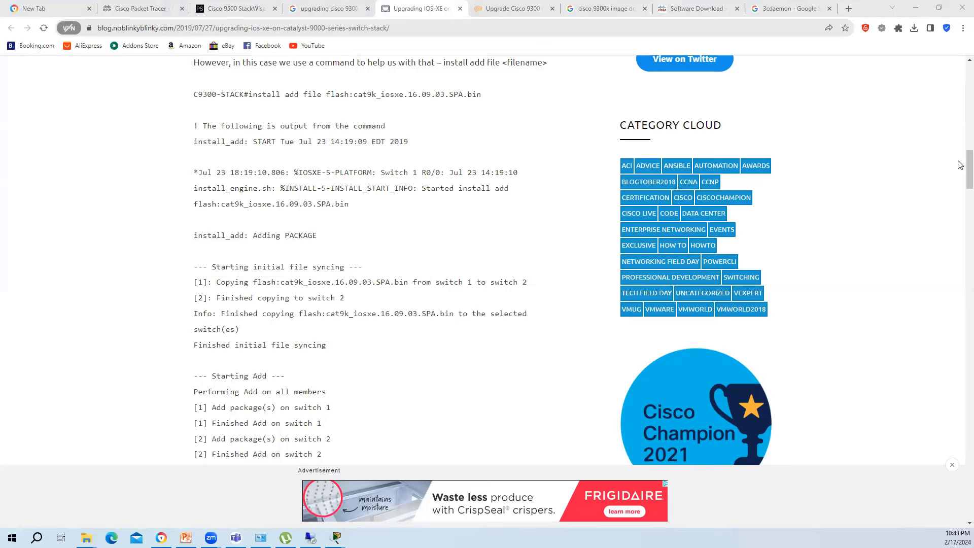
{"action": "scroll", "coordinate": [960, 164], "scroll_direction": "down", "scroll_amount": 5}
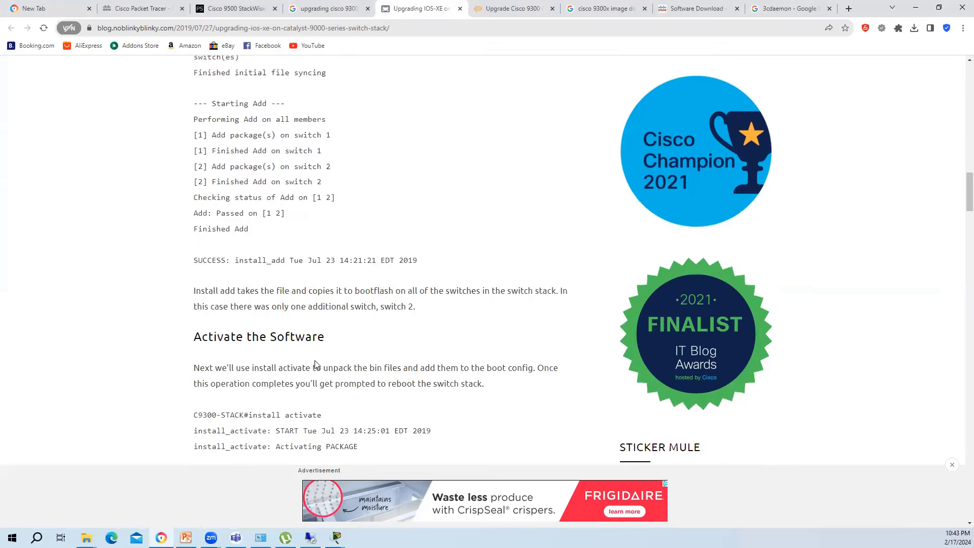
{"action": "scroll", "coordinate": [314, 364], "scroll_direction": "down", "scroll_amount": 2}
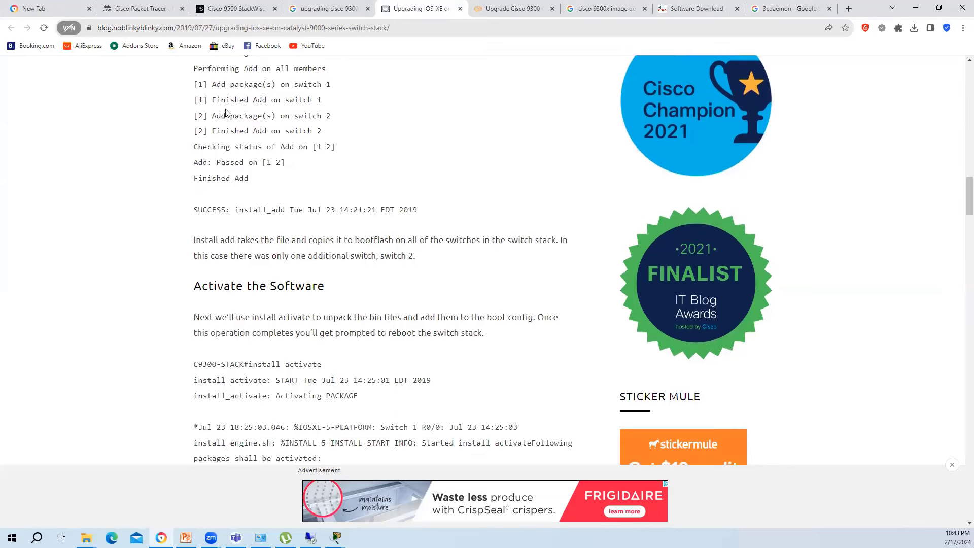
{"action": "left_click_drag", "start_coordinate": [251, 180], "coordinate": [199, 62]}
{"action": "left_click_drag", "start_coordinate": [249, 181], "coordinate": [199, 64]}
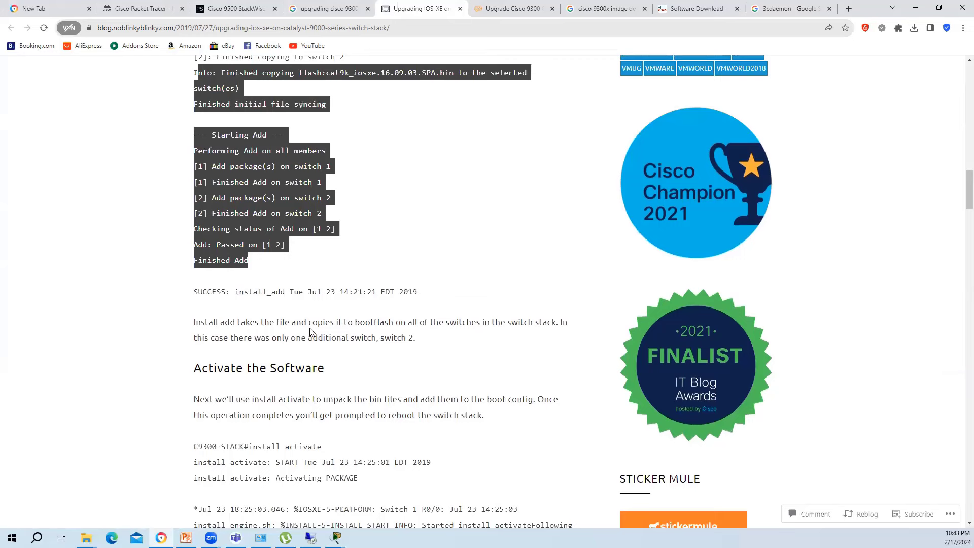
{"action": "scroll", "coordinate": [257, 405], "scroll_direction": "down", "scroll_amount": 1}
{"action": "left_click", "coordinate": [288, 397]}
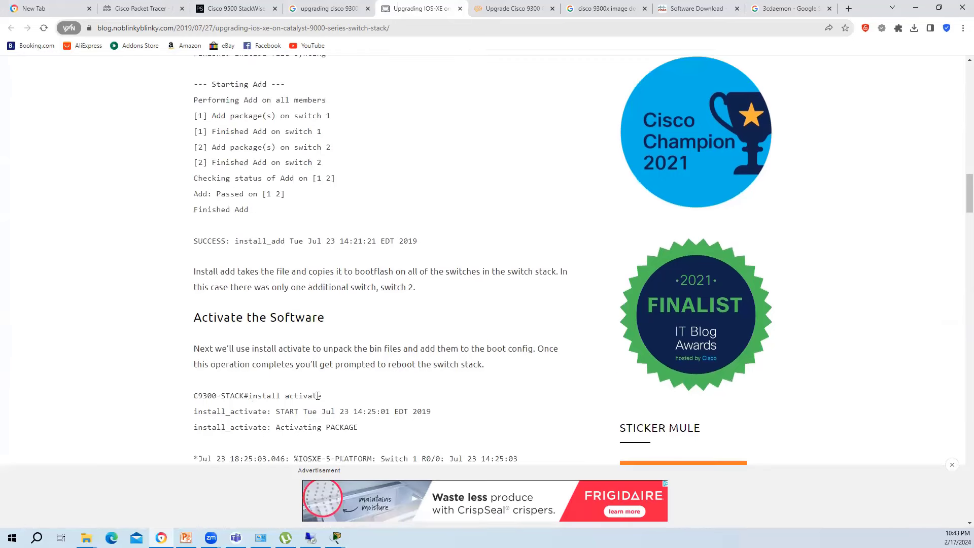
{"action": "left_click_drag", "start_coordinate": [248, 396], "coordinate": [316, 395]}
{"action": "scroll", "coordinate": [357, 389], "scroll_direction": "up", "scroll_amount": 2}
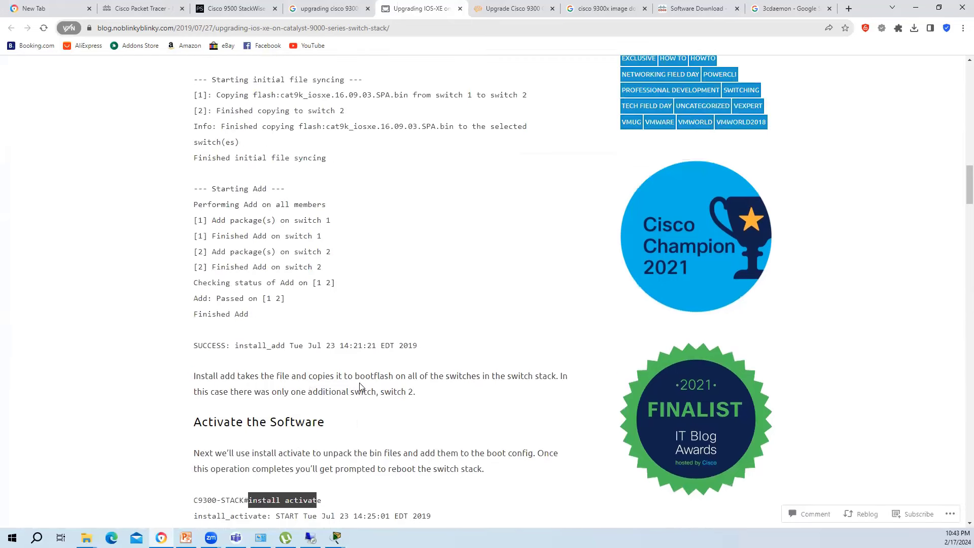
{"action": "scroll", "coordinate": [359, 387], "scroll_direction": "up", "scroll_amount": 5}
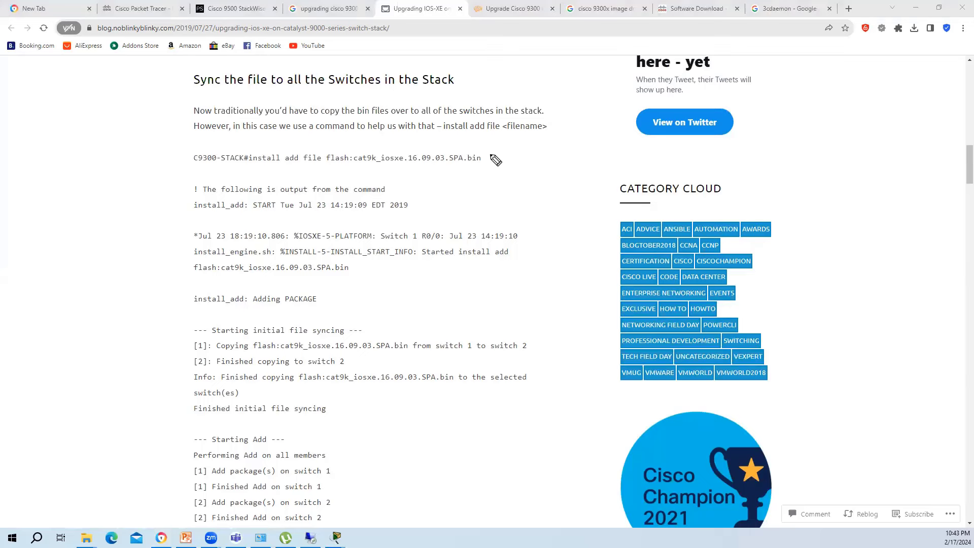
{"action": "left_click_drag", "start_coordinate": [490, 156], "coordinate": [509, 160]}
{"action": "left_click_drag", "start_coordinate": [502, 156], "coordinate": [583, 161]}
{"action": "left_click_drag", "start_coordinate": [577, 157], "coordinate": [588, 157]}
{"action": "mouse_move", "coordinate": [220, 177]}
{"action": "left_mouse_down"}
{"action": "mouse_move", "coordinate": [522, 193]}
{"action": "mouse_move", "coordinate": [600, 177]}
{"action": "left_mouse_up"}
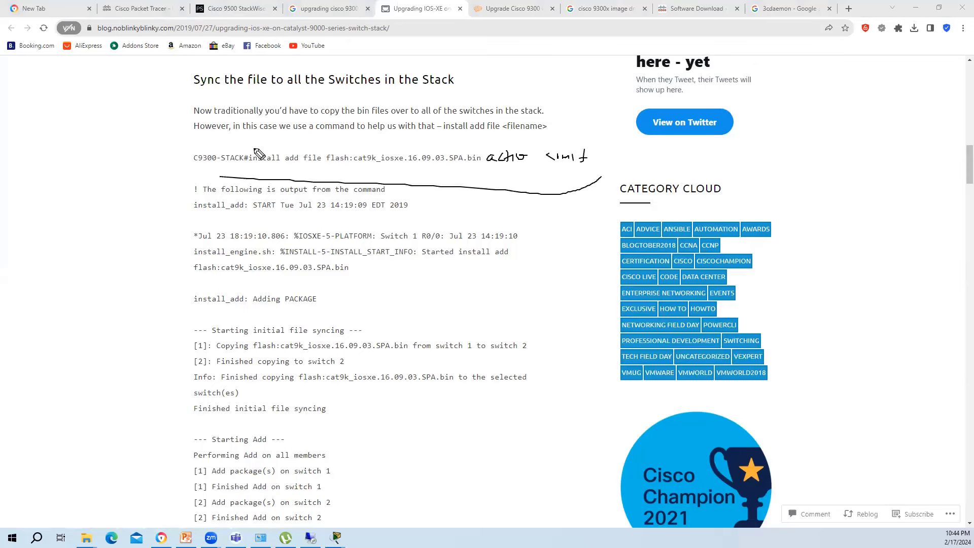
{"action": "left_click_drag", "start_coordinate": [258, 154], "coordinate": [218, 178]}
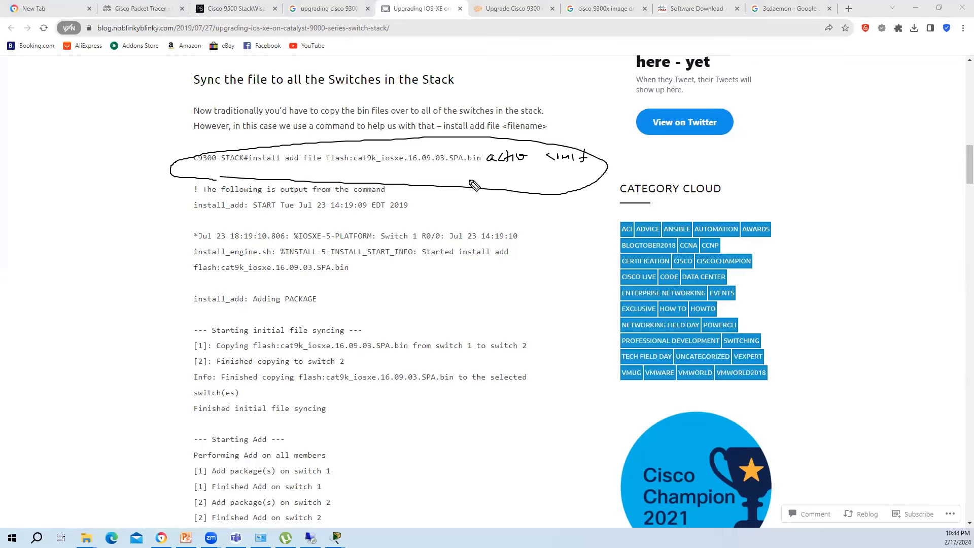
{"action": "mouse_move", "coordinate": [494, 173]}
{"action": "left_mouse_down"}
{"action": "mouse_move", "coordinate": [455, 149]}
{"action": "mouse_move", "coordinate": [229, 171]}
{"action": "mouse_move", "coordinate": [489, 176]}
{"action": "mouse_move", "coordinate": [533, 152]}
{"action": "mouse_move", "coordinate": [552, 172]}
{"action": "left_mouse_up"}
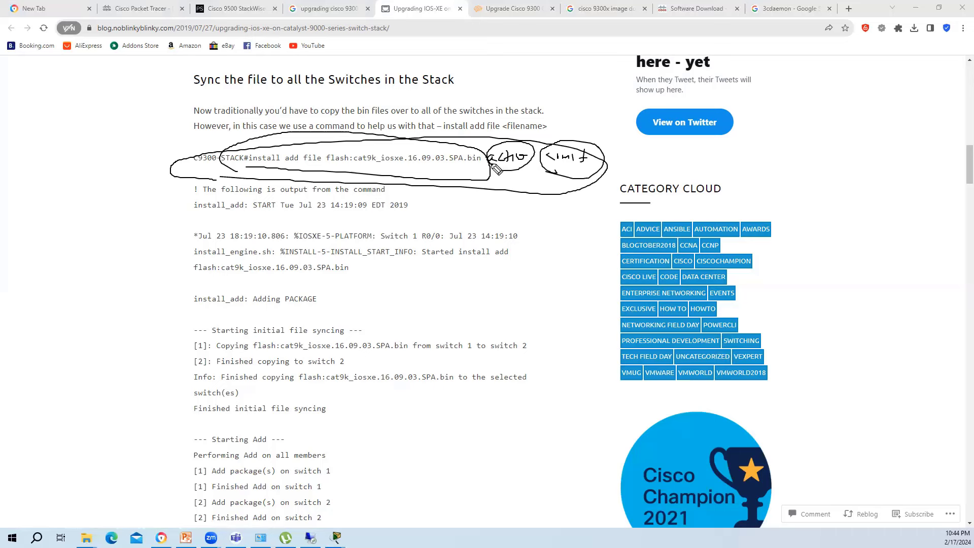
{"action": "mouse_move", "coordinate": [490, 163]}
{"action": "left_mouse_down"}
{"action": "mouse_move", "coordinate": [589, 162]}
{"action": "mouse_move", "coordinate": [559, 161]}
{"action": "left_mouse_up"}
{"action": "left_click_drag", "start_coordinate": [611, 150], "coordinate": [657, 156]}
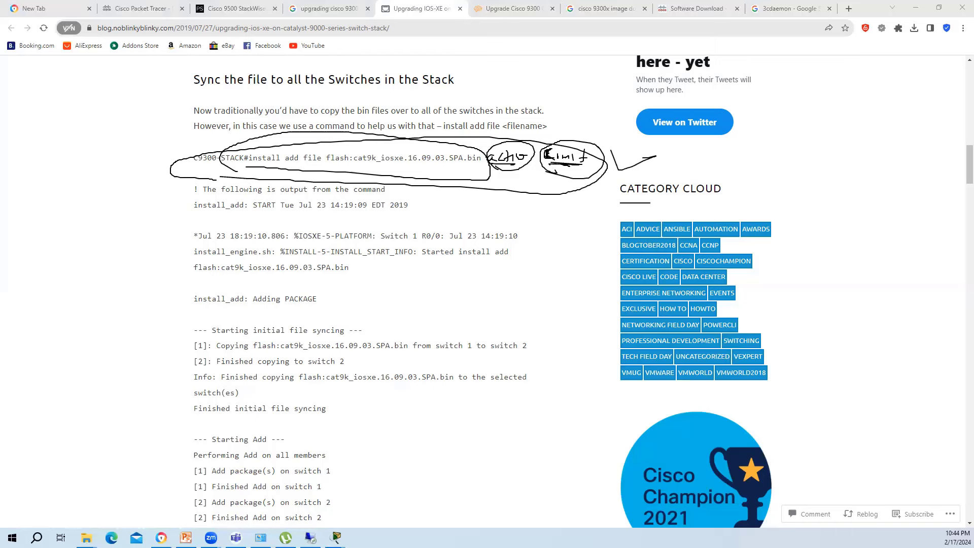
{"action": "key", "text": "e"}
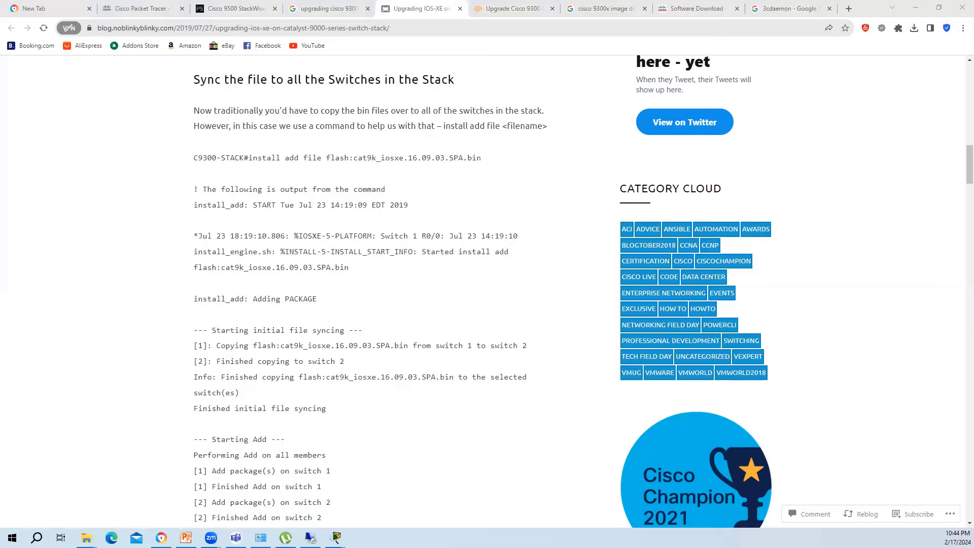
{"action": "scroll", "coordinate": [375, 373], "scroll_direction": "down", "scroll_amount": 5}
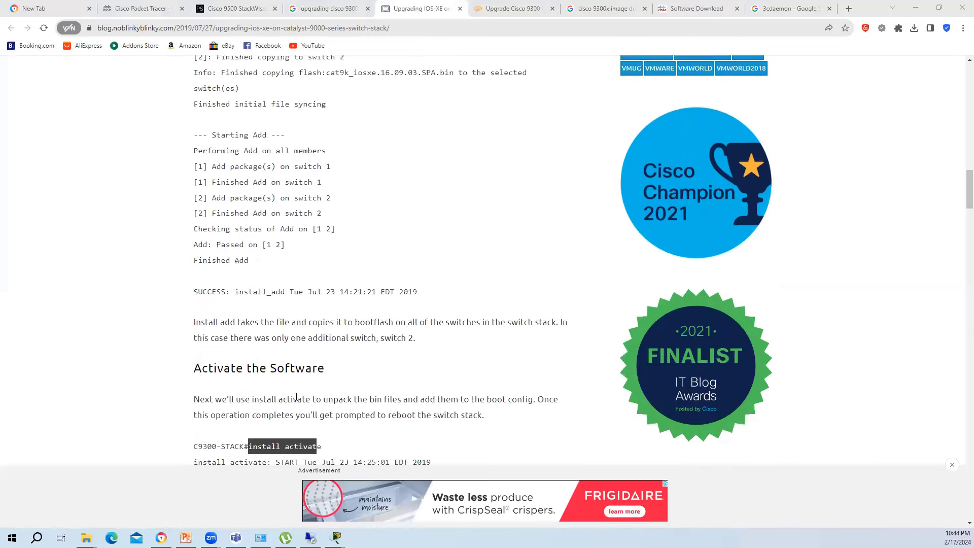
{"action": "scroll", "coordinate": [304, 330], "scroll_direction": "down", "scroll_amount": 1}
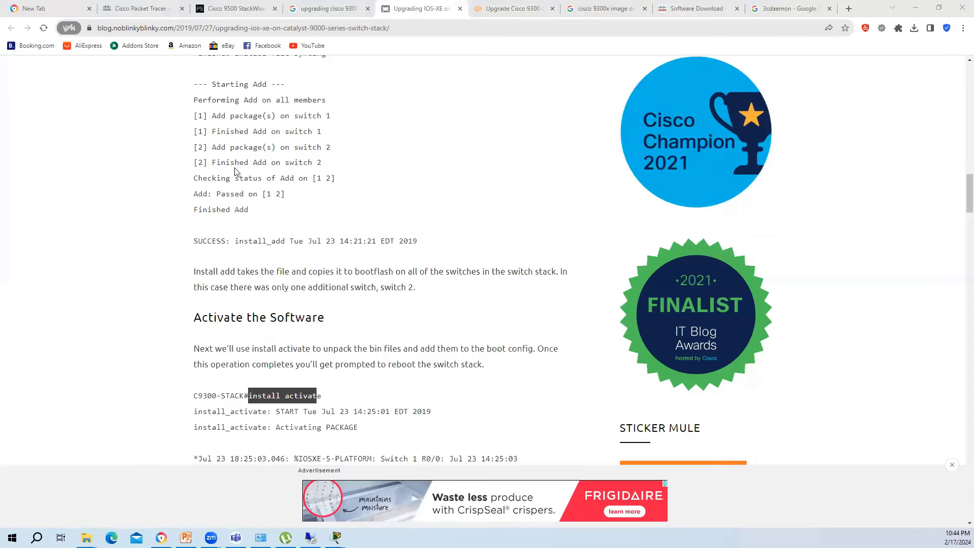
{"action": "left_click_drag", "start_coordinate": [198, 209], "coordinate": [250, 241]}
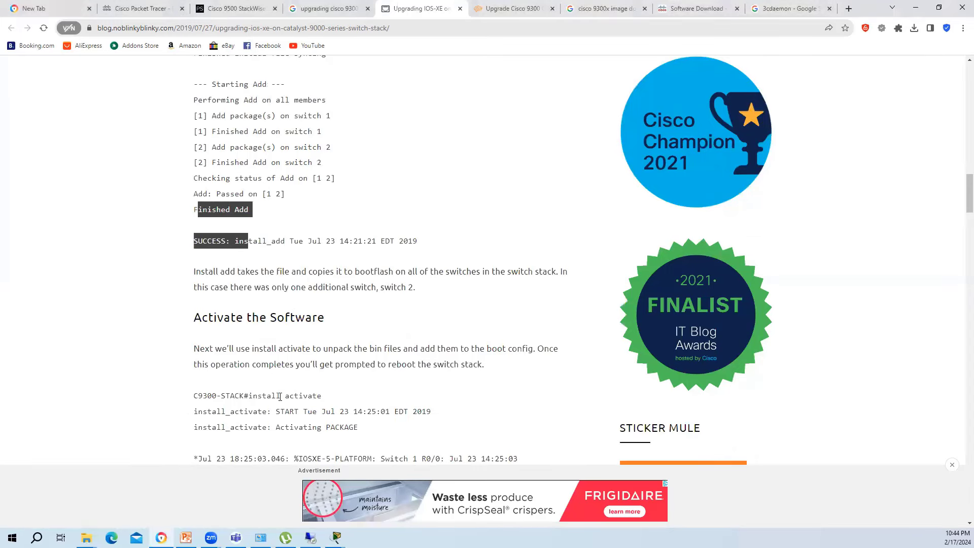
{"action": "left_click_drag", "start_coordinate": [321, 396], "coordinate": [248, 397]}
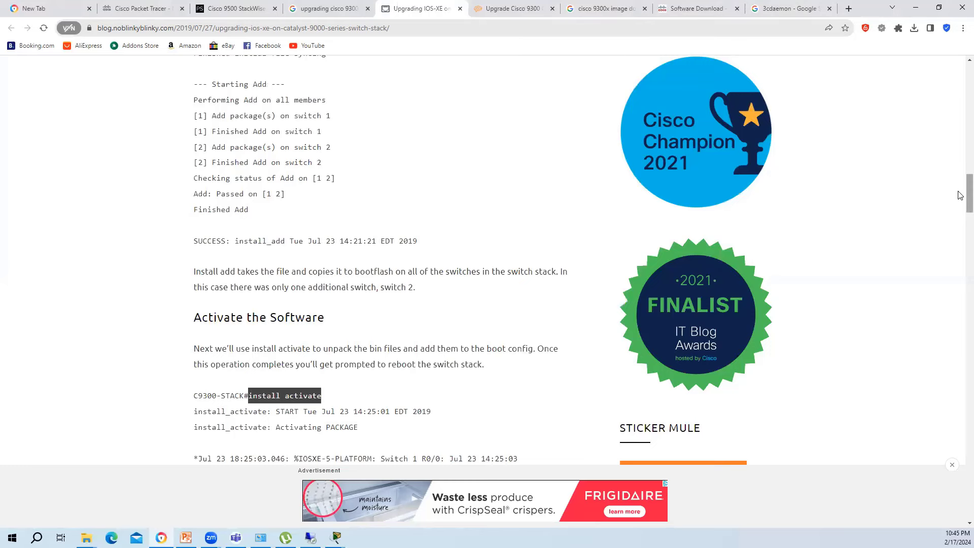
{"action": "scroll", "coordinate": [958, 220], "scroll_direction": "down", "scroll_amount": 6}
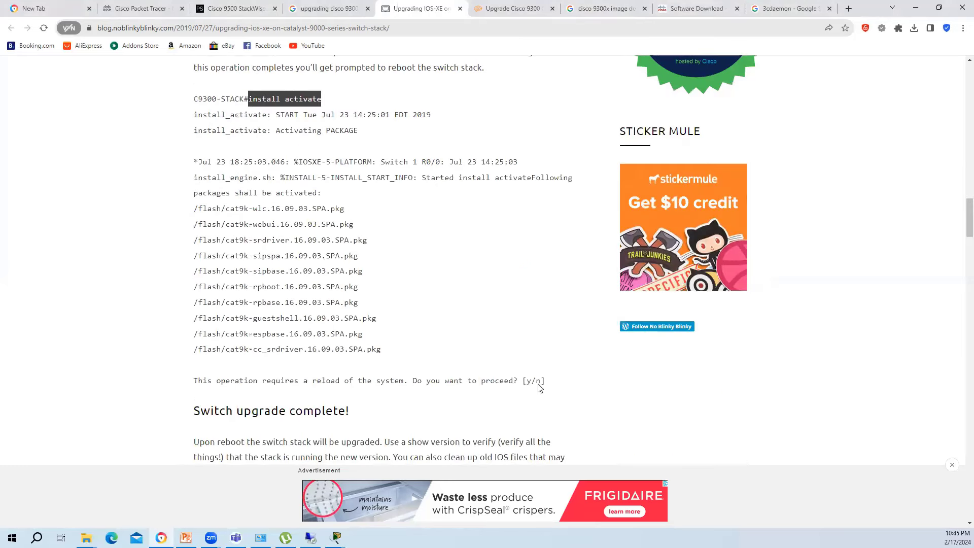
{"action": "left_click_drag", "start_coordinate": [544, 381], "coordinate": [315, 380]}
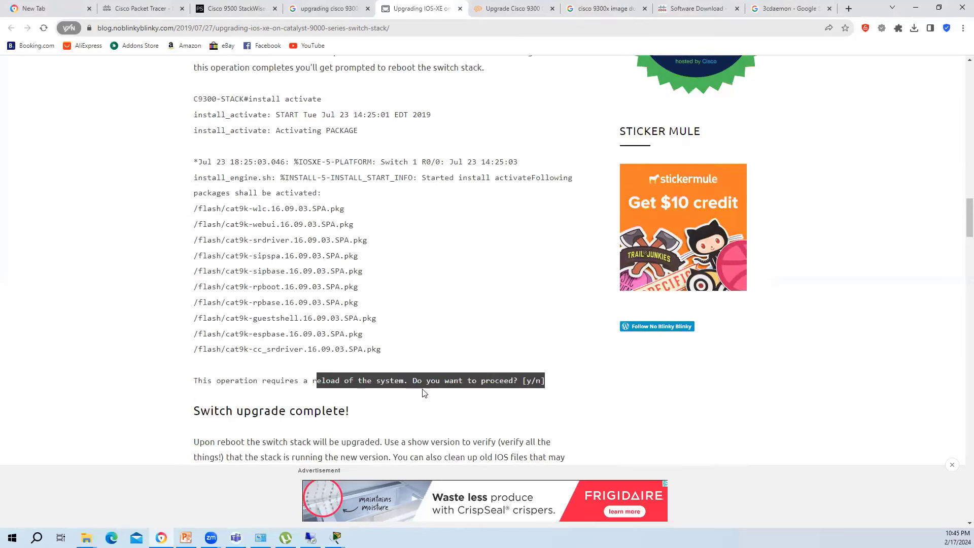
{"action": "scroll", "coordinate": [448, 389], "scroll_direction": "down", "scroll_amount": 2}
{"action": "scroll", "coordinate": [448, 389], "scroll_direction": "down", "scroll_amount": 2}
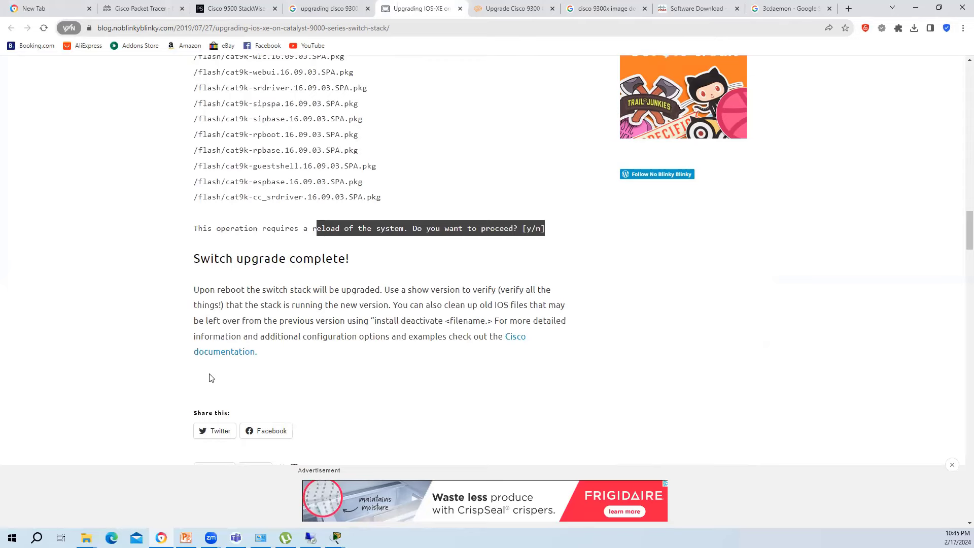
{"action": "scroll", "coordinate": [312, 367], "scroll_direction": "down", "scroll_amount": 8}
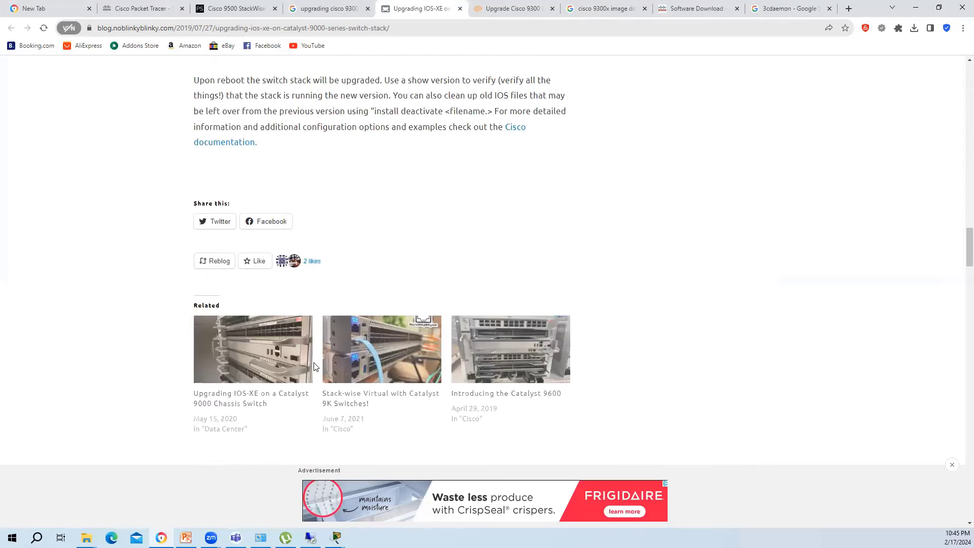
{"action": "scroll", "coordinate": [313, 367], "scroll_direction": "up", "scroll_amount": 8}
{"action": "scroll", "coordinate": [313, 366], "scroll_direction": "up", "scroll_amount": 15}
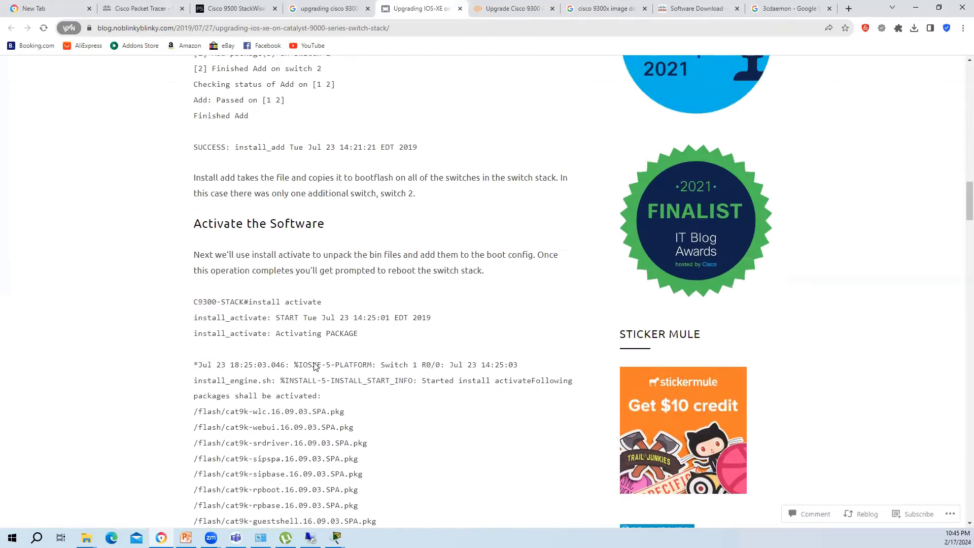
{"action": "scroll", "coordinate": [314, 366], "scroll_direction": "up", "scroll_amount": 20}
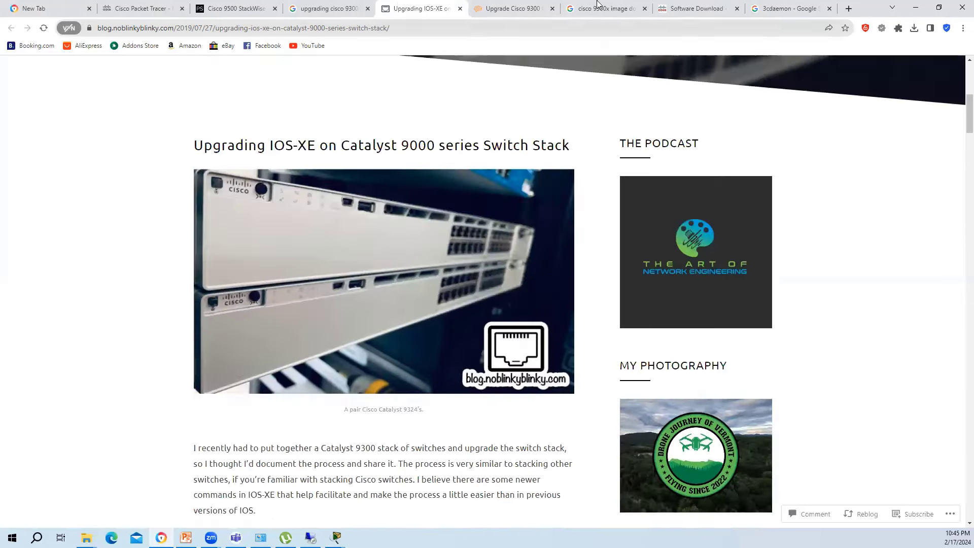
Step: Open the Cisco Catalyst 9300 Series result and its Install and Upgrade Guides in new tabs
{"action": "left_click", "coordinate": [598, 8]}
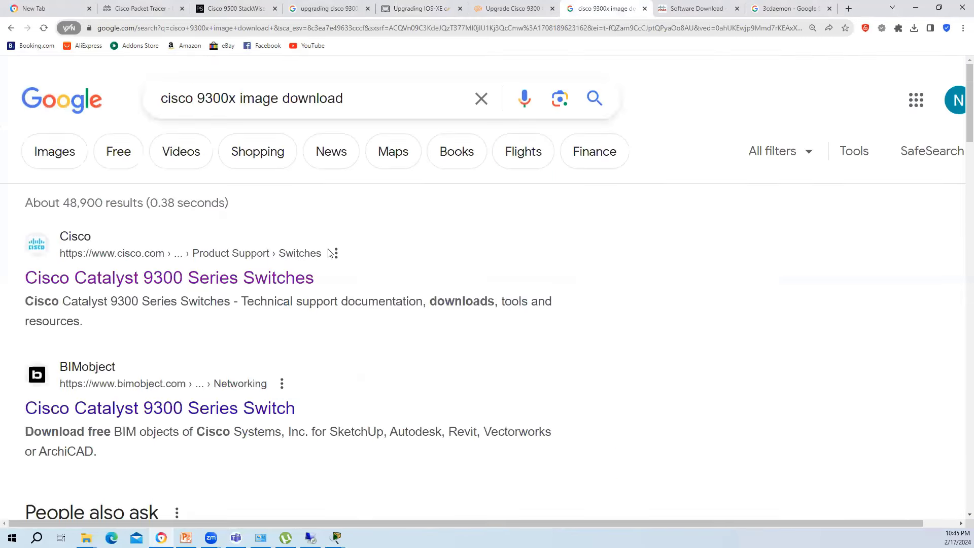
{"action": "scroll", "coordinate": [298, 248], "scroll_direction": "down", "scroll_amount": 2}
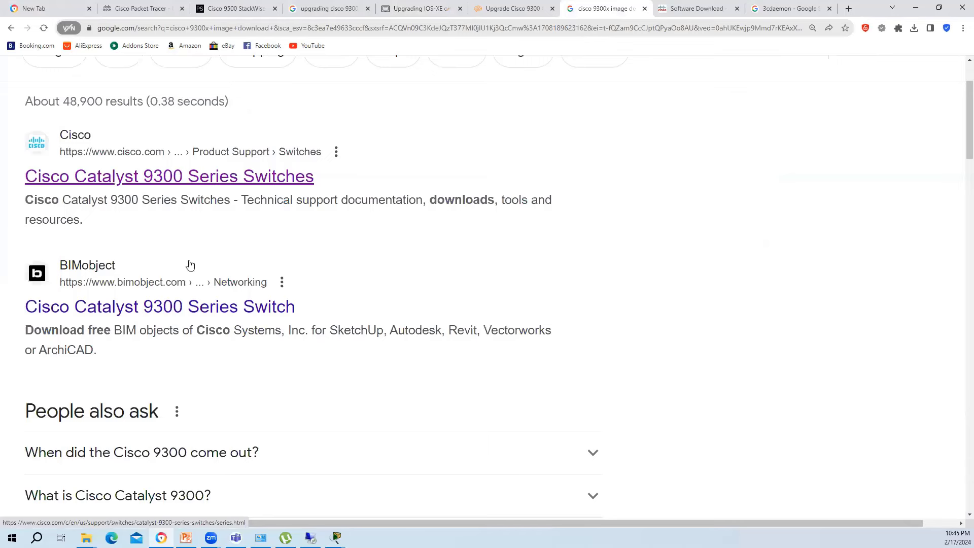
{"action": "middle_click", "coordinate": [214, 187]}
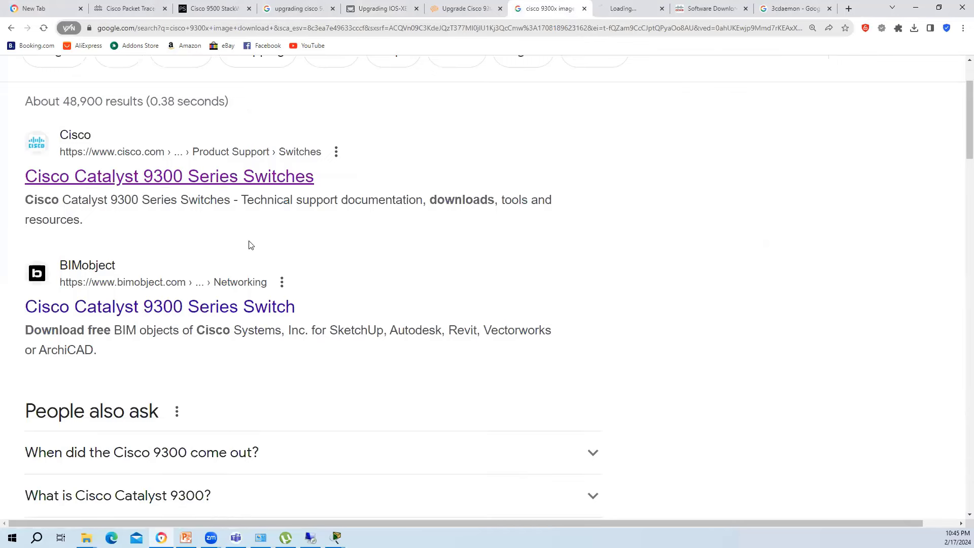
{"action": "scroll", "coordinate": [250, 246], "scroll_direction": "down", "scroll_amount": 10}
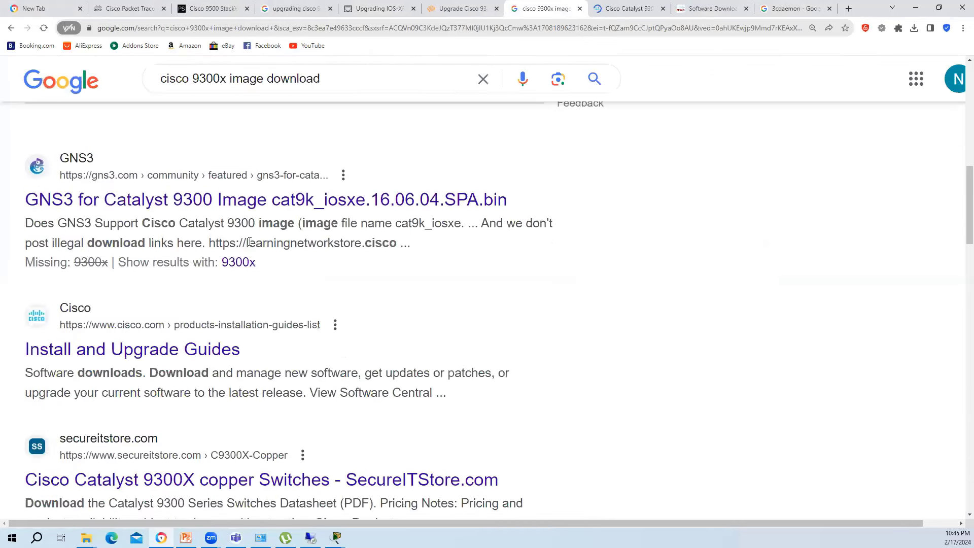
{"action": "scroll", "coordinate": [250, 243], "scroll_direction": "down", "scroll_amount": 1}
{"action": "right_click", "coordinate": [182, 299]}
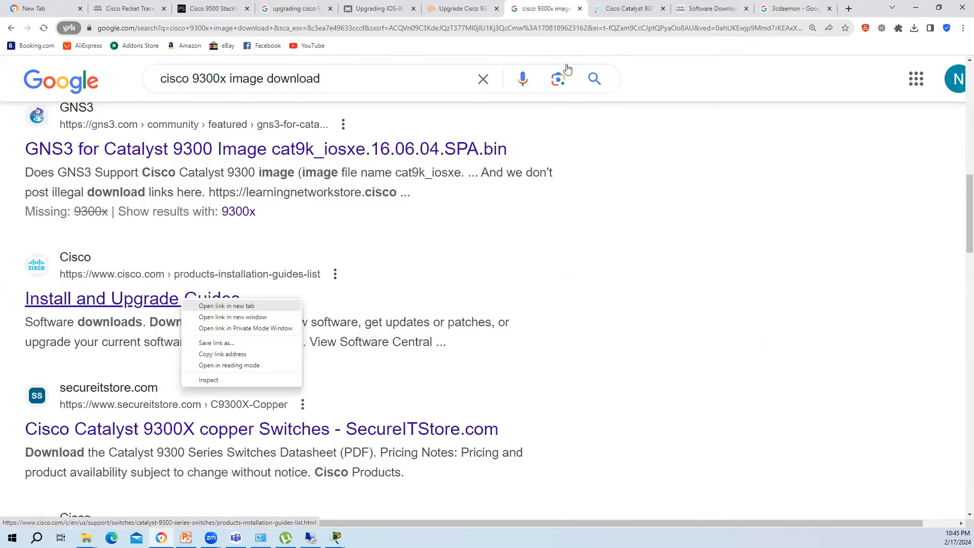
{"action": "key", "text": "Return"}
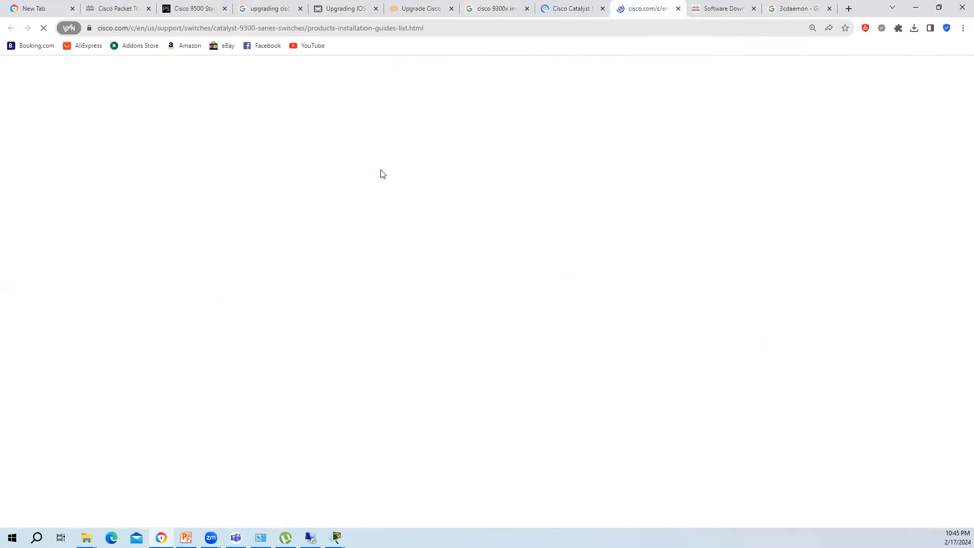
Step: Return to the Google results tab and select the existing search query
{"action": "scroll", "coordinate": [395, 180], "scroll_direction": "down", "scroll_amount": 15}
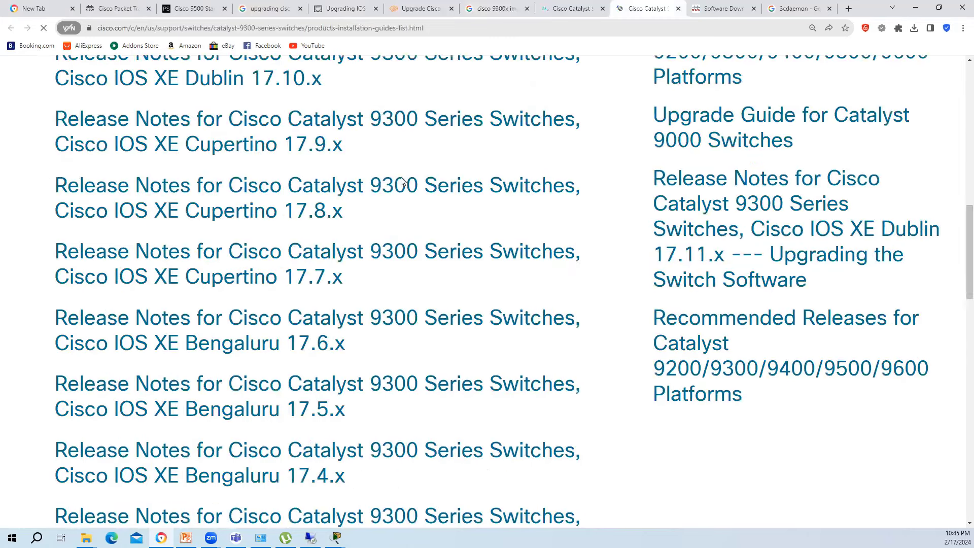
{"action": "scroll", "coordinate": [396, 180], "scroll_direction": "down", "scroll_amount": 8}
{"action": "key", "text": "ctrl+shift+Tab"}
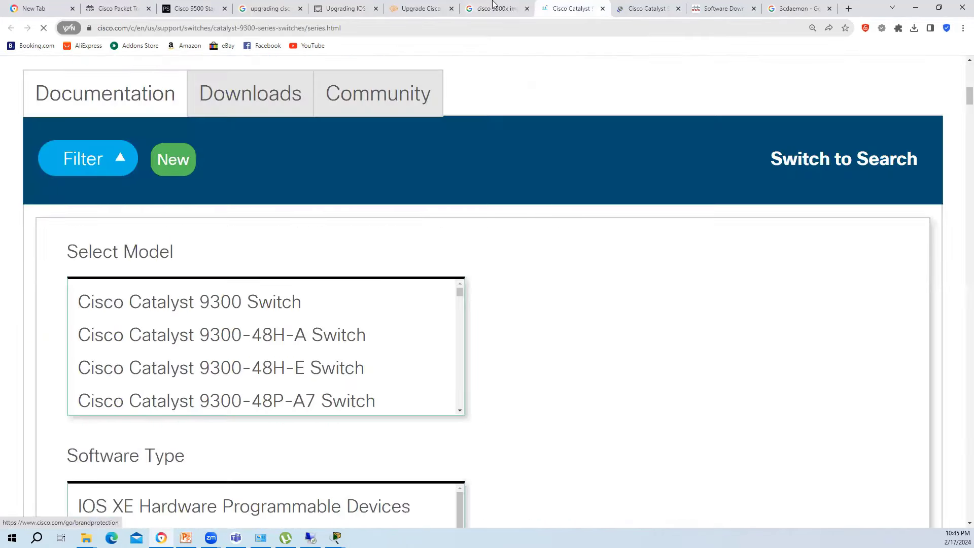
{"action": "key", "text": "ctrl+shift+Tab"}
{"action": "key", "text": "slash"}
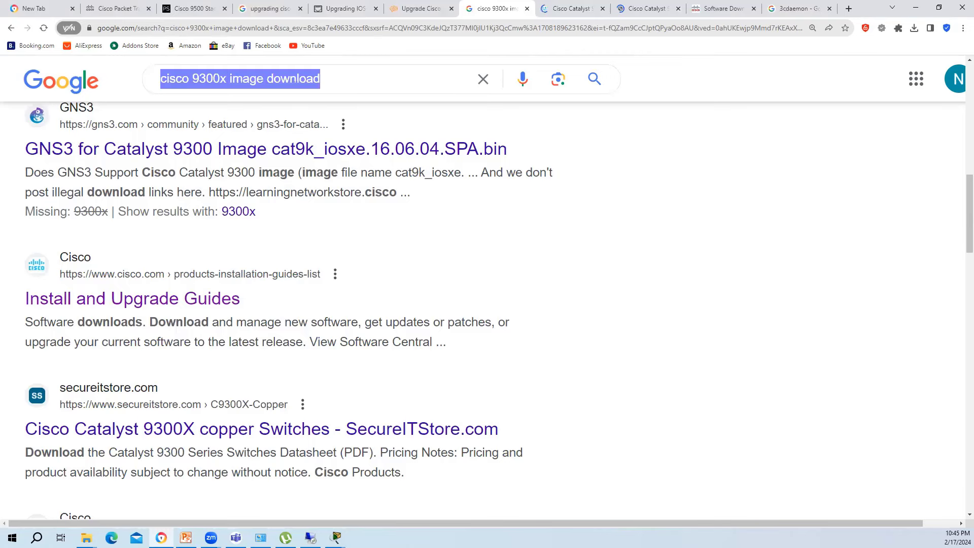
Step: Search 'bundle vs install mode' and open the LookingPoint result in a new tab
{"action": "key", "text": "BackSpace"}
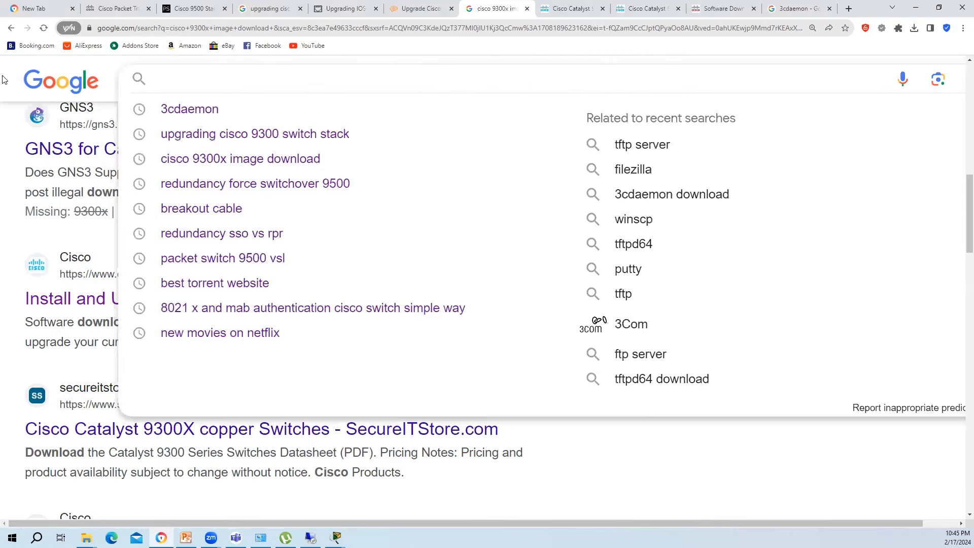
{"action": "type", "text": "bundle v"}
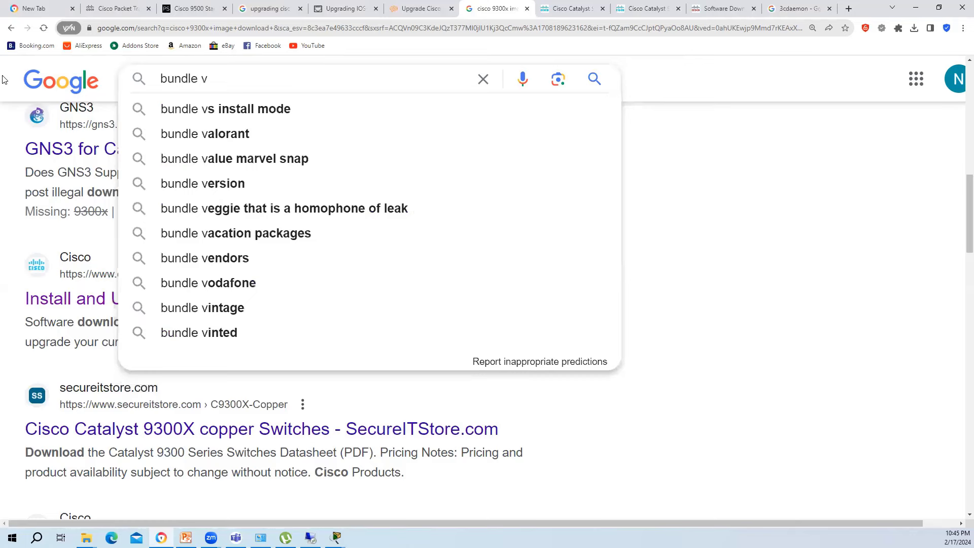
{"action": "left_click", "coordinate": [222, 110]}
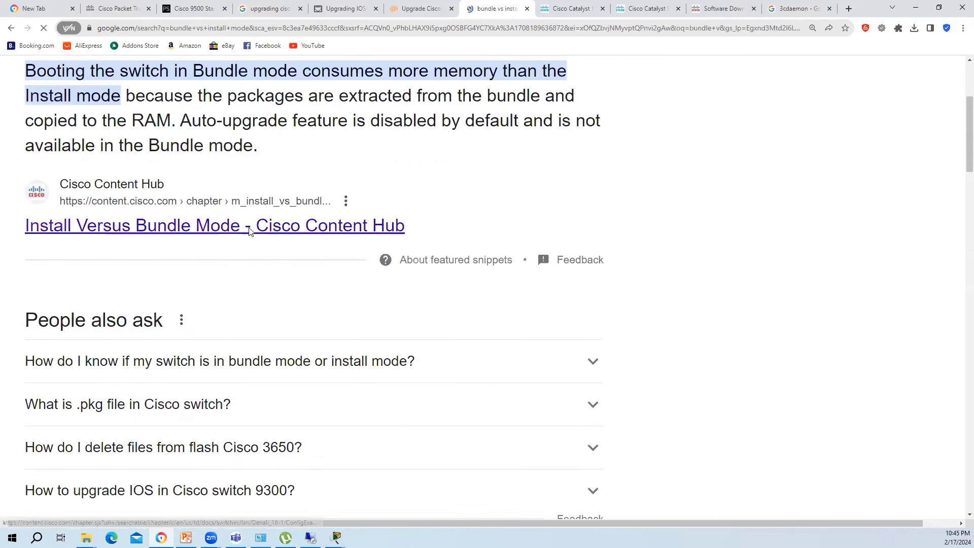
{"action": "scroll", "coordinate": [248, 263], "scroll_direction": "down", "scroll_amount": 6}
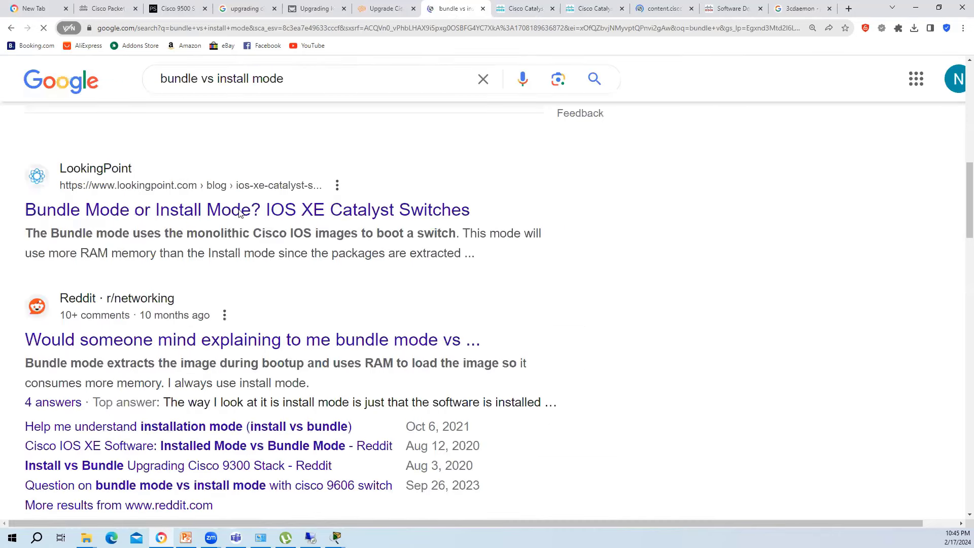
{"action": "right_click", "coordinate": [254, 219]}
{"action": "left_click", "coordinate": [284, 217]}
{"action": "scroll", "coordinate": [212, 221], "scroll_direction": "down", "scroll_amount": 6}
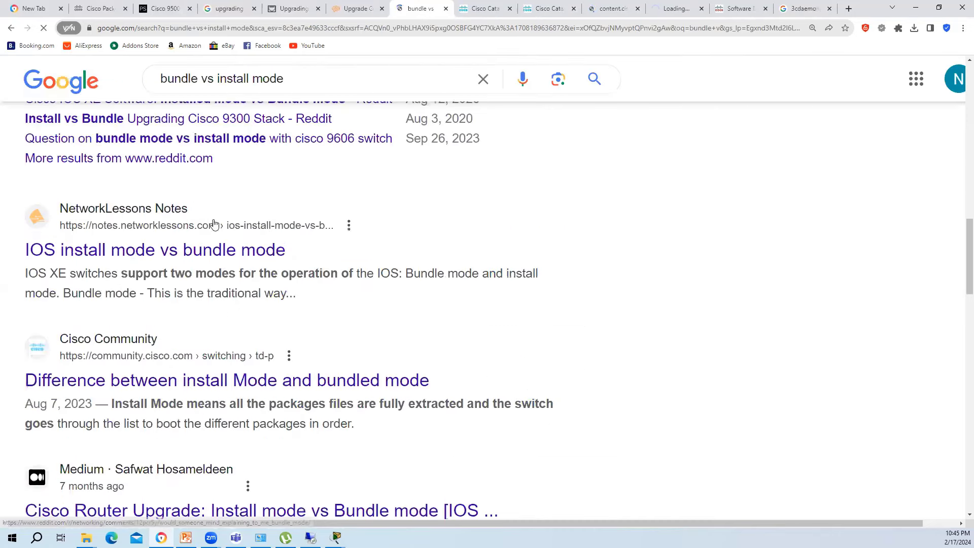
{"action": "scroll", "coordinate": [213, 145], "scroll_direction": "down", "scroll_amount": 2}
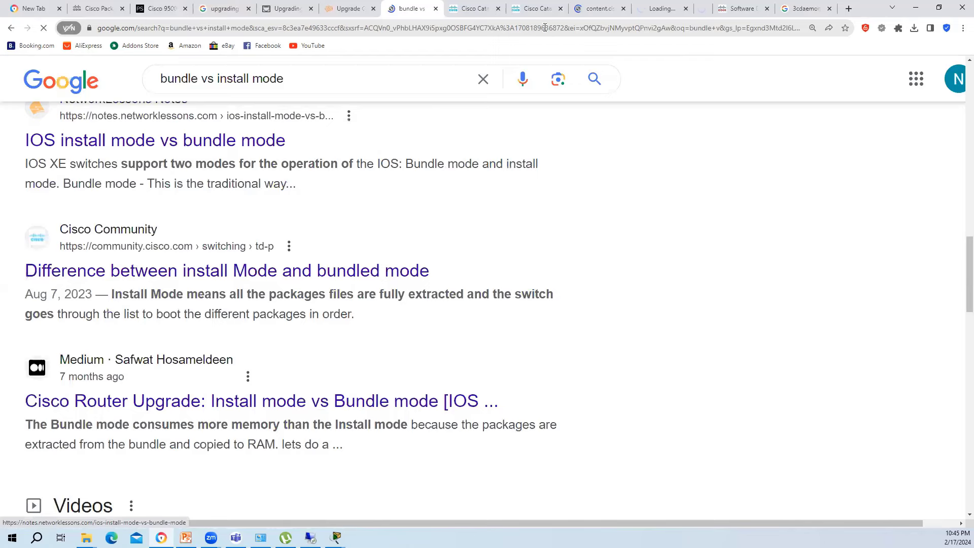
Step: Switch to Cisco's Install Versus Bundle Mode page and scroll to the show version example
{"action": "left_click", "coordinate": [584, 8]}
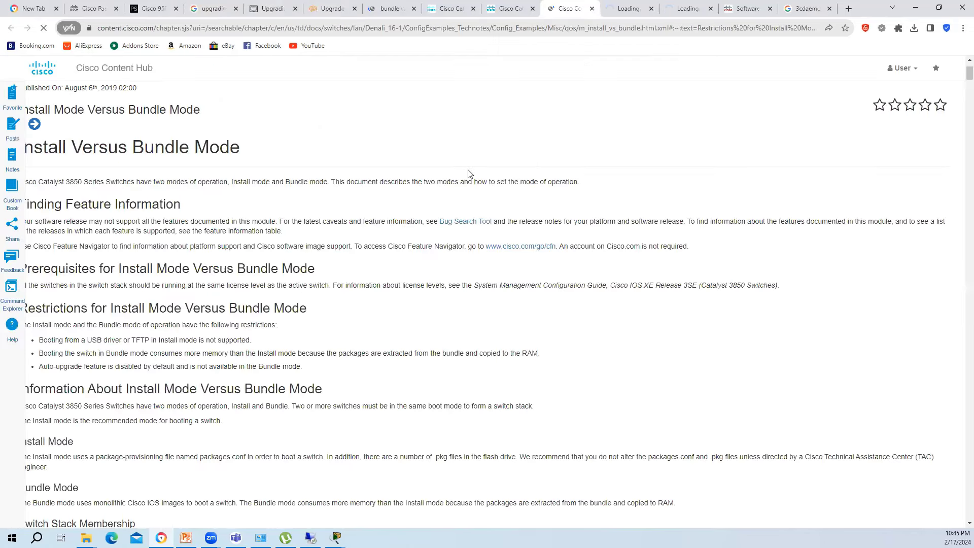
{"action": "scroll", "coordinate": [468, 175], "scroll_direction": "down", "scroll_amount": 7}
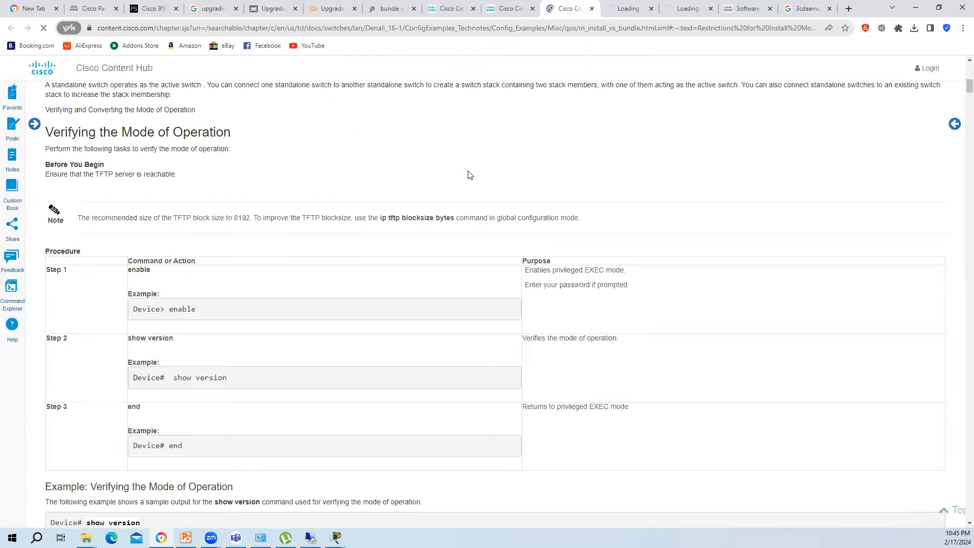
{"action": "scroll", "coordinate": [469, 175], "scroll_direction": "down", "scroll_amount": 4}
{"action": "scroll", "coordinate": [469, 176], "scroll_direction": "down", "scroll_amount": 2}
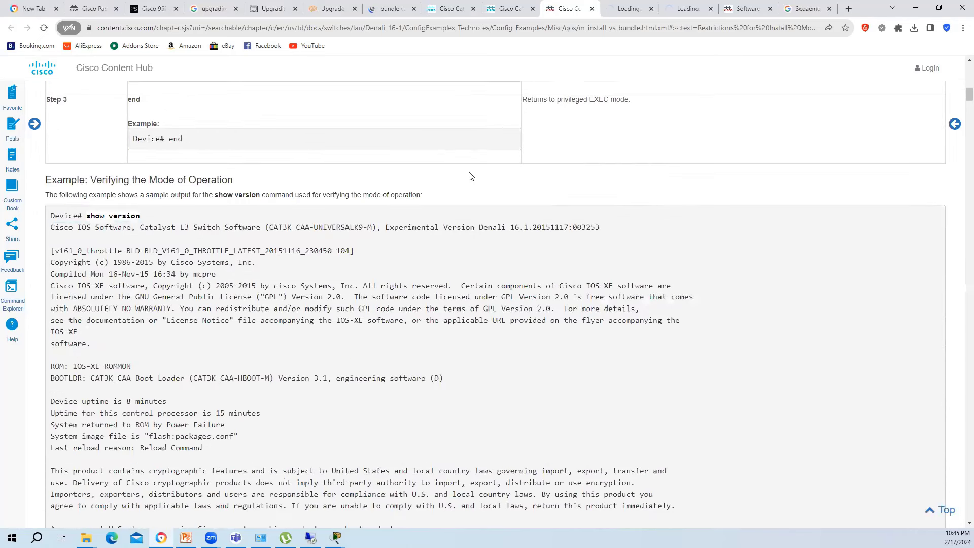
{"action": "scroll", "coordinate": [470, 171], "scroll_direction": "down", "scroll_amount": 3}
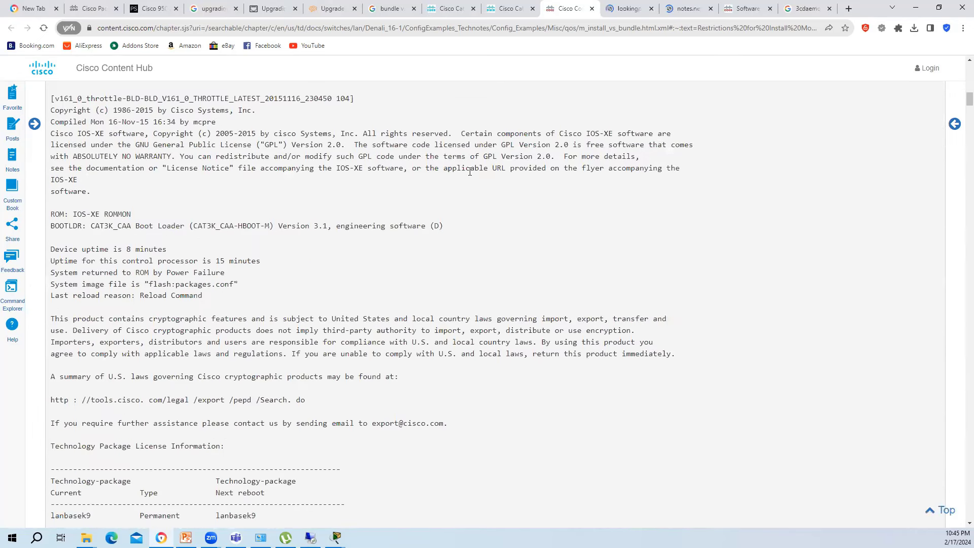
{"action": "scroll", "coordinate": [448, 171], "scroll_direction": "up", "scroll_amount": 2}
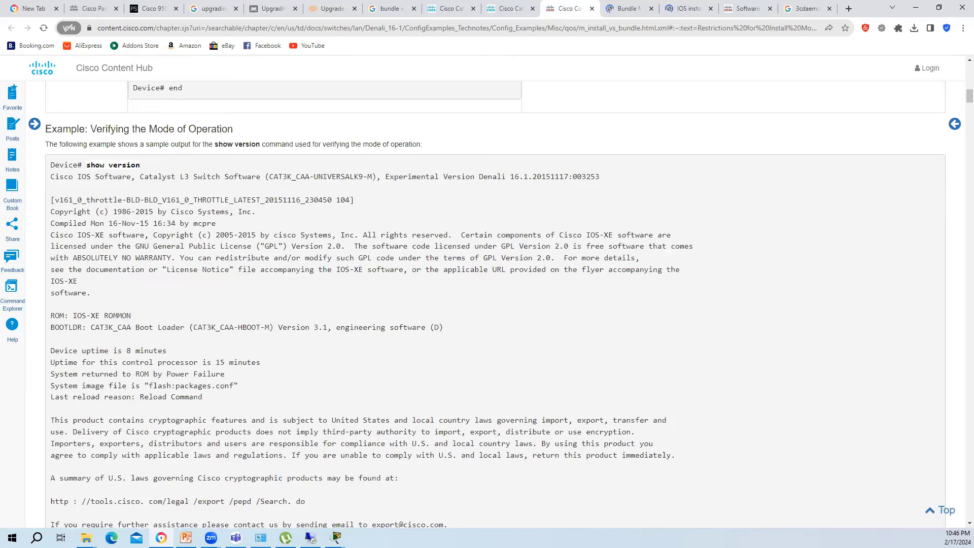
Step: Circle and underline flash:packages.conf in the show version example with the screen pen
{"action": "key", "text": "ctrl+2"}
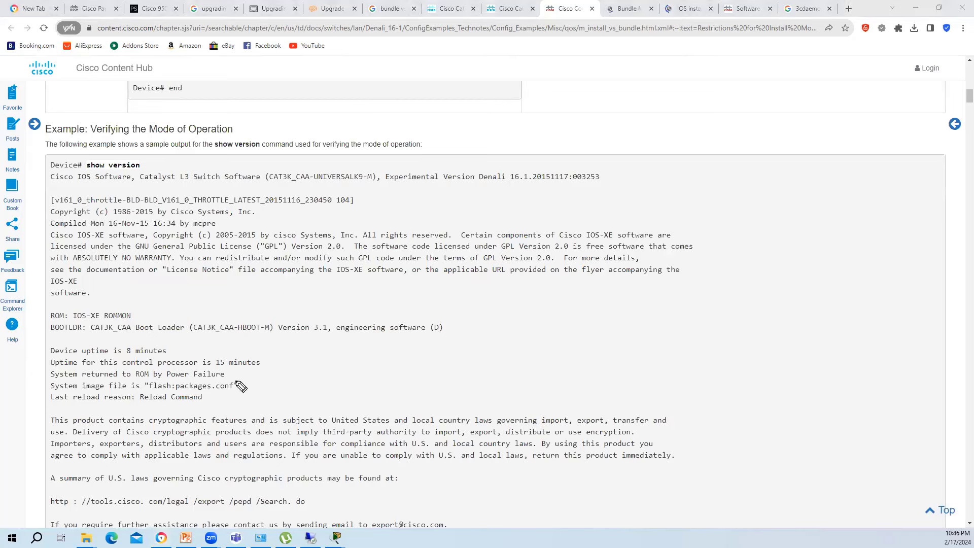
{"action": "mouse_move", "coordinate": [239, 386]}
{"action": "left_mouse_down"}
{"action": "mouse_move", "coordinate": [173, 374]}
{"action": "mouse_move", "coordinate": [138, 395]}
{"action": "left_mouse_up"}
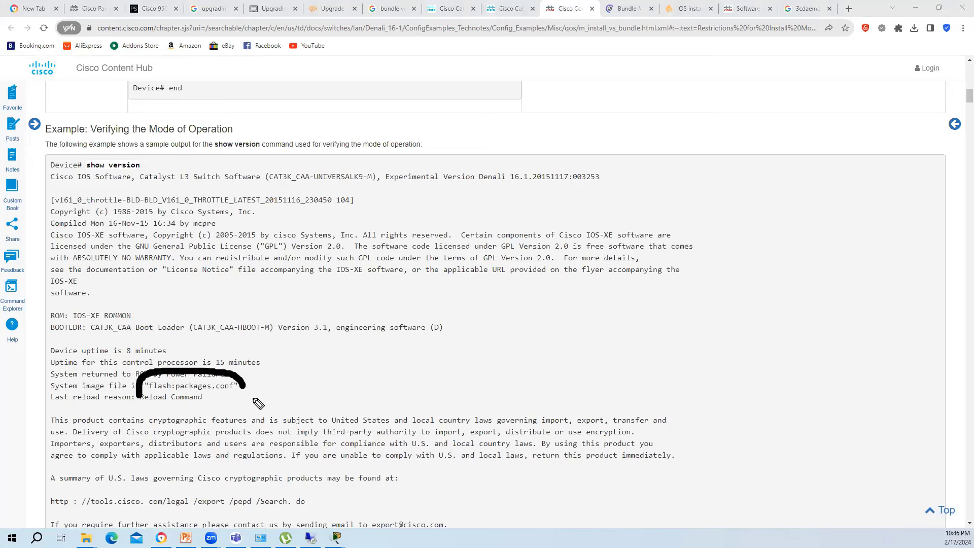
{"action": "left_click_drag", "start_coordinate": [254, 399], "coordinate": [245, 385]}
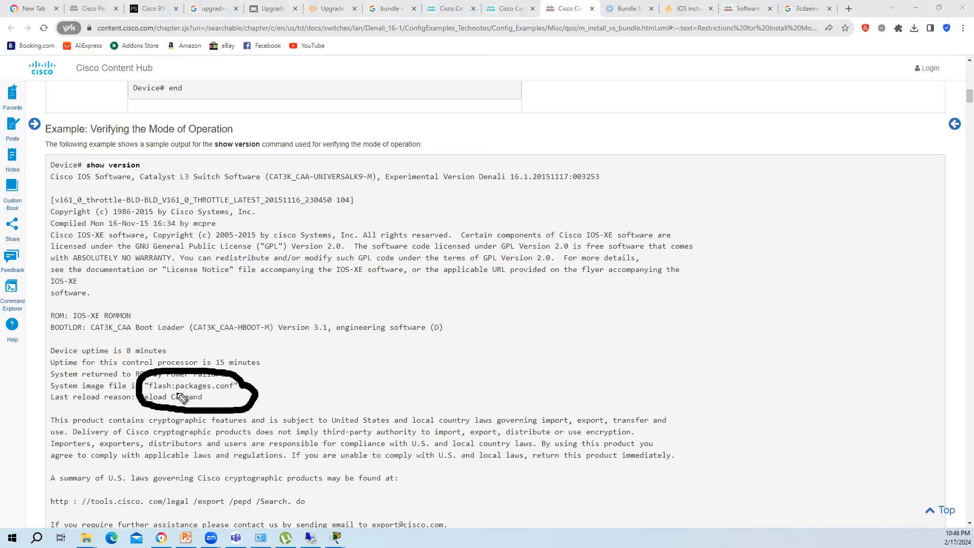
{"action": "left_click_drag", "start_coordinate": [175, 393], "coordinate": [211, 392]}
Step: Handwrite the note 'boot flash: ___ .bin' beside the circled image file
{"action": "mouse_move", "coordinate": [440, 370]}
{"action": "left_mouse_down"}
{"action": "mouse_move", "coordinate": [449, 344]}
{"action": "mouse_move", "coordinate": [465, 343]}
{"action": "mouse_move", "coordinate": [465, 359]}
{"action": "left_mouse_up"}
{"action": "left_click_drag", "start_coordinate": [479, 344], "coordinate": [483, 354]}
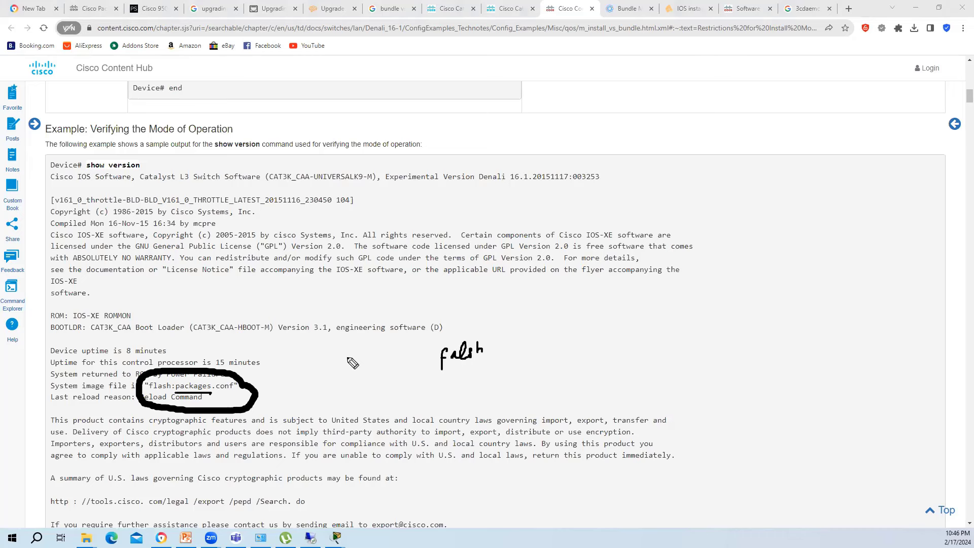
{"action": "mouse_move", "coordinate": [348, 344]}
{"action": "left_mouse_down"}
{"action": "mouse_move", "coordinate": [347, 365]}
{"action": "mouse_move", "coordinate": [376, 361]}
{"action": "left_mouse_up"}
{"action": "left_click_drag", "start_coordinate": [367, 354], "coordinate": [382, 351]}
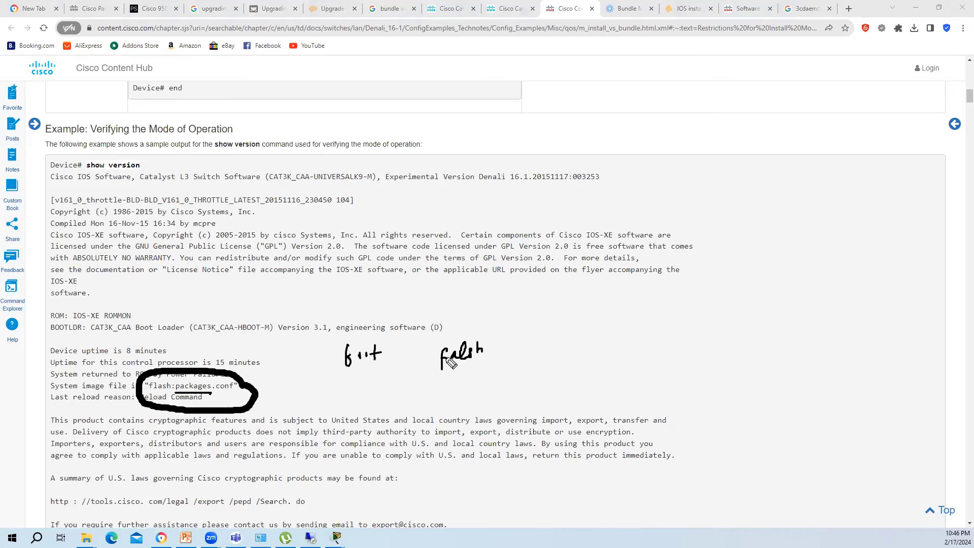
{"action": "left_click", "coordinate": [500, 344]}
{"action": "left_click", "coordinate": [503, 363]}
{"action": "left_click_drag", "start_coordinate": [524, 351], "coordinate": [619, 360]}
{"action": "left_click_drag", "start_coordinate": [624, 350], "coordinate": [624, 361]}
{"action": "left_click_drag", "start_coordinate": [629, 351], "coordinate": [629, 361]}
{"action": "left_click_drag", "start_coordinate": [635, 352], "coordinate": [647, 360]}
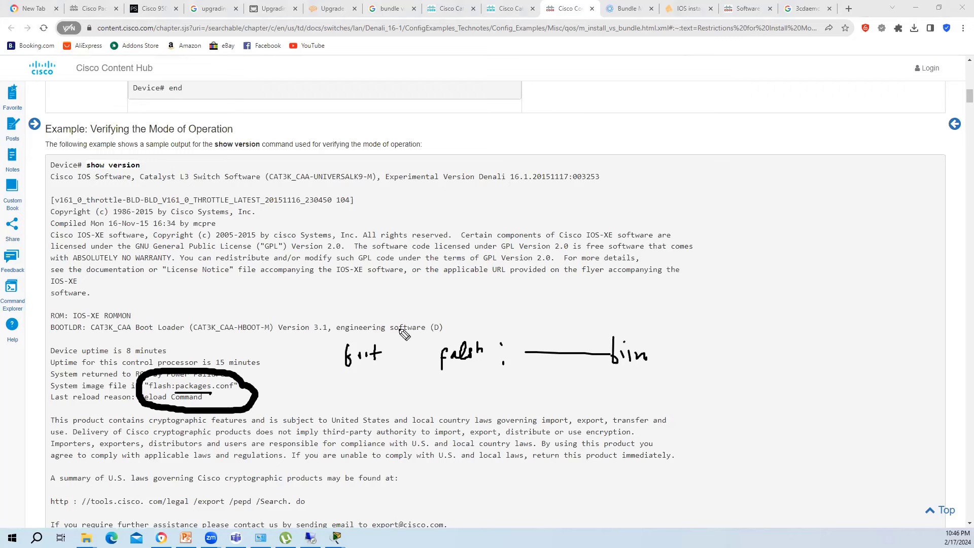
Step: Ring the handwritten boot note and draw a line linking it to packages.conf
{"action": "left_click_drag", "start_coordinate": [395, 392], "coordinate": [361, 385]}
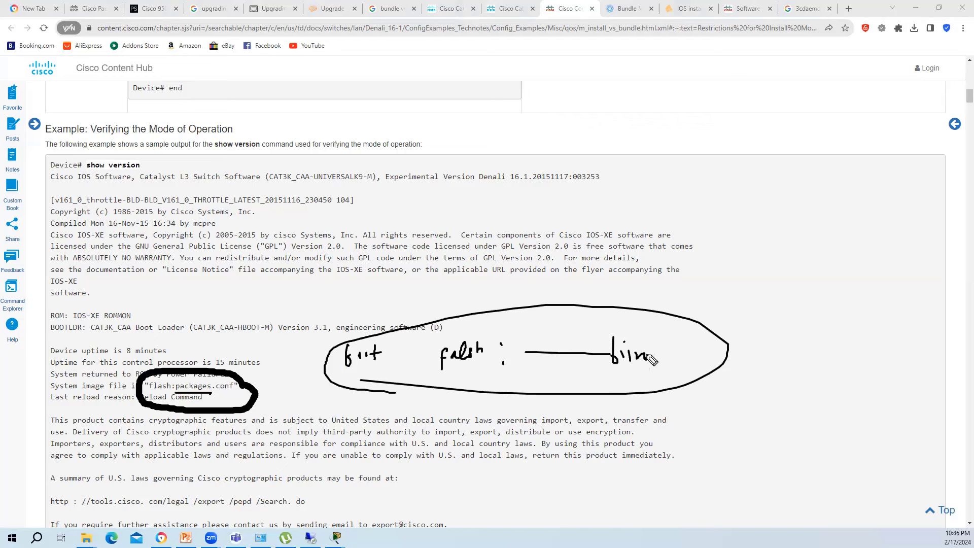
{"action": "mouse_move", "coordinate": [447, 381]}
{"action": "left_mouse_down"}
{"action": "mouse_move", "coordinate": [665, 363]}
{"action": "mouse_move", "coordinate": [509, 323]}
{"action": "mouse_move", "coordinate": [446, 375]}
{"action": "mouse_move", "coordinate": [460, 381]}
{"action": "left_mouse_up"}
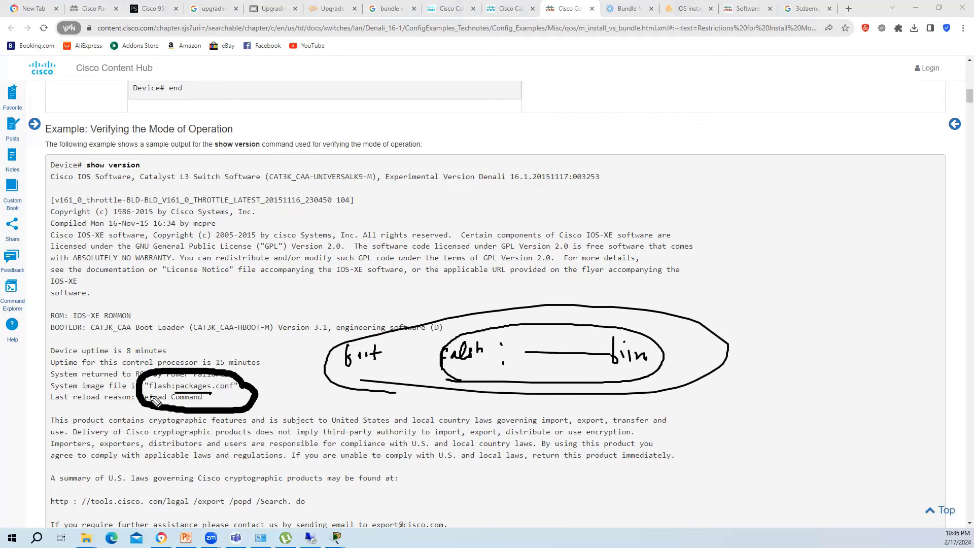
{"action": "mouse_move", "coordinate": [159, 396]}
{"action": "left_mouse_down"}
{"action": "mouse_move", "coordinate": [219, 399]}
{"action": "mouse_move", "coordinate": [243, 388]}
{"action": "mouse_move", "coordinate": [153, 377]}
{"action": "mouse_move", "coordinate": [147, 393]}
{"action": "left_mouse_up"}
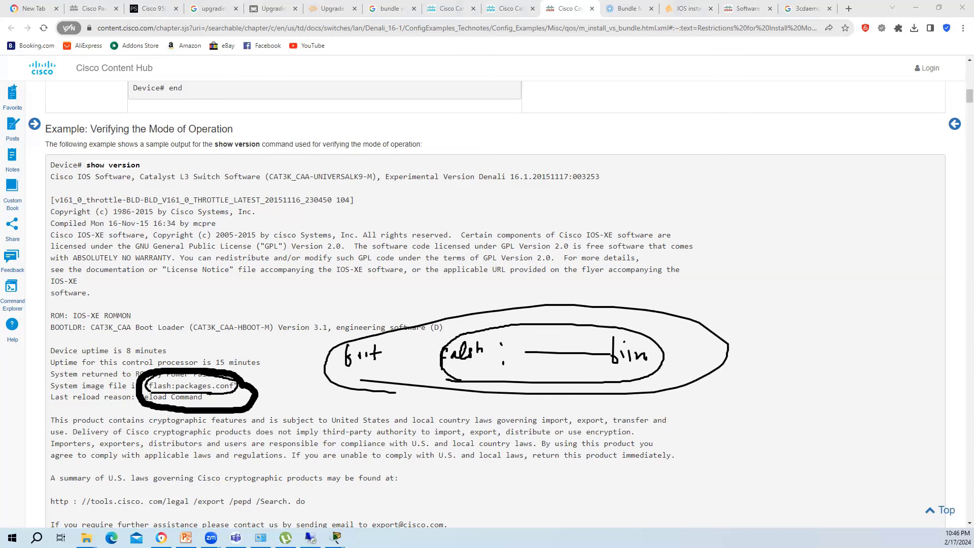
Step: Clear the ink and scroll to the Converting from Install Mode to Bundle Mode section
{"action": "key", "text": "Escape"}
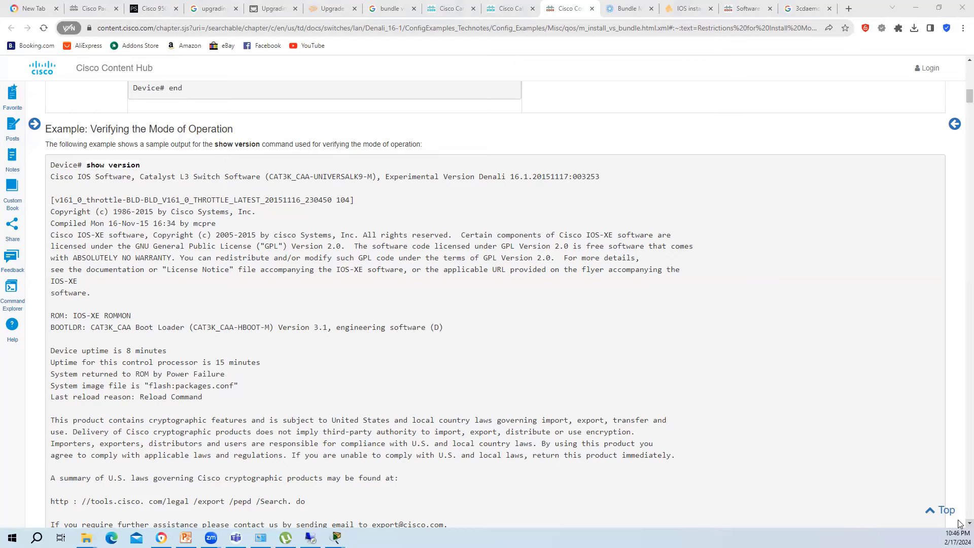
{"action": "scroll", "coordinate": [959, 524], "scroll_direction": "down", "scroll_amount": 9}
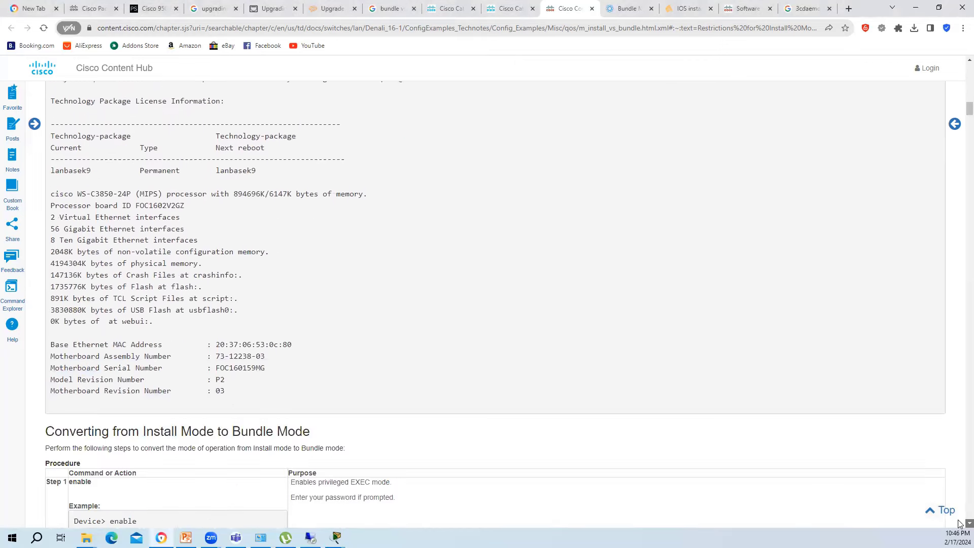
{"action": "scroll", "coordinate": [959, 523], "scroll_direction": "down", "scroll_amount": 1}
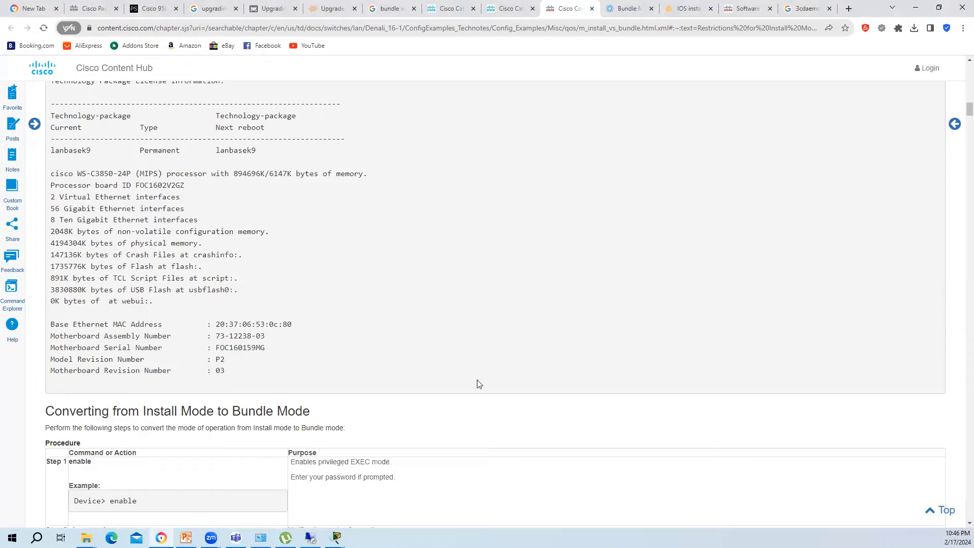
{"action": "scroll", "coordinate": [480, 387], "scroll_direction": "up", "scroll_amount": 4}
{"action": "scroll", "coordinate": [480, 389], "scroll_direction": "up", "scroll_amount": 5}
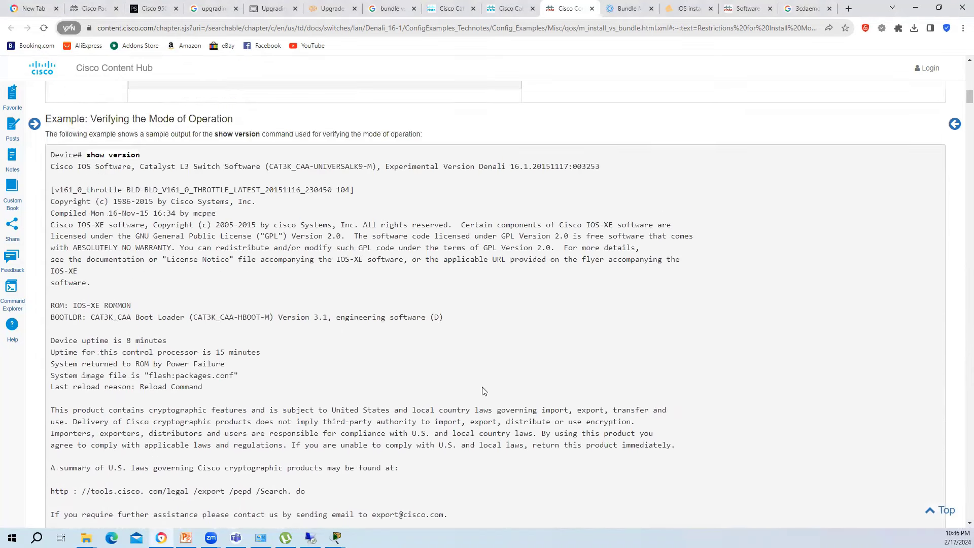
{"action": "scroll", "coordinate": [480, 391], "scroll_direction": "down", "scroll_amount": 4}
{"action": "scroll", "coordinate": [481, 391], "scroll_direction": "down", "scroll_amount": 2}
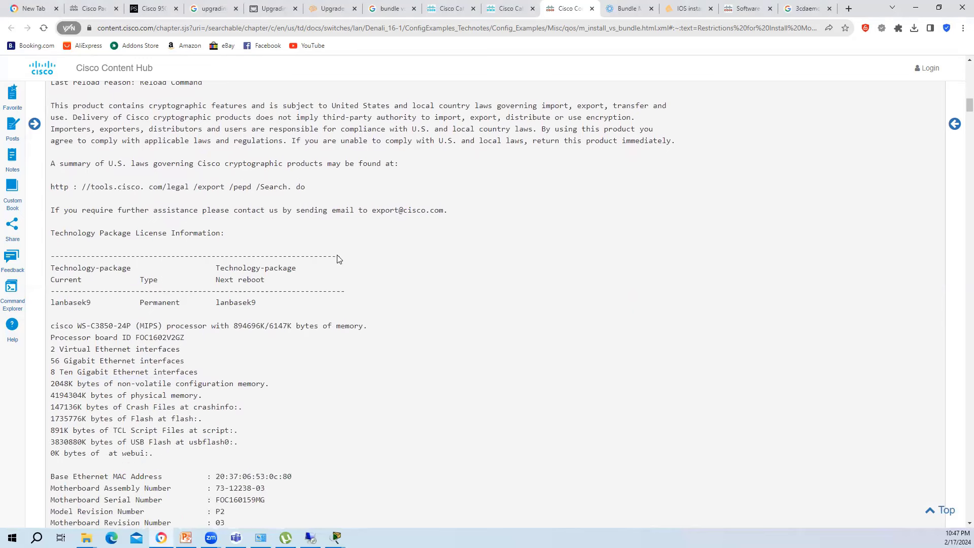
{"action": "scroll", "coordinate": [365, 341], "scroll_direction": "down", "scroll_amount": 5}
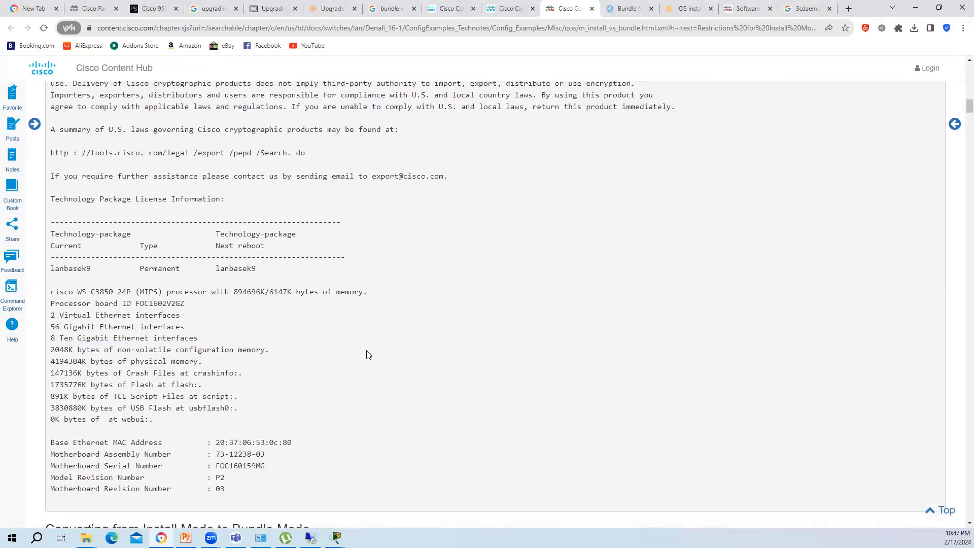
{"action": "scroll", "coordinate": [399, 354], "scroll_direction": "down", "scroll_amount": 4}
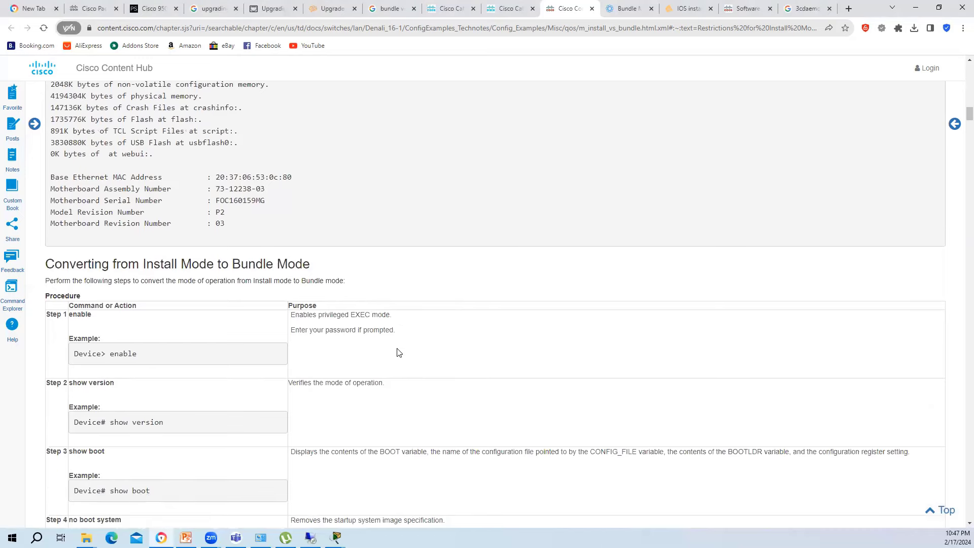
{"action": "scroll", "coordinate": [399, 354], "scroll_direction": "down", "scroll_amount": 1}
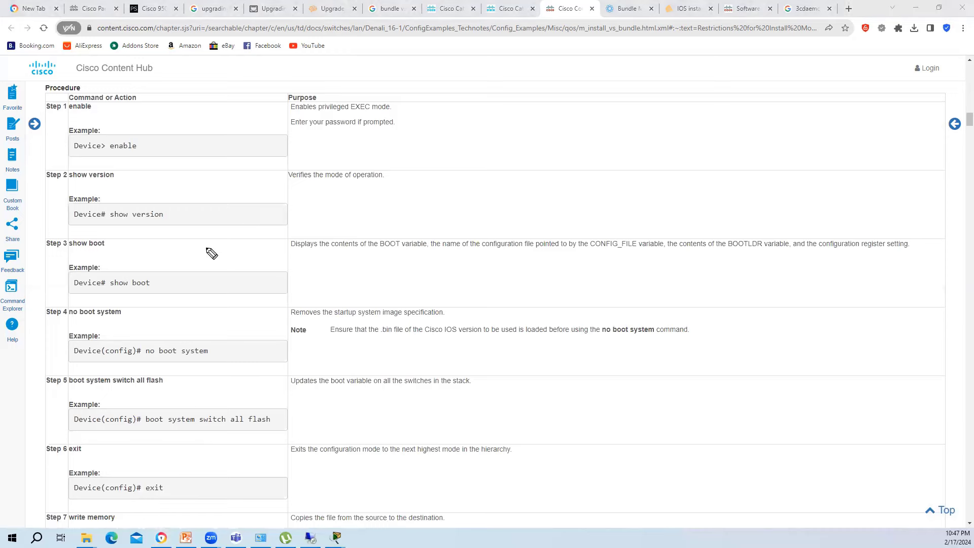
Step: Circle the no boot system command in Step 4, then erase the circle
{"action": "left_click", "coordinate": [213, 344]}
{"action": "mouse_move", "coordinate": [161, 344]}
{"action": "left_mouse_down"}
{"action": "mouse_move", "coordinate": [224, 355]}
{"action": "mouse_move", "coordinate": [214, 341]}
{"action": "left_mouse_up"}
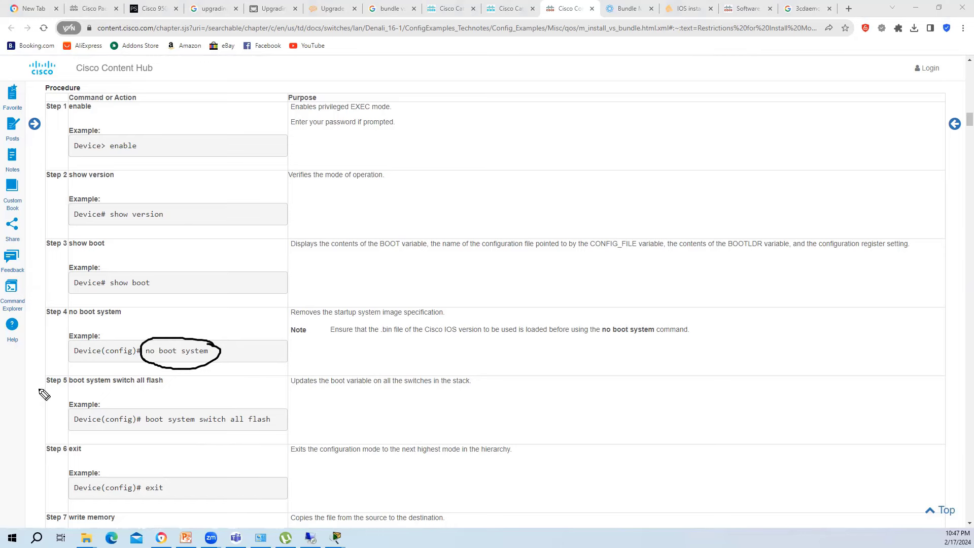
{"action": "key", "text": "Escape"}
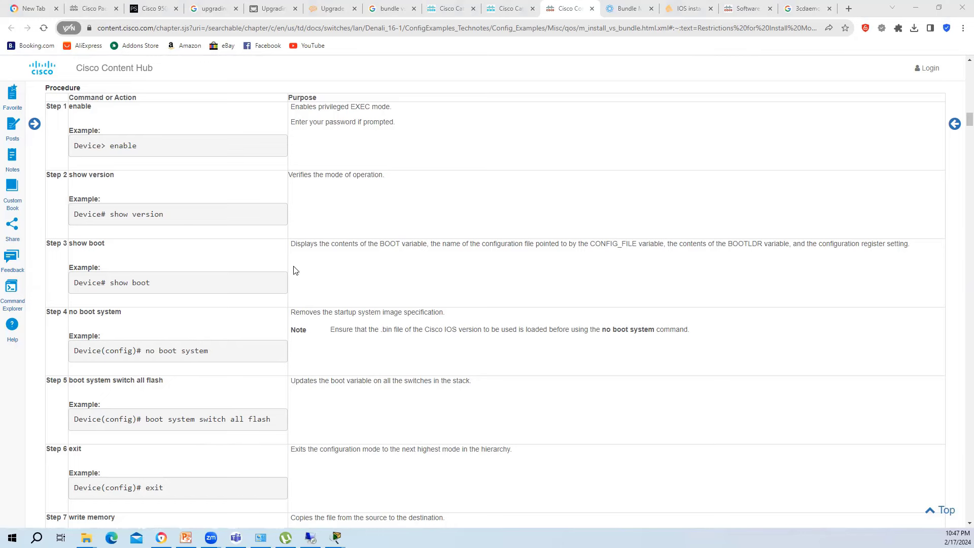
Step: Select flash:packages.conf, then scroll down to the example's show boot output
{"action": "scroll", "coordinate": [299, 274], "scroll_direction": "up", "scroll_amount": 15}
{"action": "scroll", "coordinate": [300, 273], "scroll_direction": "up", "scroll_amount": 2}
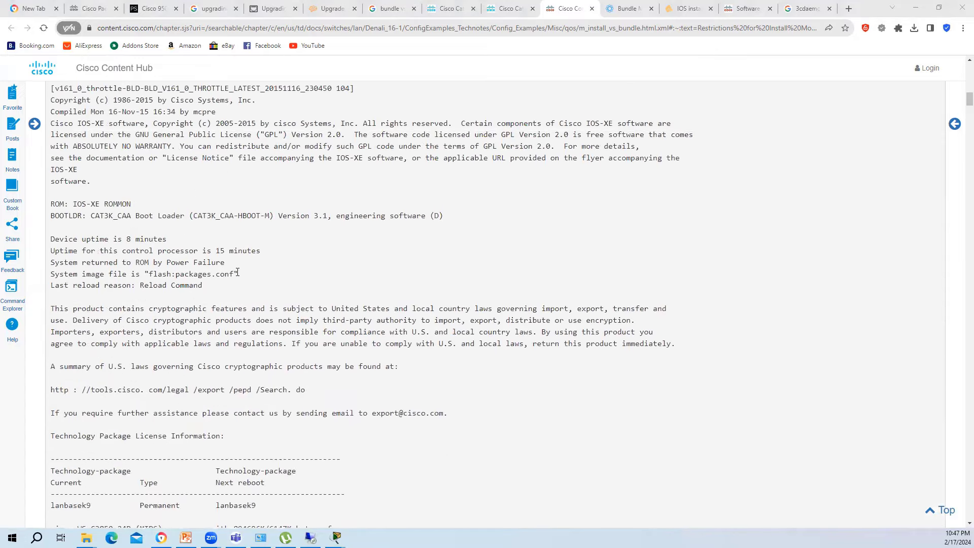
{"action": "left_click_drag", "start_coordinate": [235, 274], "coordinate": [148, 274]}
{"action": "scroll", "coordinate": [334, 331], "scroll_direction": "down", "scroll_amount": 16}
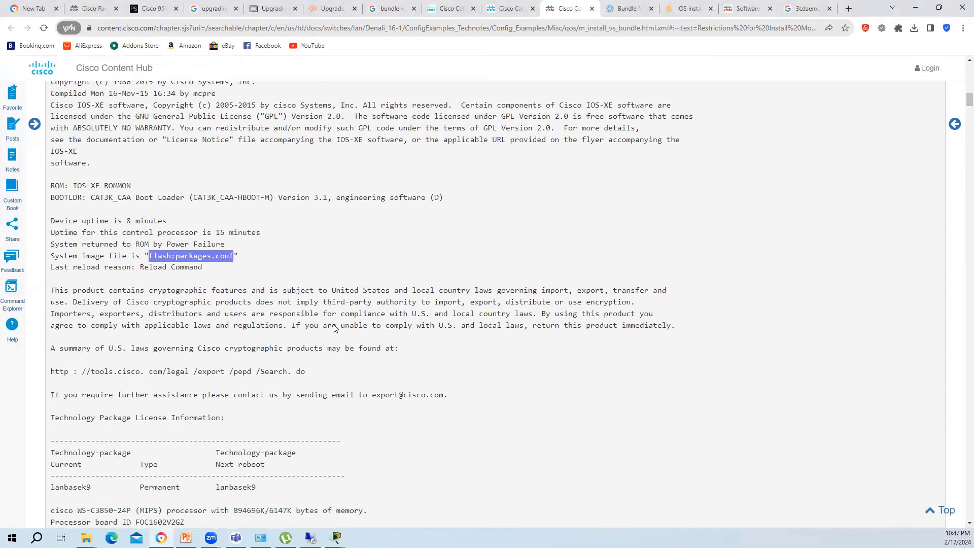
{"action": "scroll", "coordinate": [334, 331], "scroll_direction": "down", "scroll_amount": 14}
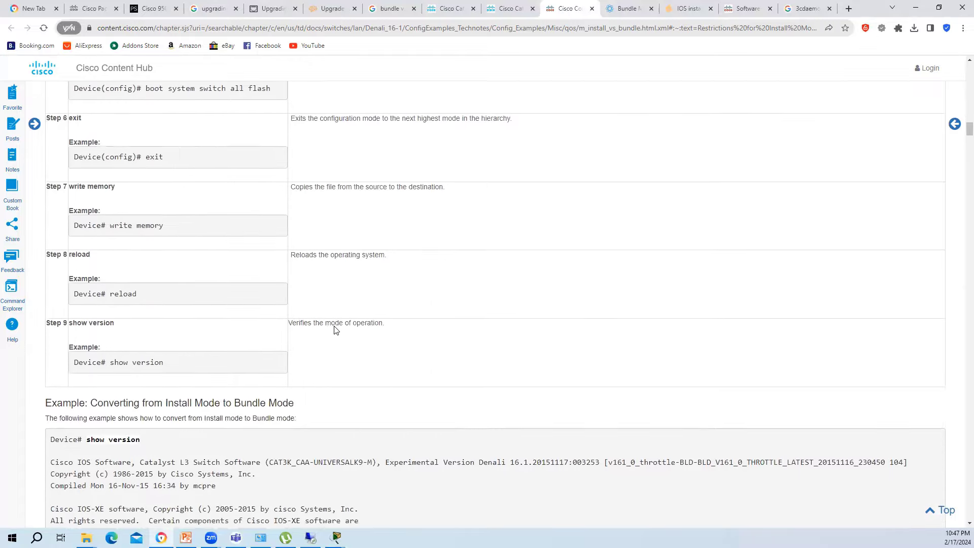
{"action": "scroll", "coordinate": [335, 330], "scroll_direction": "down", "scroll_amount": 14}
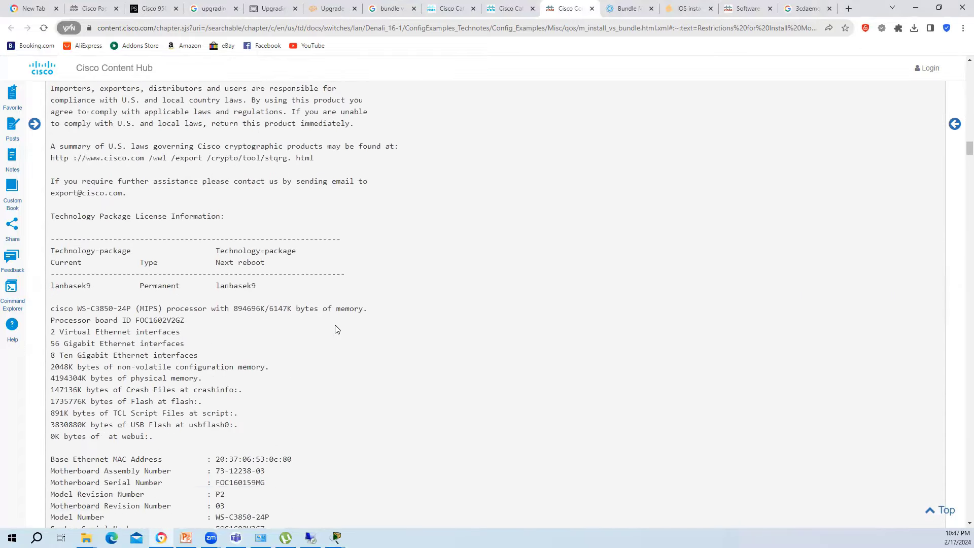
{"action": "scroll", "coordinate": [335, 329], "scroll_direction": "down", "scroll_amount": 1}
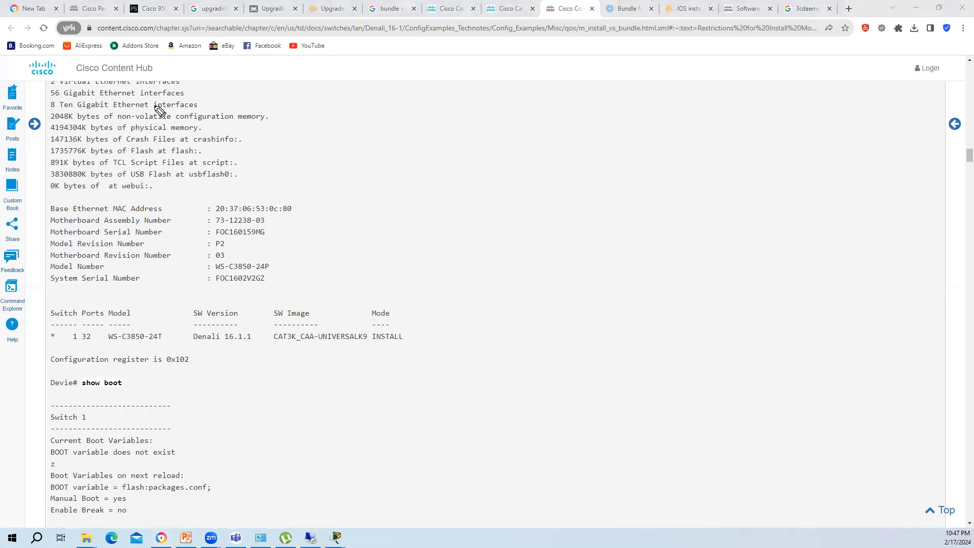
Step: Ink-mark INSTALL in the example's Mode column, clear the ink, and text-select INSTALL
{"action": "mouse_move", "coordinate": [412, 307]}
{"action": "left_mouse_down"}
{"action": "mouse_move", "coordinate": [445, 328]}
{"action": "mouse_move", "coordinate": [409, 300]}
{"action": "left_mouse_up"}
{"action": "left_click_drag", "start_coordinate": [373, 346], "coordinate": [398, 350]}
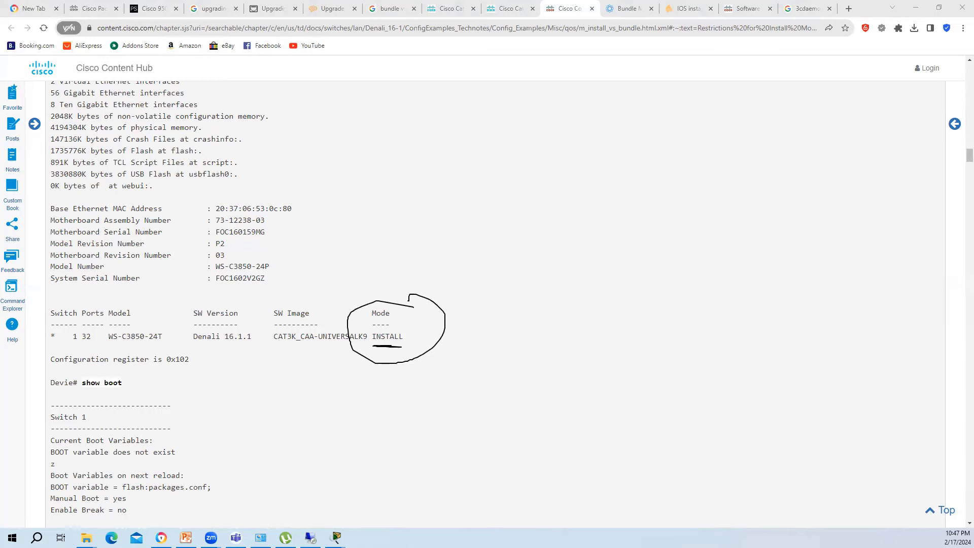
{"action": "key", "text": "Escape"}
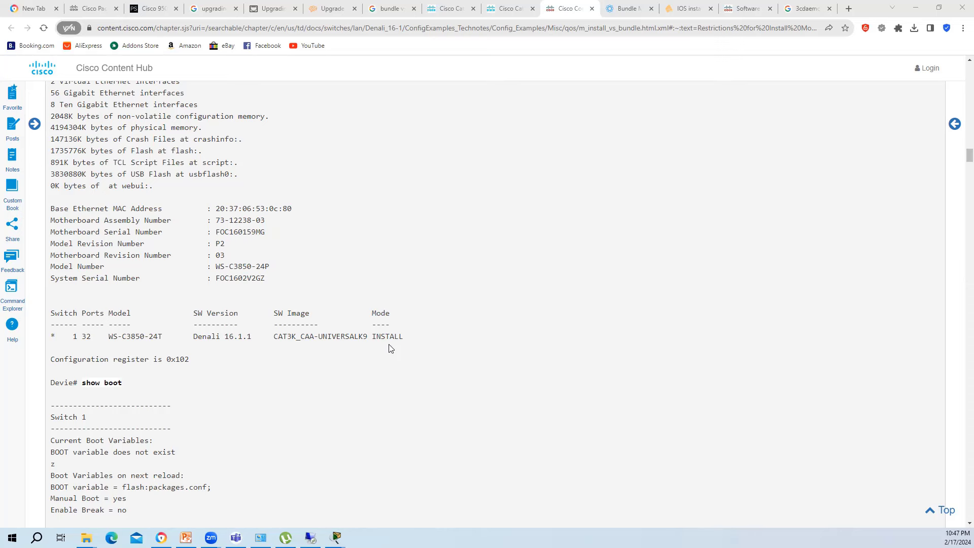
{"action": "left_click_drag", "start_coordinate": [375, 336], "coordinate": [404, 341]}
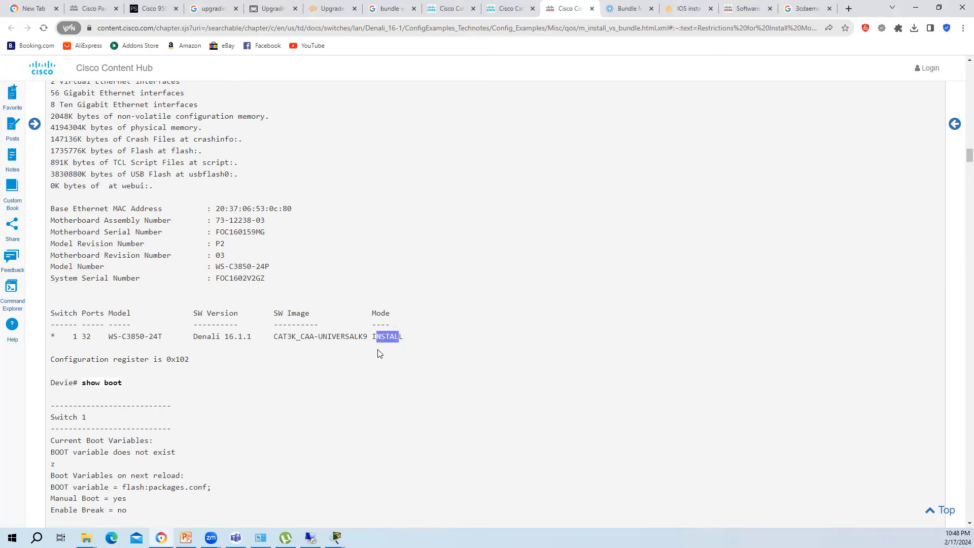
{"action": "left_click_drag", "start_coordinate": [372, 336], "coordinate": [405, 339]}
Step: Loop the boot system switch all flash command lines and circle the .SSA.bin ending
{"action": "scroll", "coordinate": [226, 446], "scroll_direction": "down", "scroll_amount": 2}
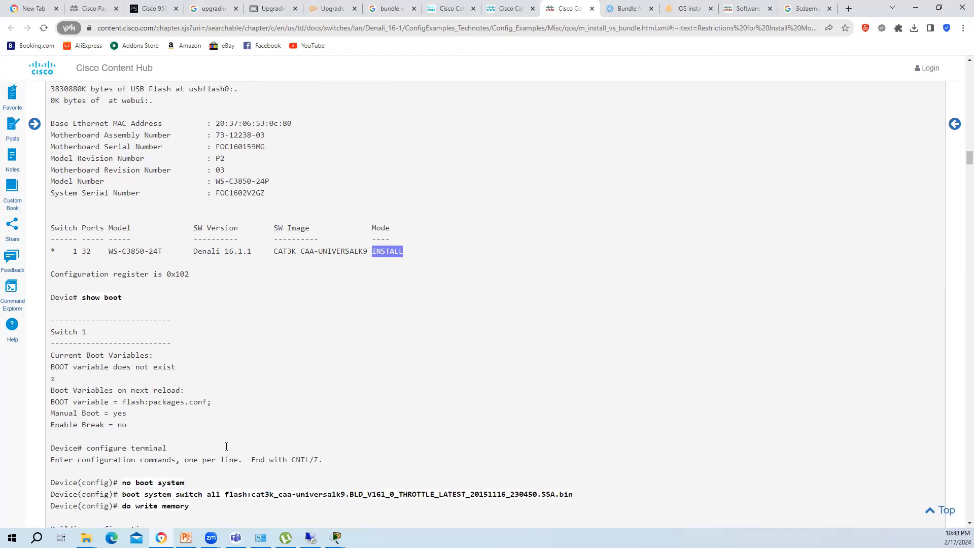
{"action": "scroll", "coordinate": [226, 446], "scroll_direction": "down", "scroll_amount": 3}
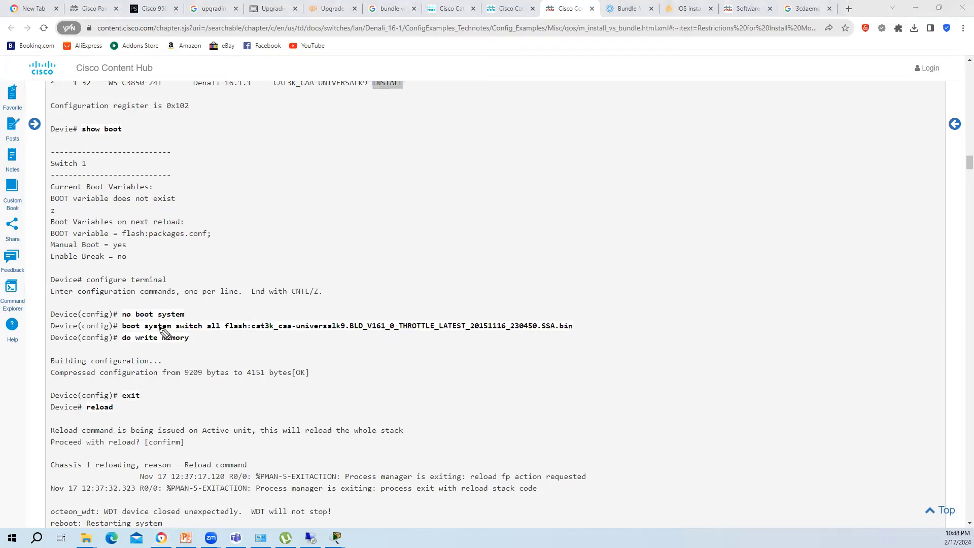
{"action": "mouse_move", "coordinate": [132, 334]}
{"action": "left_mouse_down"}
{"action": "mouse_move", "coordinate": [518, 345]}
{"action": "mouse_move", "coordinate": [459, 290]}
{"action": "left_mouse_up"}
{"action": "mouse_move", "coordinate": [369, 296]}
{"action": "left_mouse_down"}
{"action": "mouse_move", "coordinate": [167, 303]}
{"action": "mouse_move", "coordinate": [130, 328]}
{"action": "left_mouse_up"}
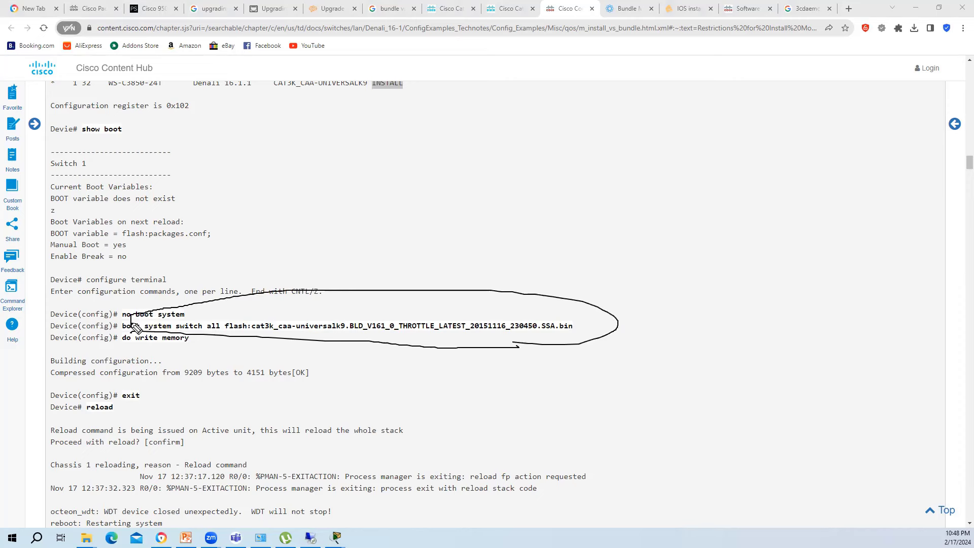
{"action": "left_click", "coordinate": [537, 334]}
{"action": "mouse_move", "coordinate": [578, 333]}
{"action": "left_mouse_down"}
{"action": "mouse_move", "coordinate": [535, 336]}
{"action": "mouse_move", "coordinate": [566, 339]}
{"action": "left_mouse_up"}
Step: Scroll down the boot log and select BUNDLE in the Mode column
{"action": "scroll", "coordinate": [339, 366], "scroll_direction": "down", "scroll_amount": 8}
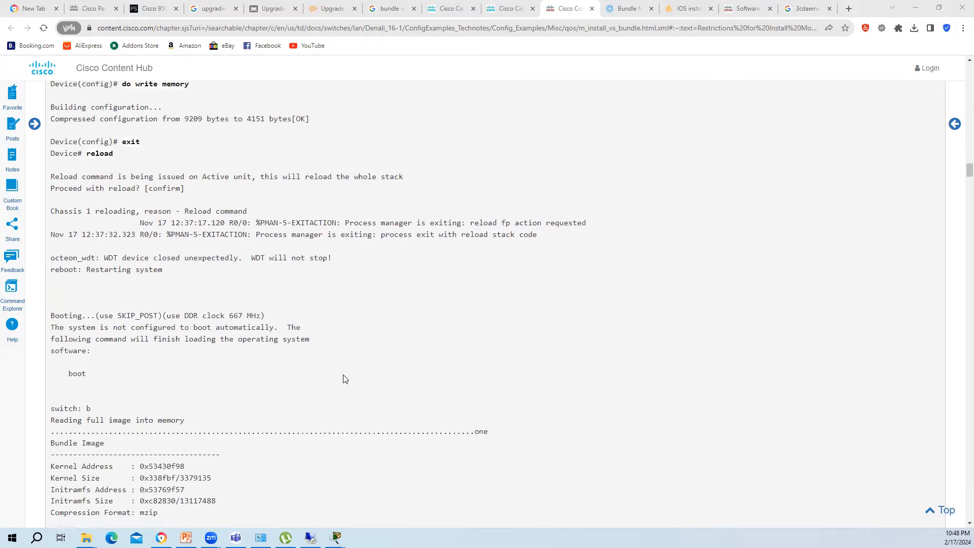
{"action": "scroll", "coordinate": [347, 378], "scroll_direction": "down", "scroll_amount": 10}
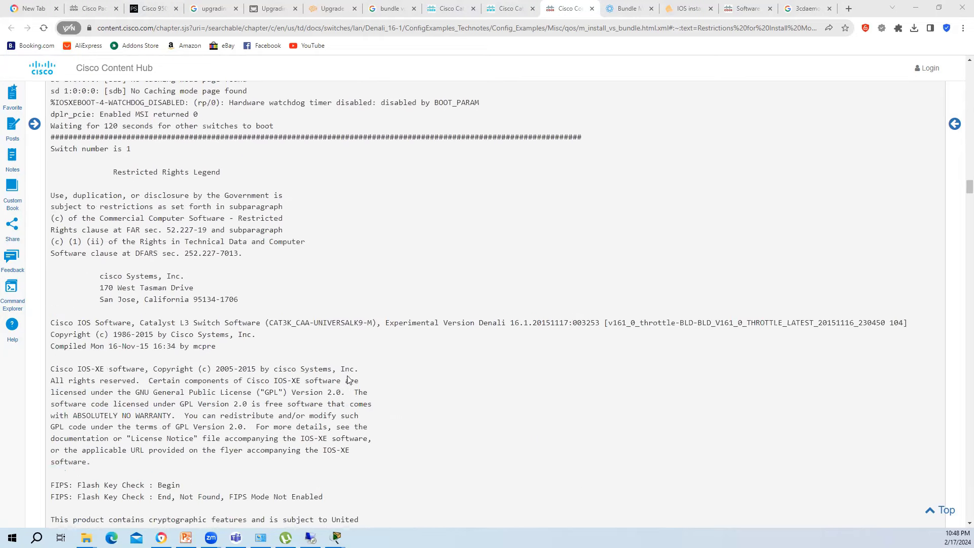
{"action": "scroll", "coordinate": [349, 380], "scroll_direction": "down", "scroll_amount": 14}
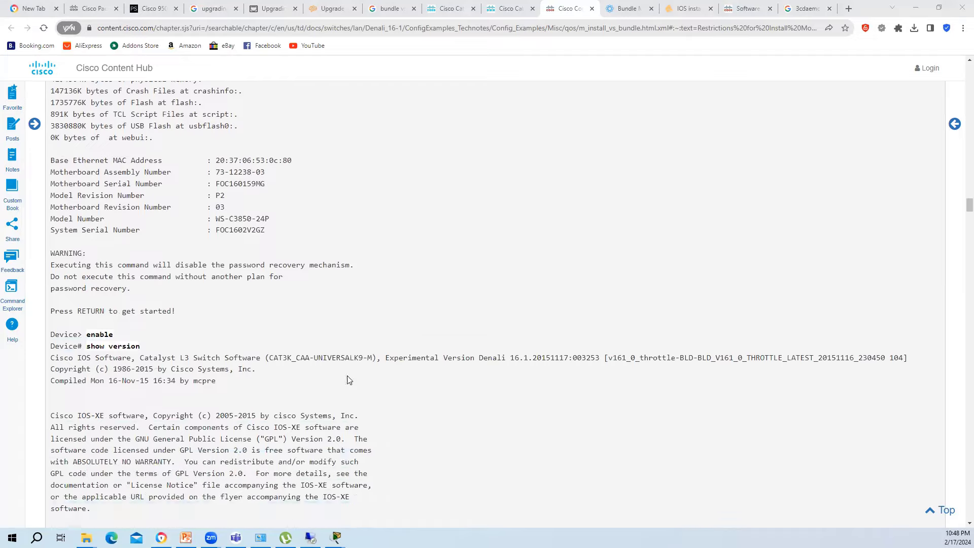
{"action": "scroll", "coordinate": [350, 377], "scroll_direction": "down", "scroll_amount": 13}
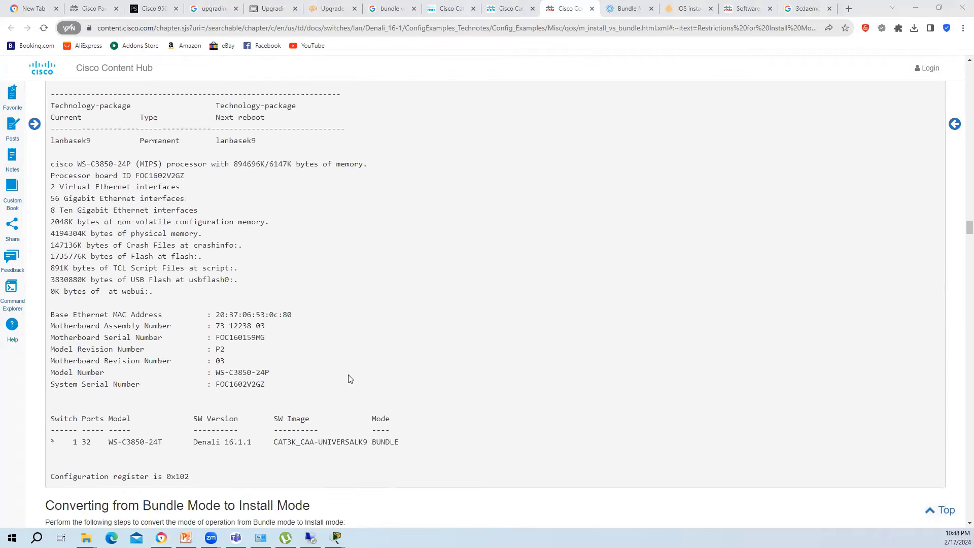
{"action": "left_click_drag", "start_coordinate": [400, 290], "coordinate": [370, 290]}
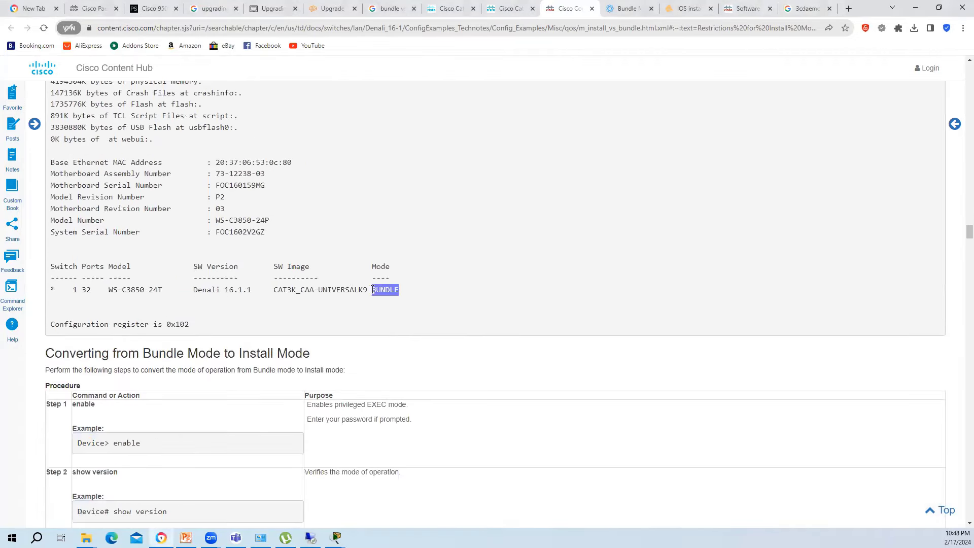
Step: Select the System image file .bin path, then scroll to Converting from Bundle Mode to Install Mode
{"action": "scroll", "coordinate": [251, 319], "scroll_direction": "up", "scroll_amount": 1}
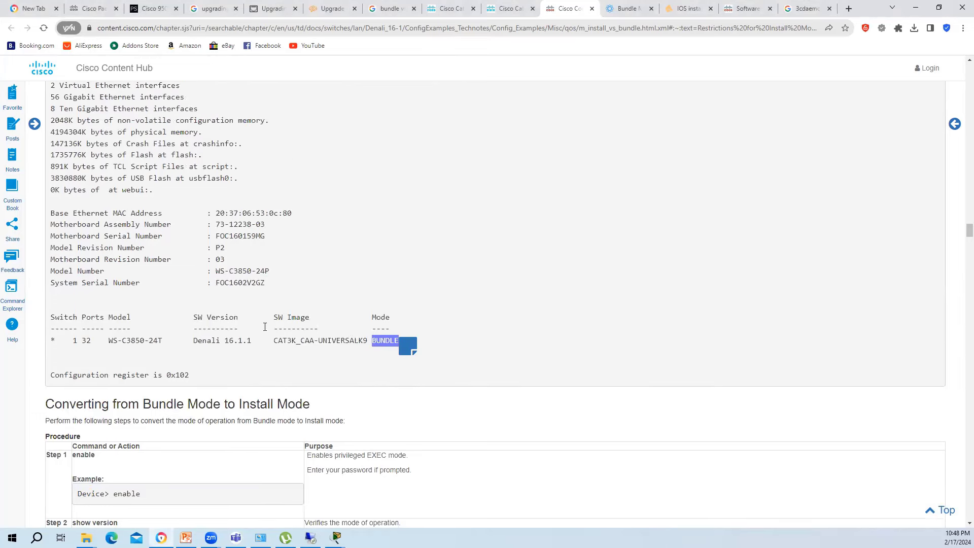
{"action": "scroll", "coordinate": [248, 280], "scroll_direction": "up", "scroll_amount": 4}
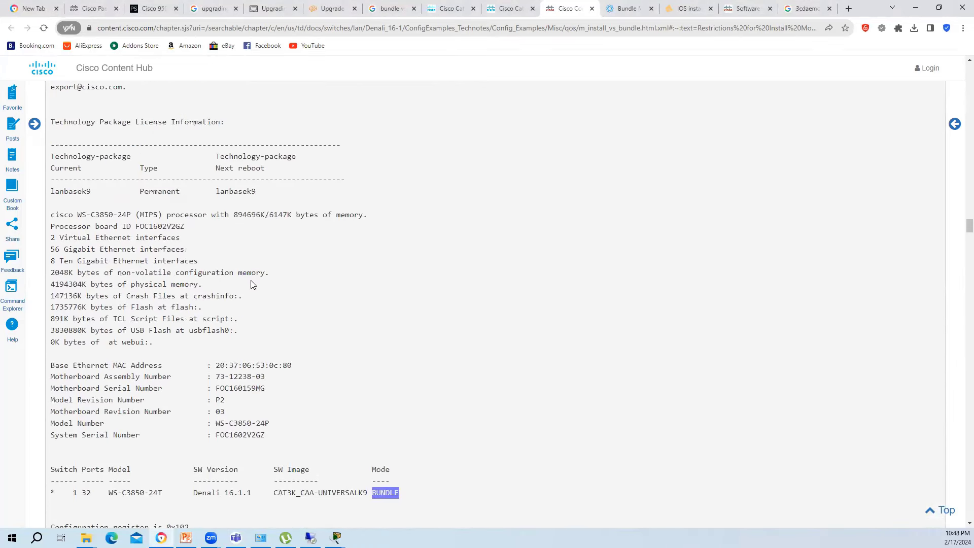
{"action": "scroll", "coordinate": [252, 284], "scroll_direction": "up", "scroll_amount": 4}
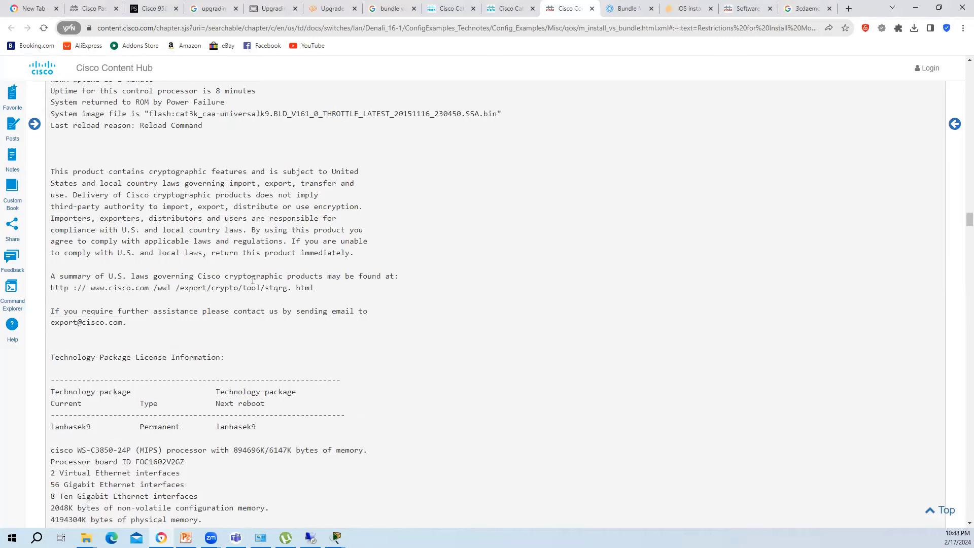
{"action": "scroll", "coordinate": [254, 284], "scroll_direction": "up", "scroll_amount": 1}
{"action": "left_click_drag", "start_coordinate": [495, 152], "coordinate": [497, 183]}
{"action": "left_click", "coordinate": [498, 183]}
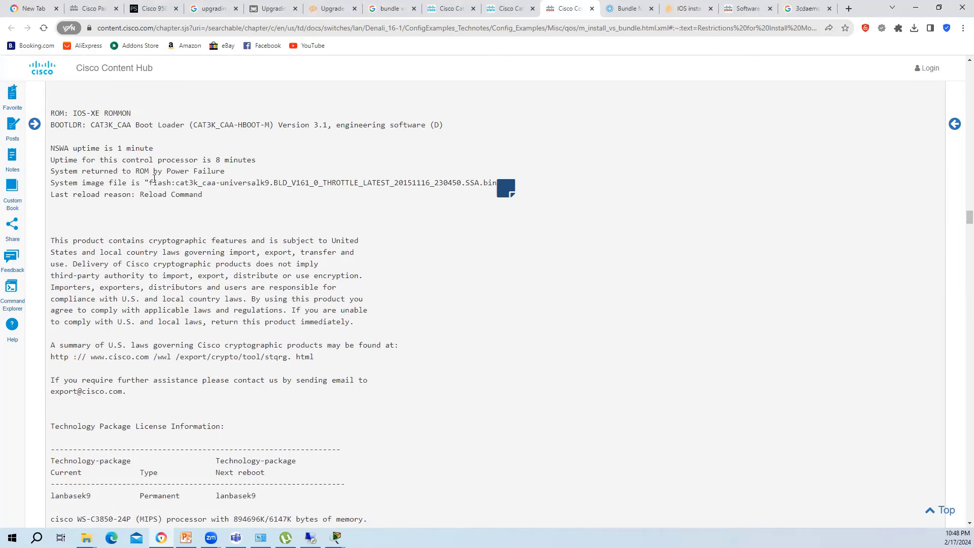
{"action": "left_click_drag", "start_coordinate": [154, 178], "coordinate": [497, 183]}
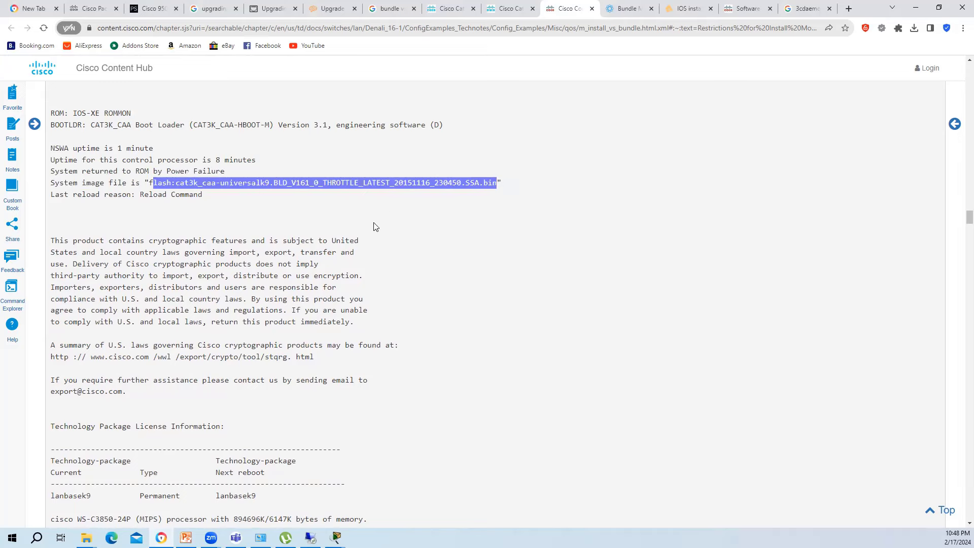
{"action": "scroll", "coordinate": [355, 253], "scroll_direction": "down", "scroll_amount": 5}
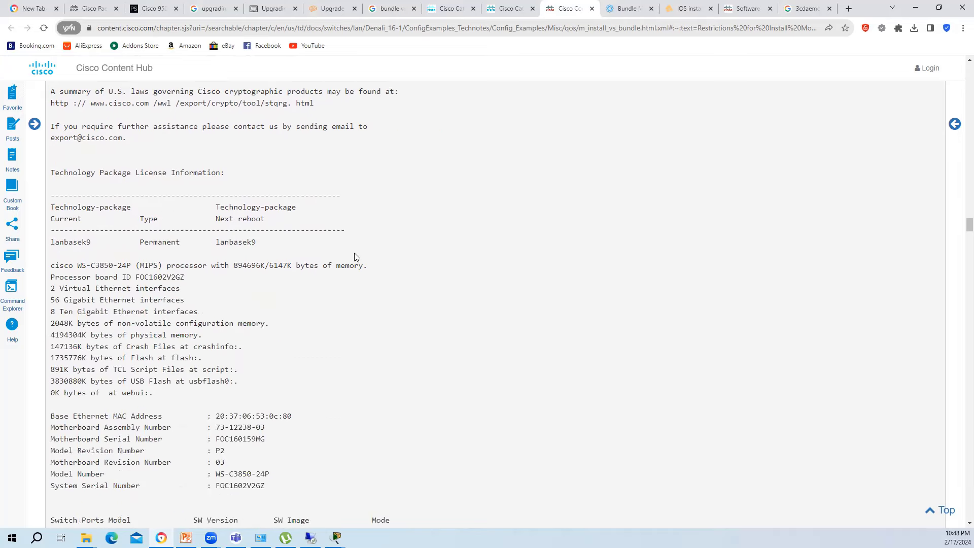
{"action": "scroll", "coordinate": [355, 257], "scroll_direction": "down", "scroll_amount": 9}
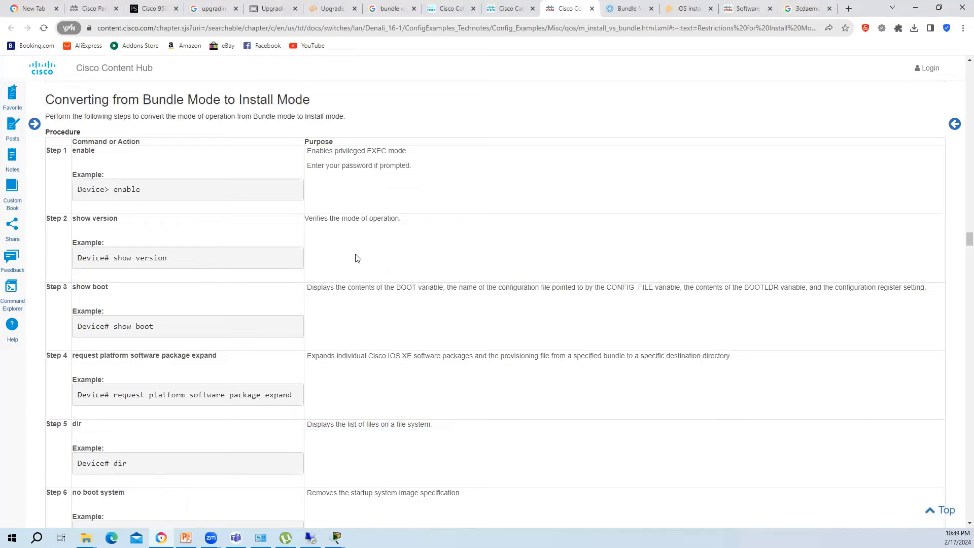
Step: Scroll past procedure Steps 1–12 to the Bundle-to-Install example's SSA.bin output
{"action": "scroll", "coordinate": [355, 258], "scroll_direction": "down", "scroll_amount": 10}
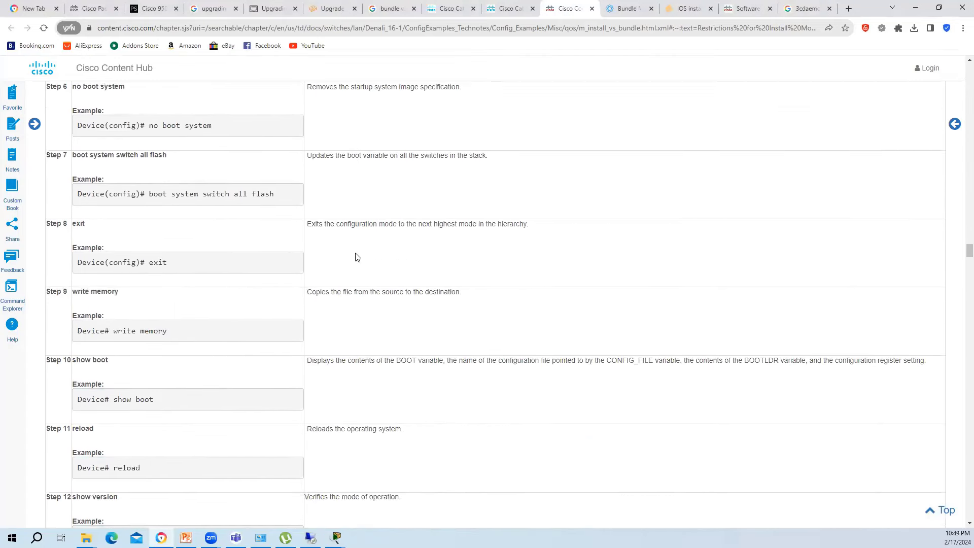
{"action": "scroll", "coordinate": [357, 257], "scroll_direction": "down", "scroll_amount": 5}
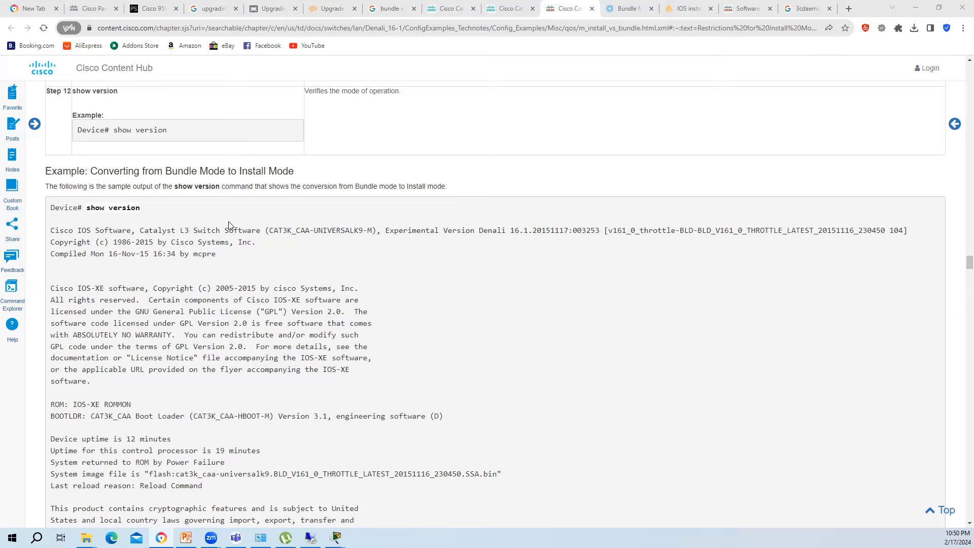
Step: Scroll through show boot, dir, reload and boot log to the final INSTALL-mode show version
{"action": "scroll", "coordinate": [375, 234], "scroll_direction": "down", "scroll_amount": 10}
{"action": "scroll", "coordinate": [379, 233], "scroll_direction": "down", "scroll_amount": 7}
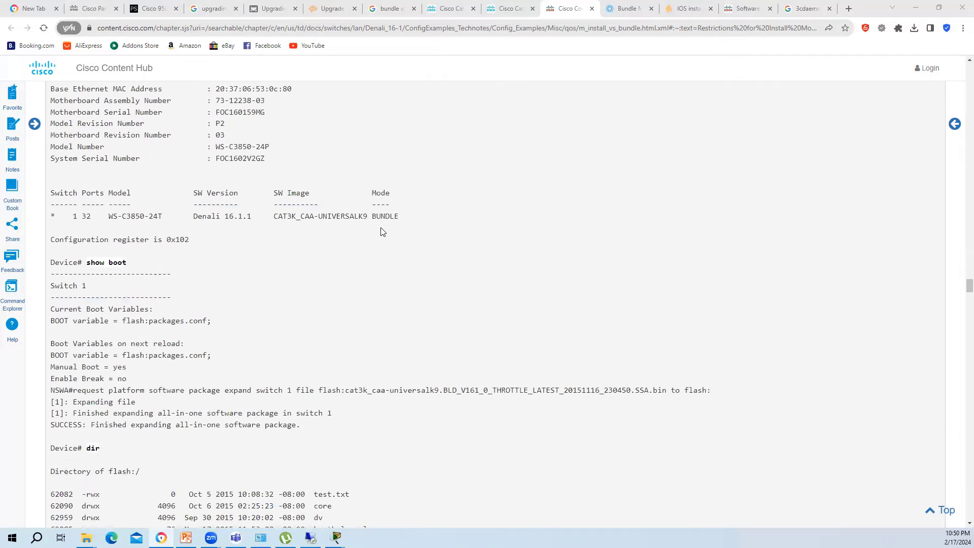
{"action": "scroll", "coordinate": [403, 272], "scroll_direction": "down", "scroll_amount": 9}
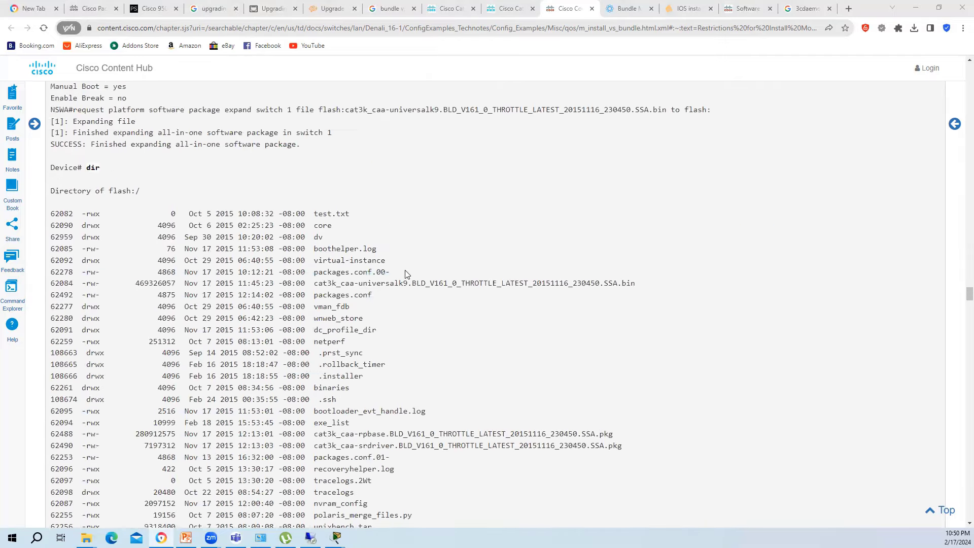
{"action": "scroll", "coordinate": [407, 264], "scroll_direction": "down", "scroll_amount": 8}
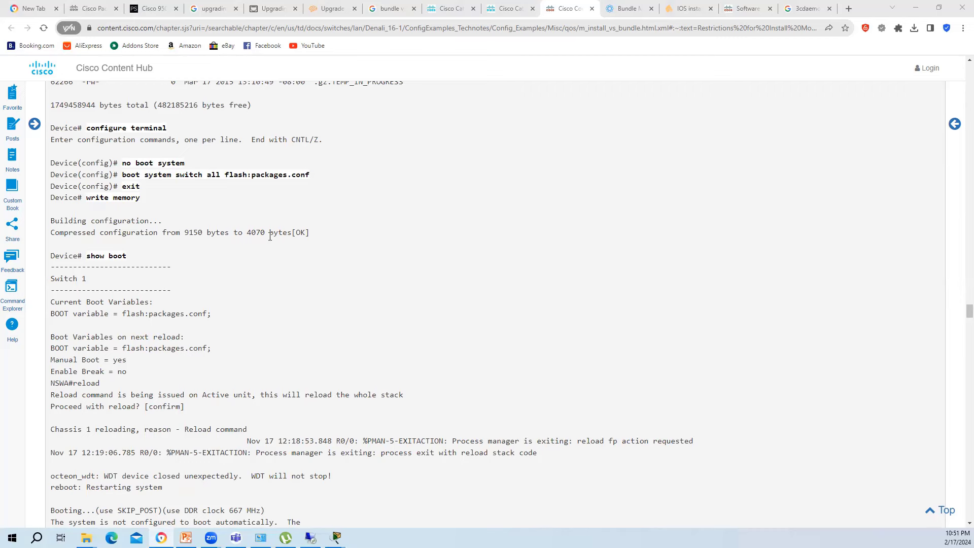
{"action": "scroll", "coordinate": [276, 259], "scroll_direction": "down", "scroll_amount": 8}
{"action": "scroll", "coordinate": [283, 264], "scroll_direction": "down", "scroll_amount": 10}
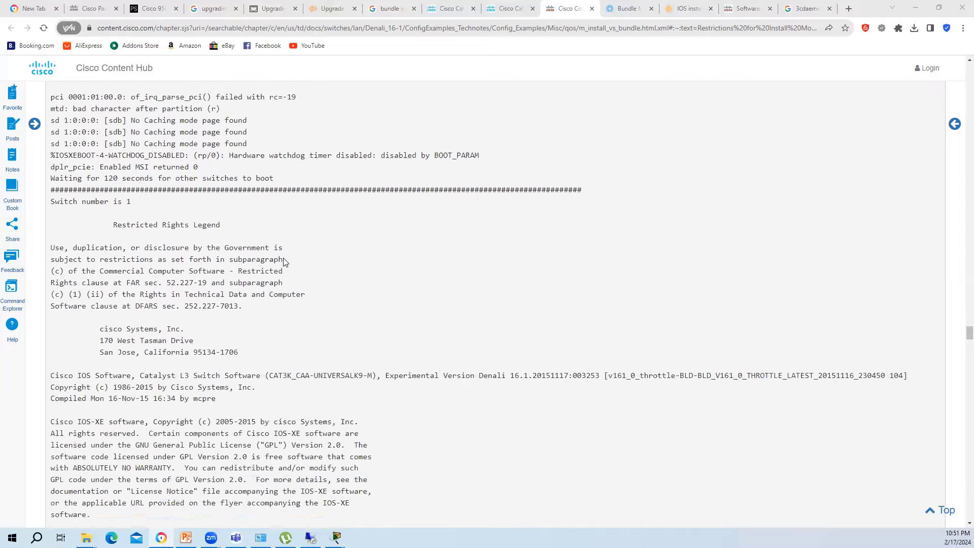
{"action": "scroll", "coordinate": [286, 261], "scroll_direction": "down", "scroll_amount": 18}
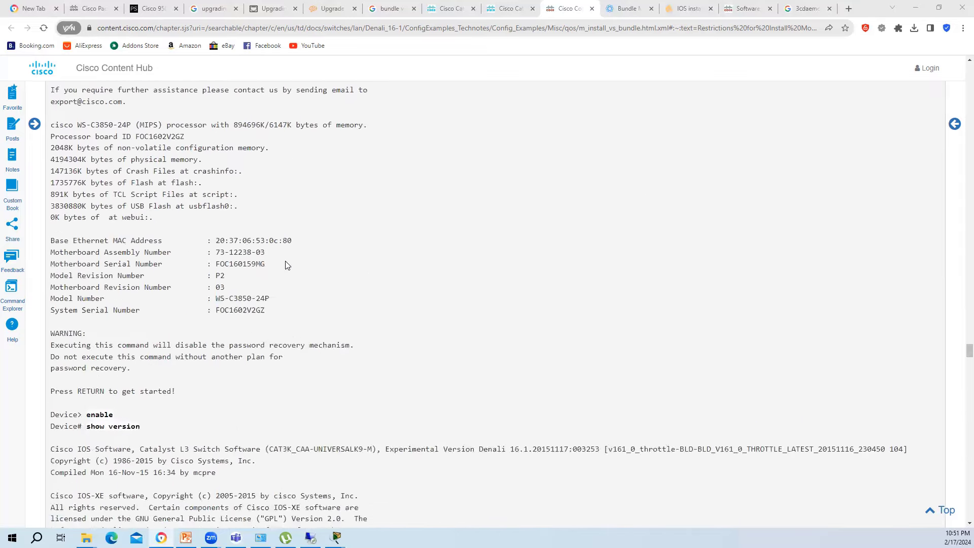
{"action": "scroll", "coordinate": [285, 266], "scroll_direction": "down", "scroll_amount": 4}
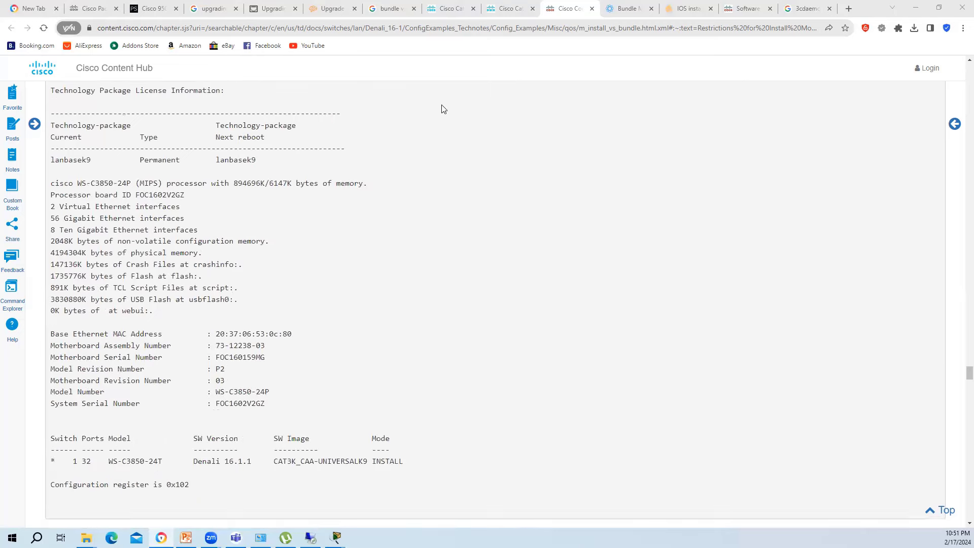
Step: Close the Content Hub, Bundle Mode blog, IOS install, software and 3cdaemon tabs
{"action": "left_click", "coordinate": [591, 9]}
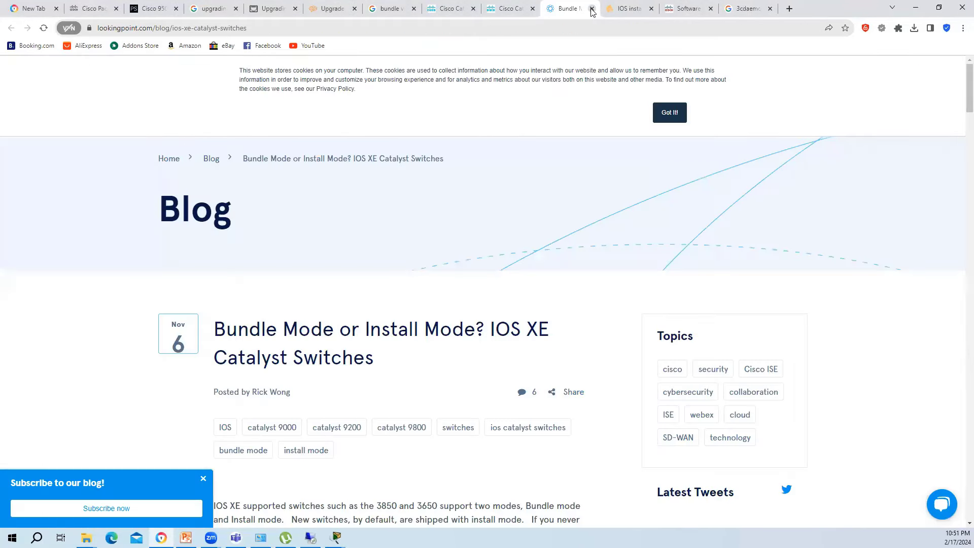
{"action": "left_click", "coordinate": [592, 8]}
{"action": "left_click", "coordinate": [591, 9]}
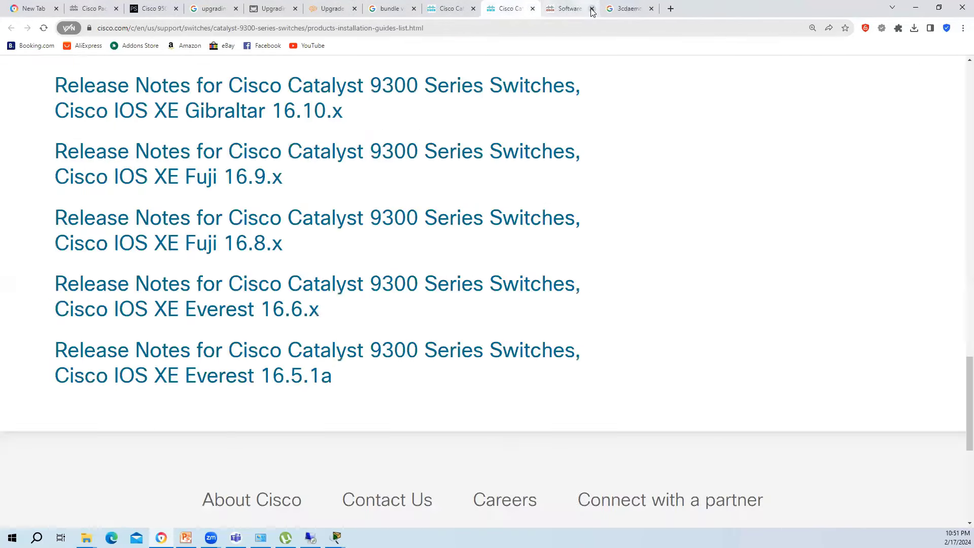
{"action": "left_click", "coordinate": [592, 9]}
{"action": "left_click", "coordinate": [592, 9]}
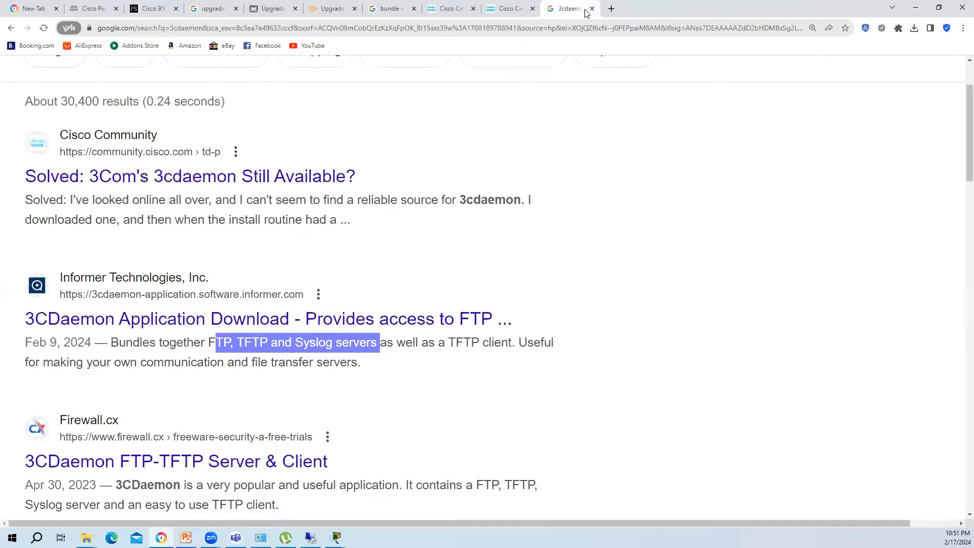
{"action": "left_click", "coordinate": [592, 9]}
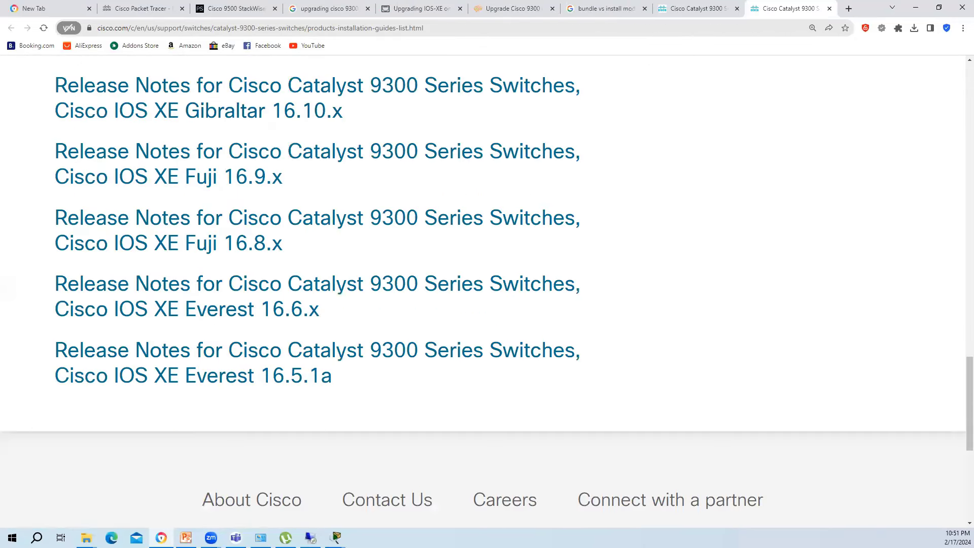